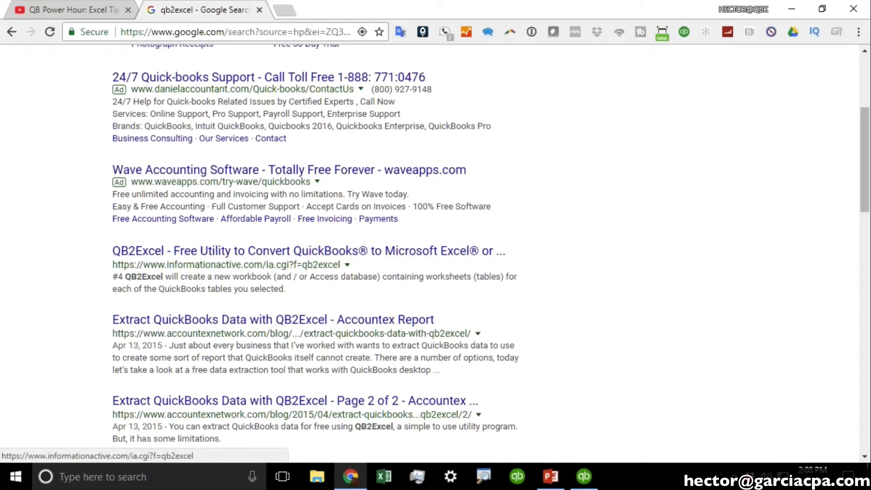
- Open the informationactive.com QB2Excel page from the search results and find the utility's download link
{"action": "left_click", "coordinate": [195, 251]}
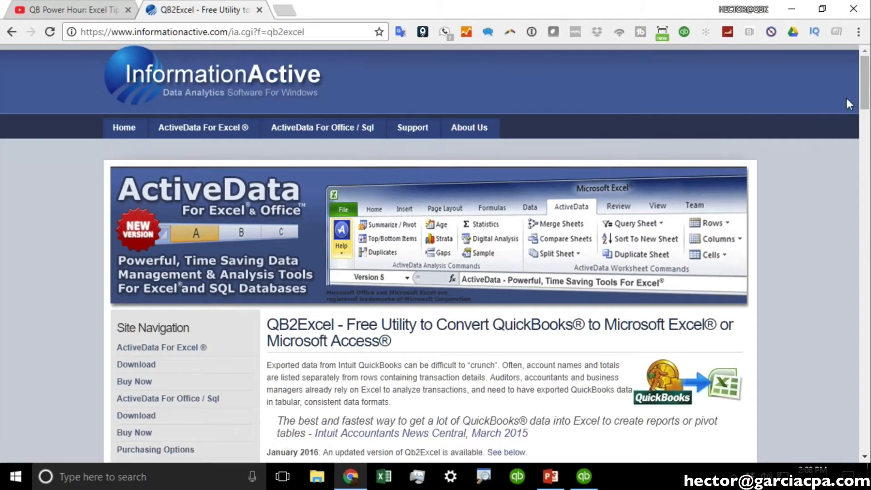
{"action": "left_click_drag", "start_coordinate": [866, 93], "coordinate": [865, 124]}
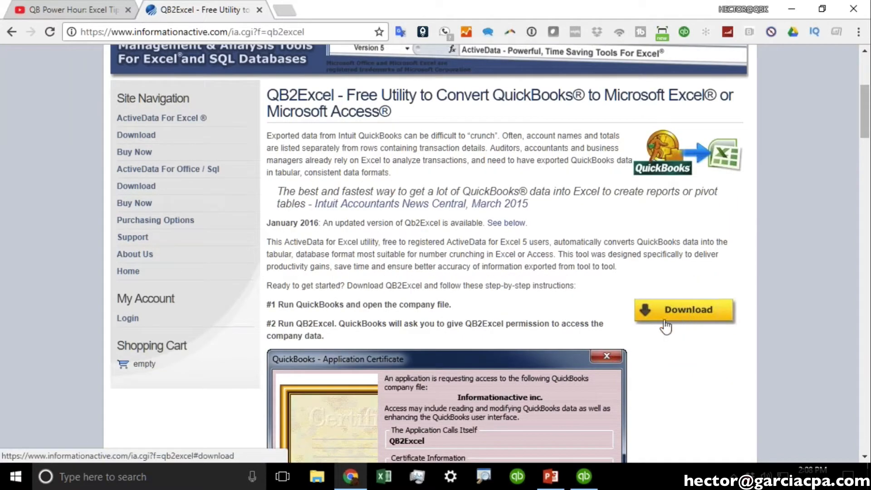
- Switch to QuickBooks, open the company file product-based business no sample.qbw, and reposition the QB2Excel window
{"action": "left_click", "coordinate": [590, 481]}
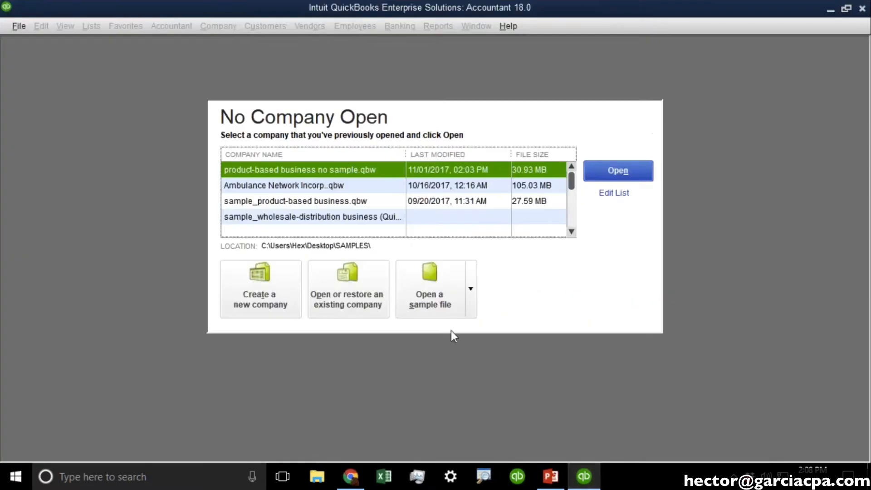
{"action": "double_click", "coordinate": [317, 166]}
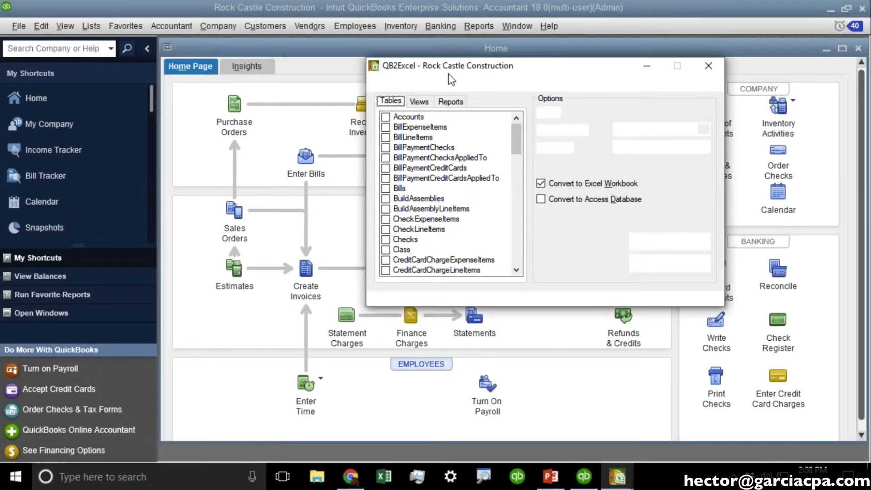
{"action": "left_click_drag", "start_coordinate": [535, 66], "coordinate": [405, 131]}
{"action": "left_click", "coordinate": [578, 131]}
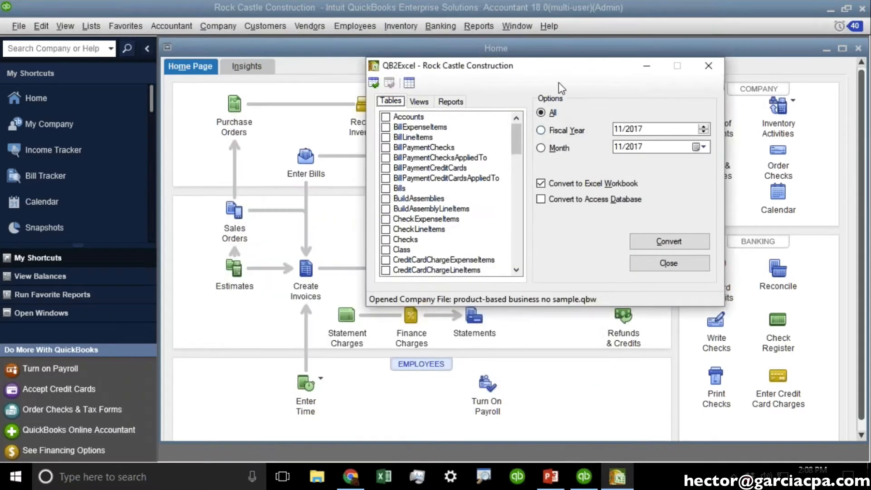
{"action": "left_click_drag", "start_coordinate": [554, 71], "coordinate": [461, 142]}
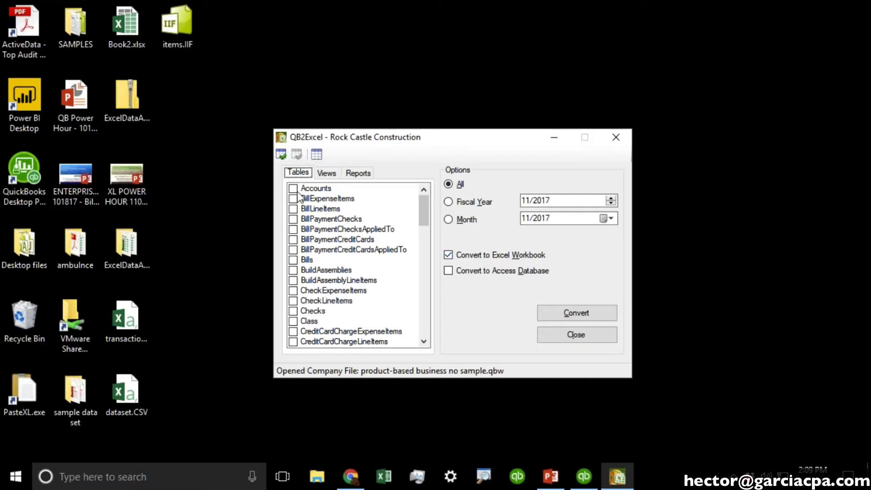
- Select all QB2Excel tables and convert them to an Excel workbook for fiscal year 11/2017, without an Access database
{"action": "left_click", "coordinate": [281, 155]}
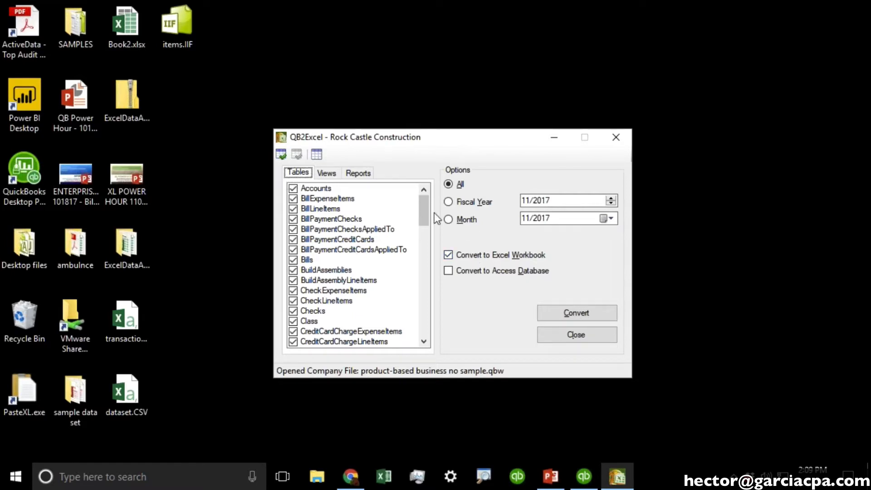
{"action": "left_click_drag", "start_coordinate": [424, 209], "coordinate": [437, 328]}
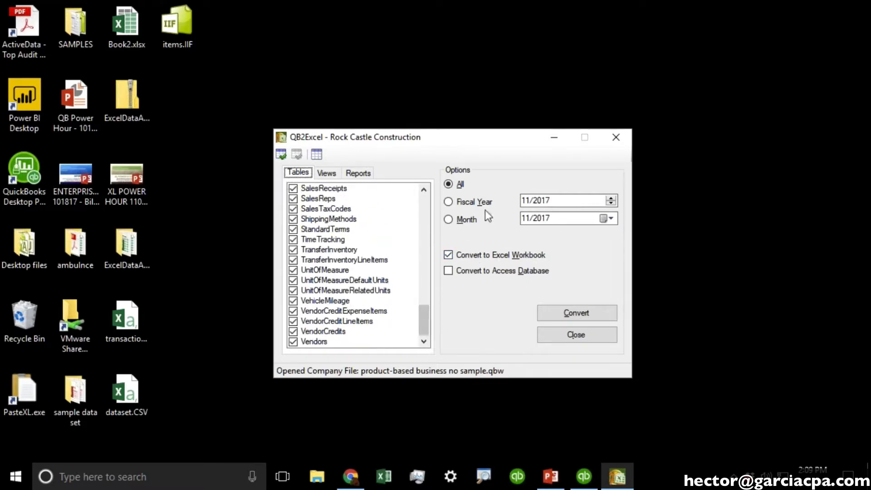
{"action": "left_click", "coordinate": [467, 202]}
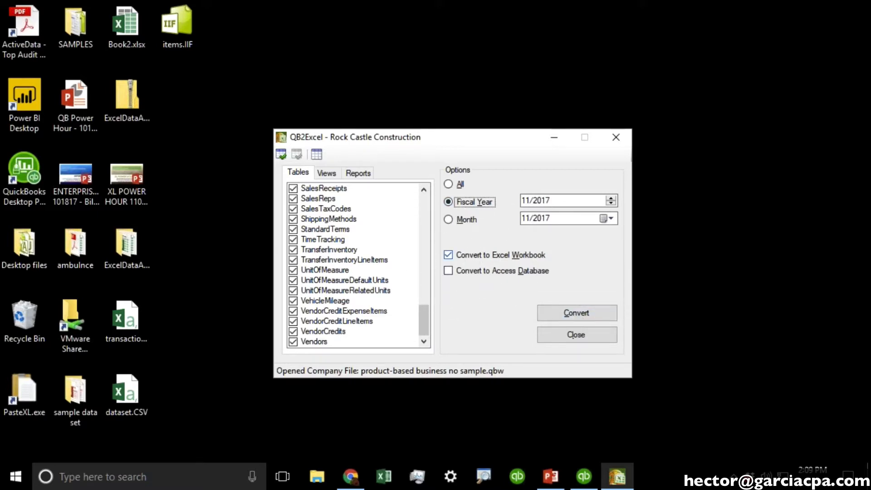
{"action": "key", "text": "ctrl"}
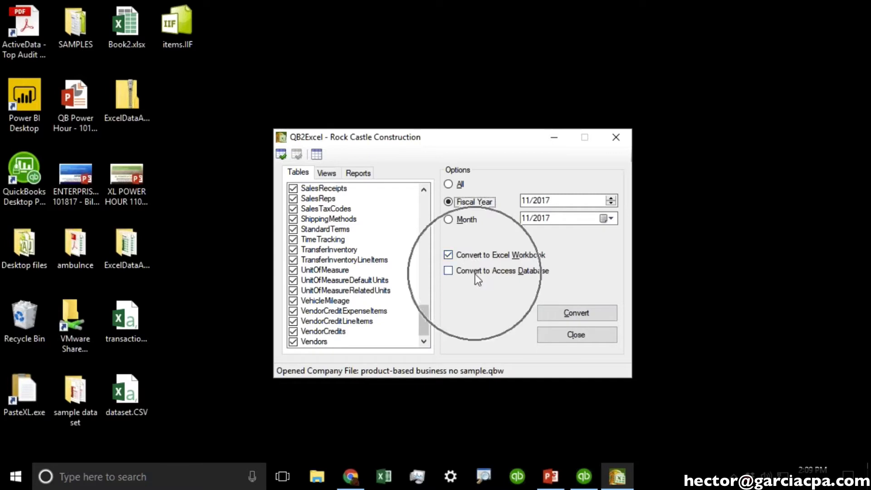
{"action": "left_click", "coordinate": [475, 274]}
{"action": "left_click", "coordinate": [475, 274]}
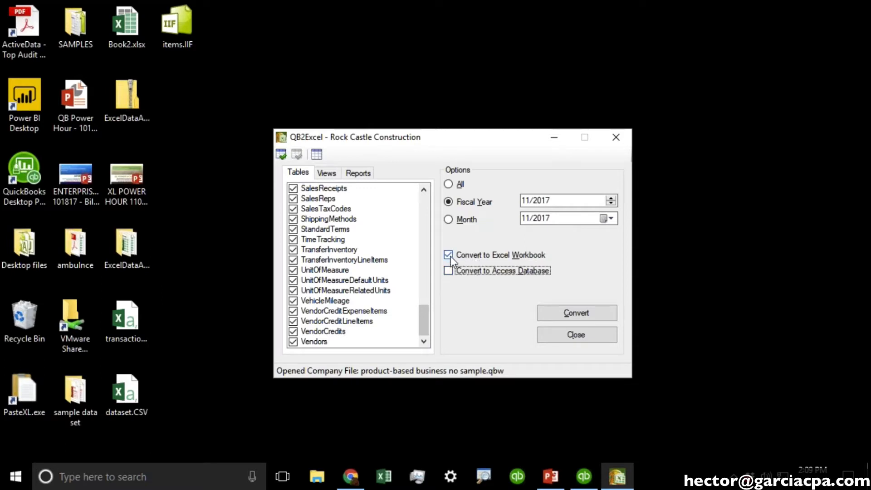
{"action": "left_click", "coordinate": [560, 317]}
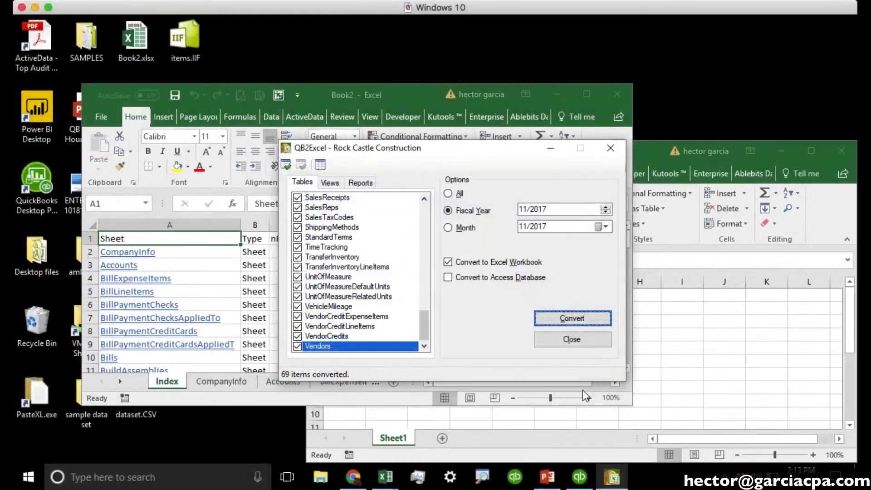
- Maximize the converted Excel workbook and look through its sheets from CompanyInfo to CreditCardChargeExpenseItems
{"action": "double_click", "coordinate": [401, 97]}
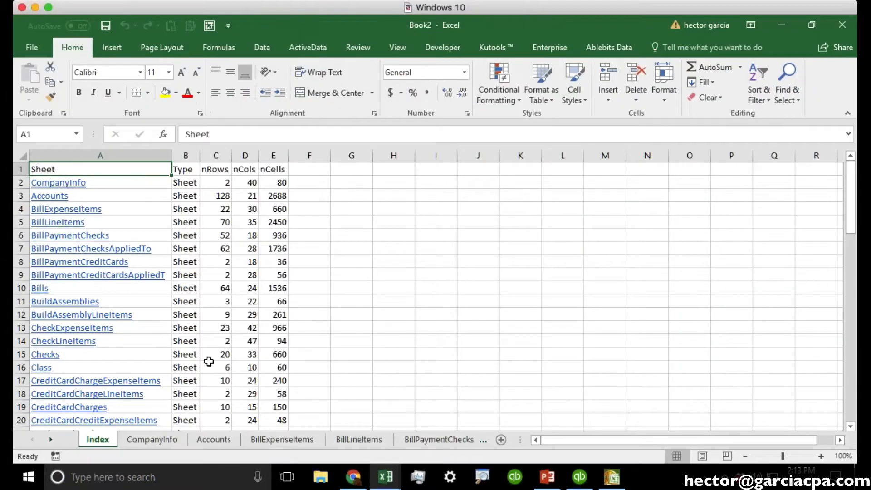
{"action": "left_click", "coordinate": [434, 340]}
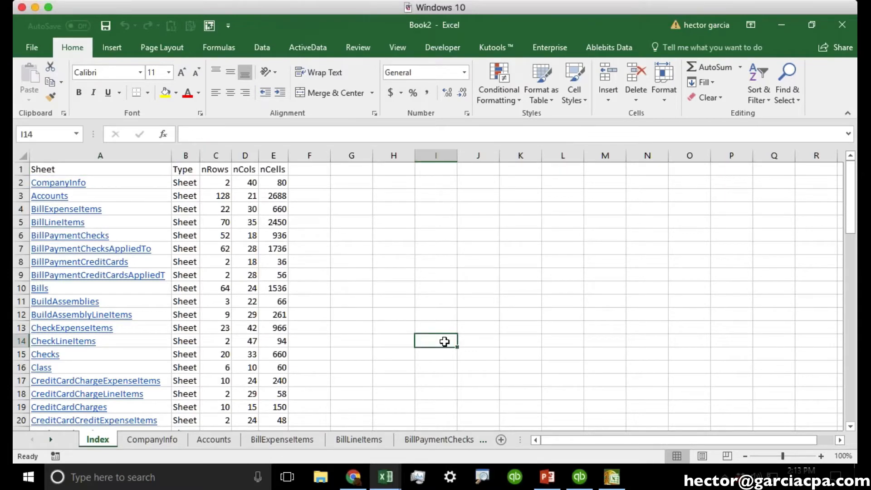
{"action": "left_click", "coordinate": [166, 442]}
{"action": "left_click", "coordinate": [224, 441]}
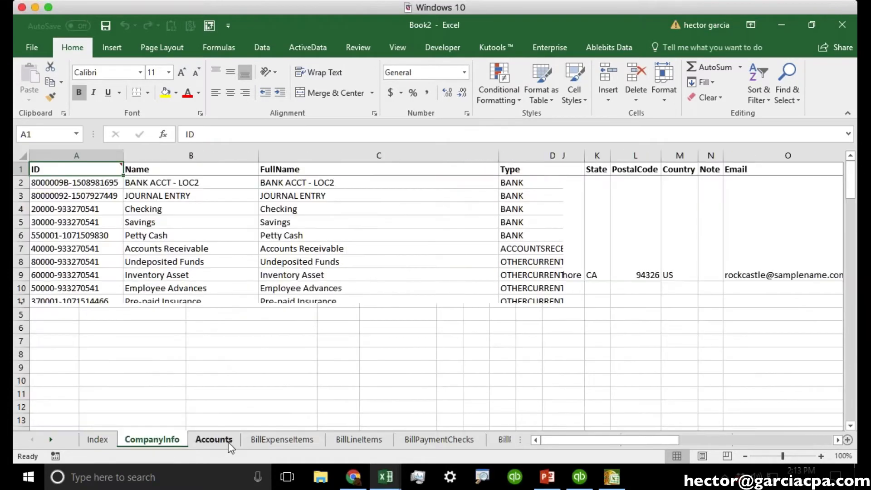
{"action": "left_click", "coordinate": [303, 442]}
{"action": "left_click", "coordinate": [358, 439]}
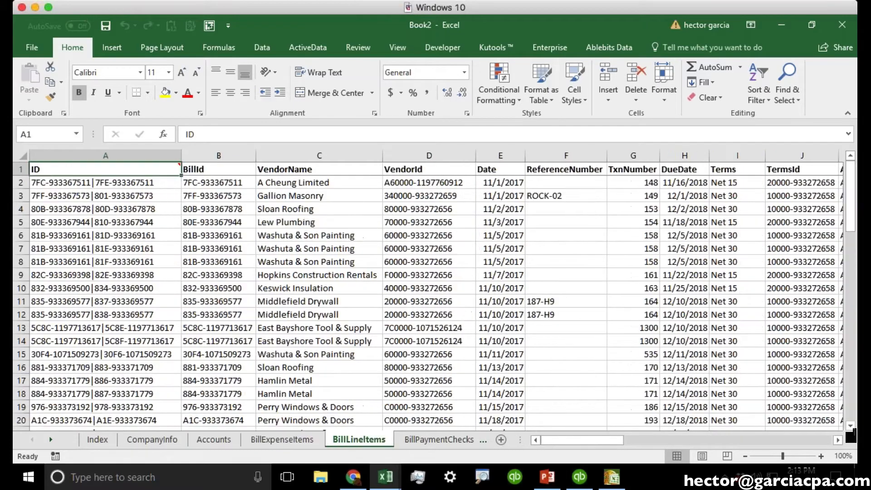
{"action": "left_click", "coordinate": [438, 439]}
{"action": "left_click", "coordinate": [466, 439]}
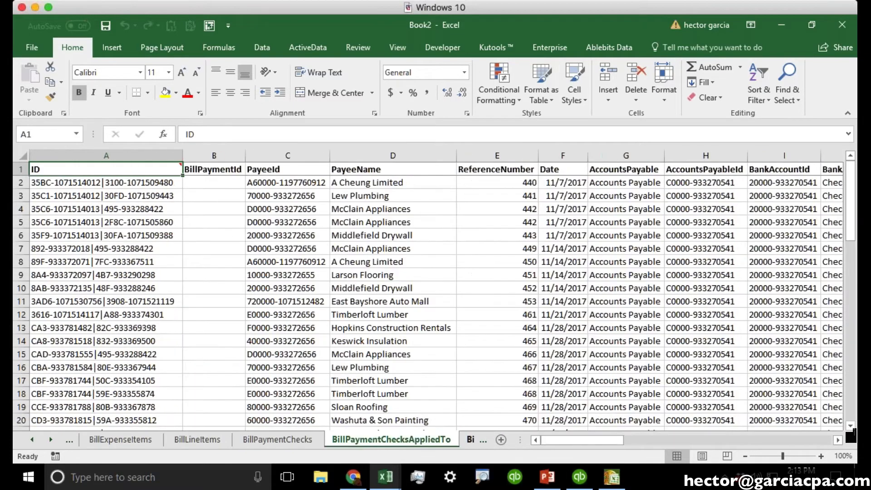
{"action": "left_click", "coordinate": [466, 439]}
{"action": "left_click", "coordinate": [466, 440]}
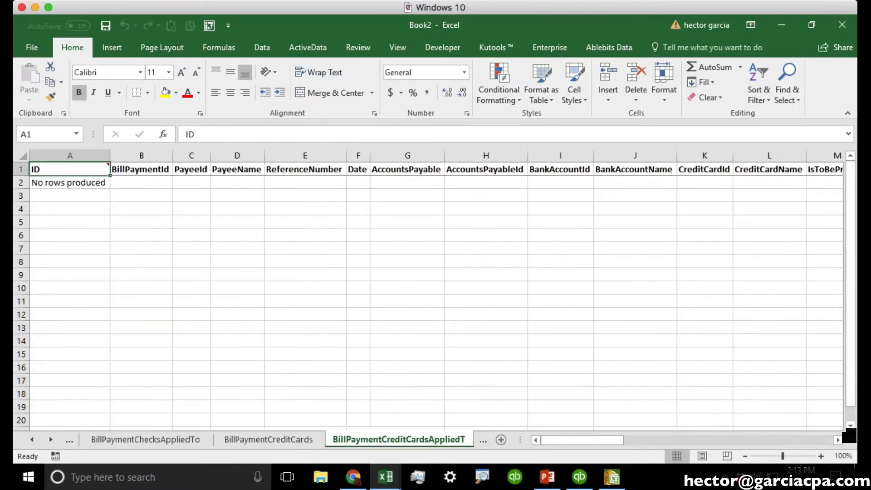
{"action": "left_click", "coordinate": [477, 442]}
{"action": "left_click", "coordinate": [422, 443]}
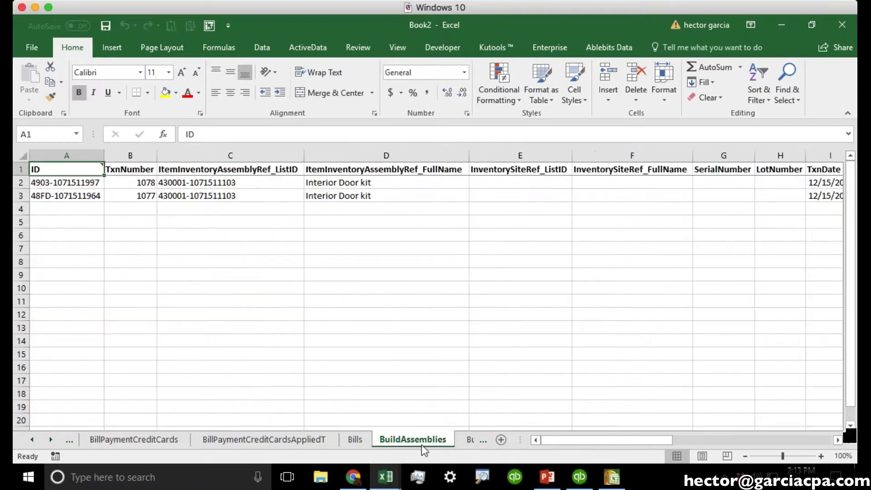
{"action": "left_click", "coordinate": [469, 442]}
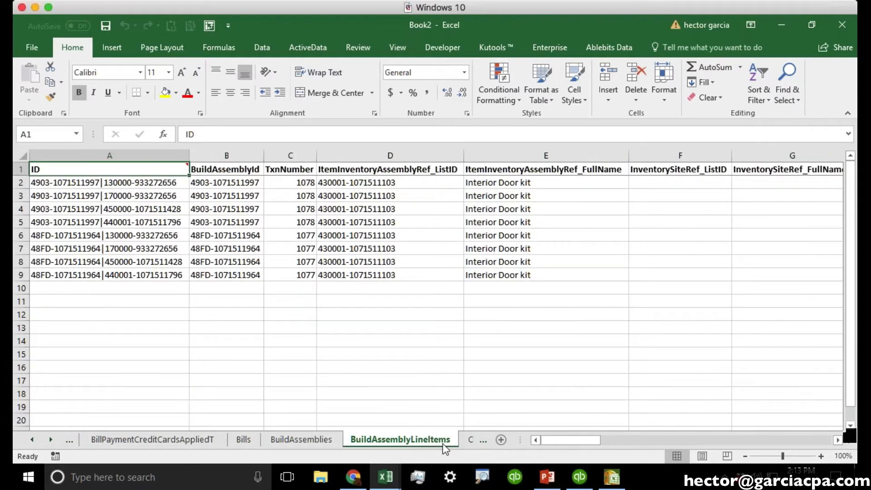
{"action": "left_click", "coordinate": [470, 441]}
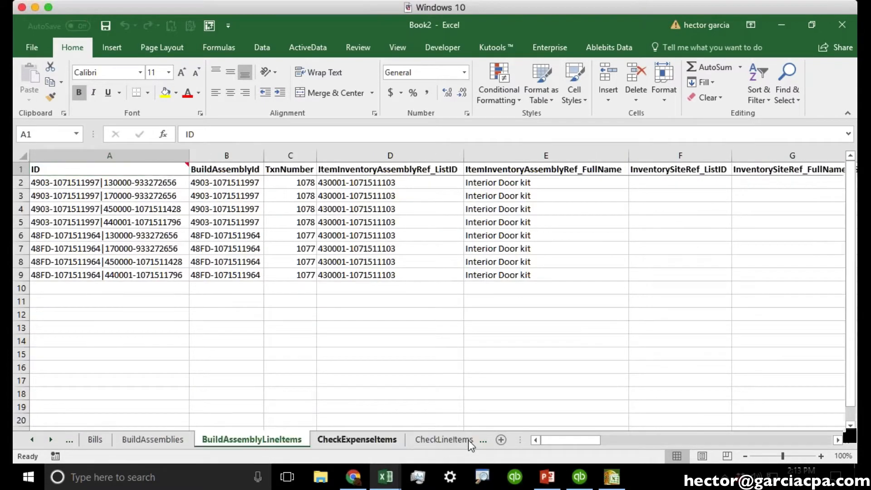
{"action": "left_click", "coordinate": [449, 443]}
{"action": "left_click", "coordinate": [464, 439]}
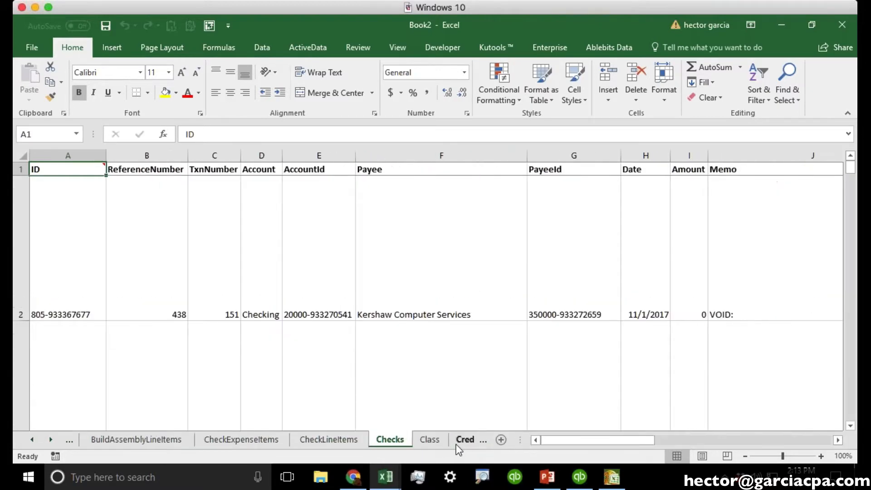
{"action": "left_click", "coordinate": [431, 440]}
{"action": "left_click", "coordinate": [458, 440]}
{"action": "left_click", "coordinate": [455, 440]}
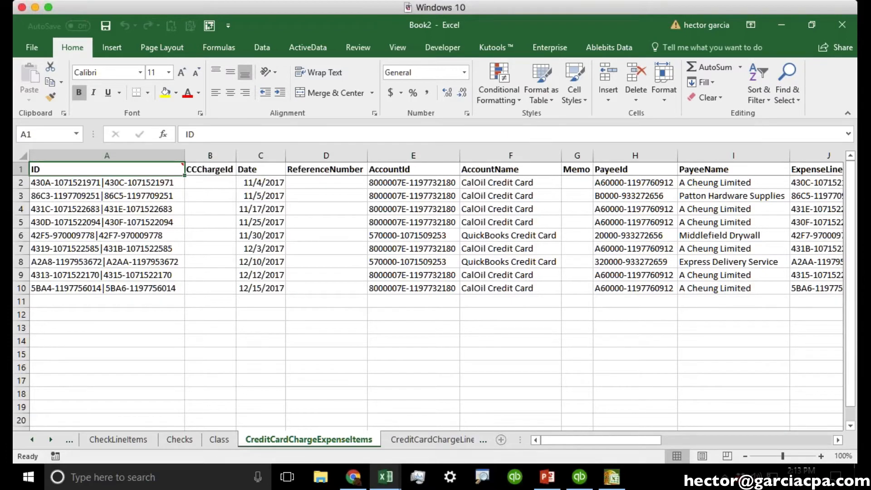
{"action": "mouse_move", "coordinate": [579, 476]}
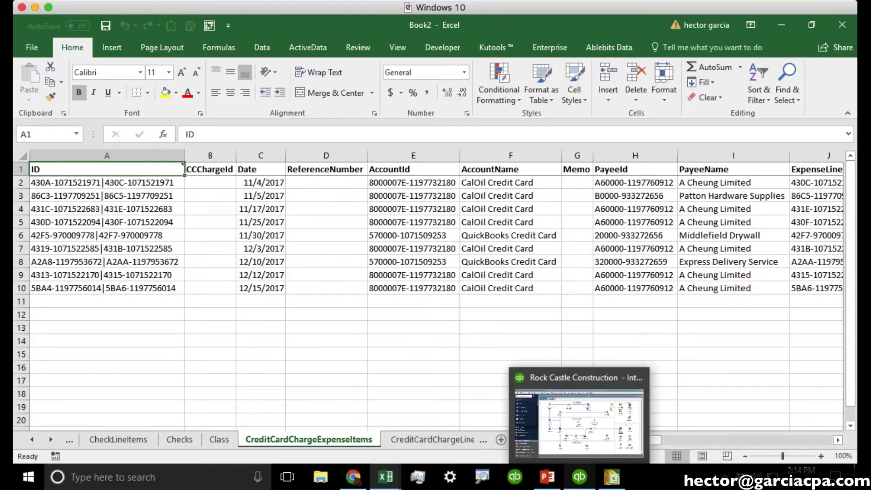
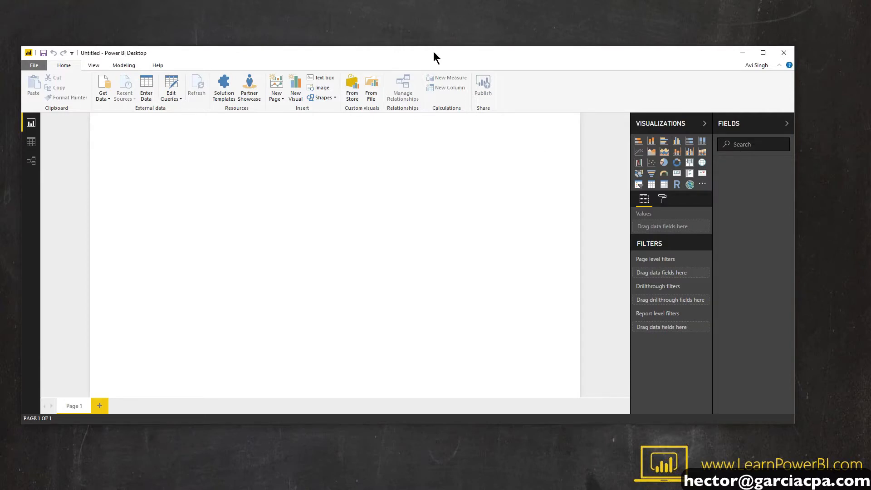
- Bring the blank Power BI Desktop window in front of the browser and reposition it
{"action": "left_click_drag", "start_coordinate": [433, 52], "coordinate": [434, 86]}
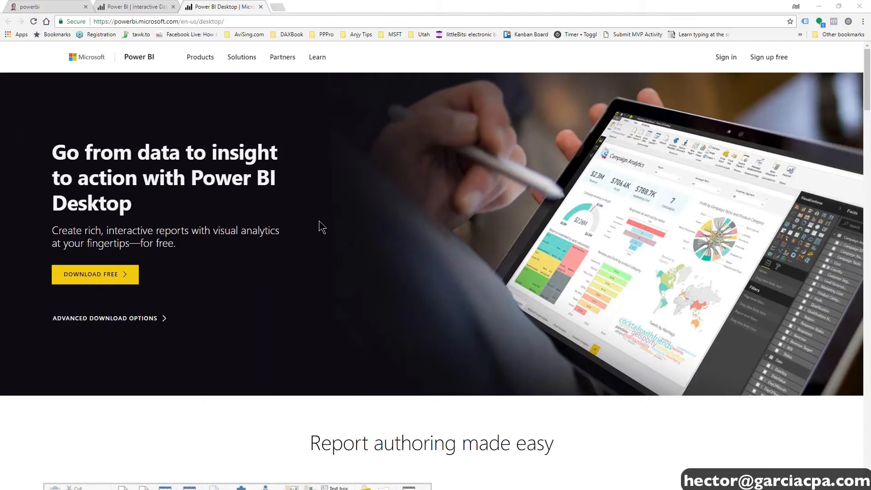
{"action": "key", "text": "alt+Tab"}
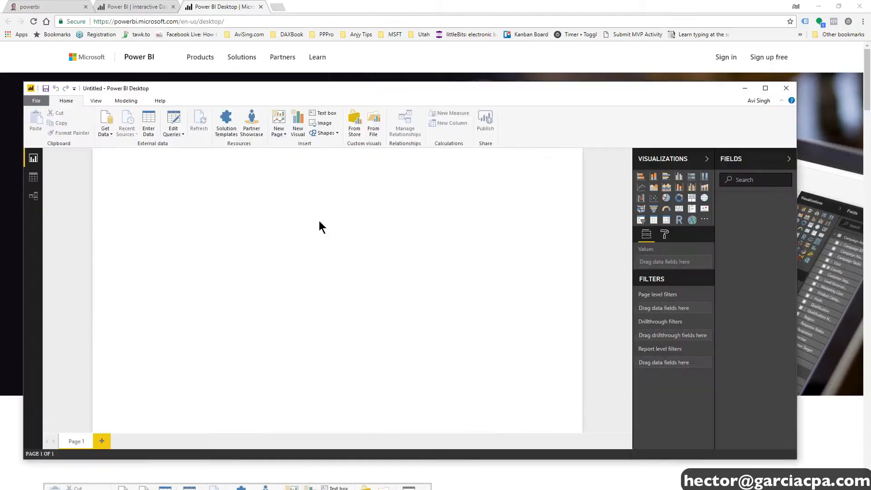
{"action": "left_click_drag", "start_coordinate": [325, 88], "coordinate": [346, 95]}
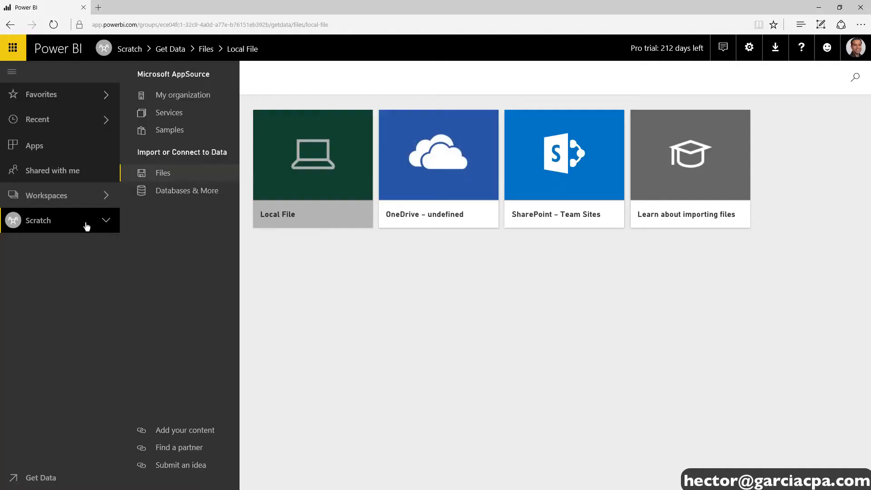
- Open the QuickBooks_PowerBI report from the Scratch workspace in the Power BI service
{"action": "left_click", "coordinate": [84, 224]}
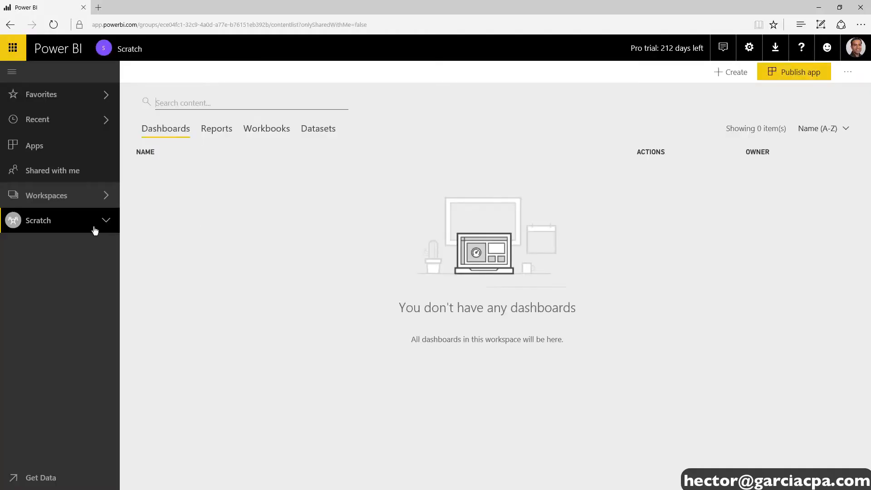
{"action": "left_click", "coordinate": [108, 221]}
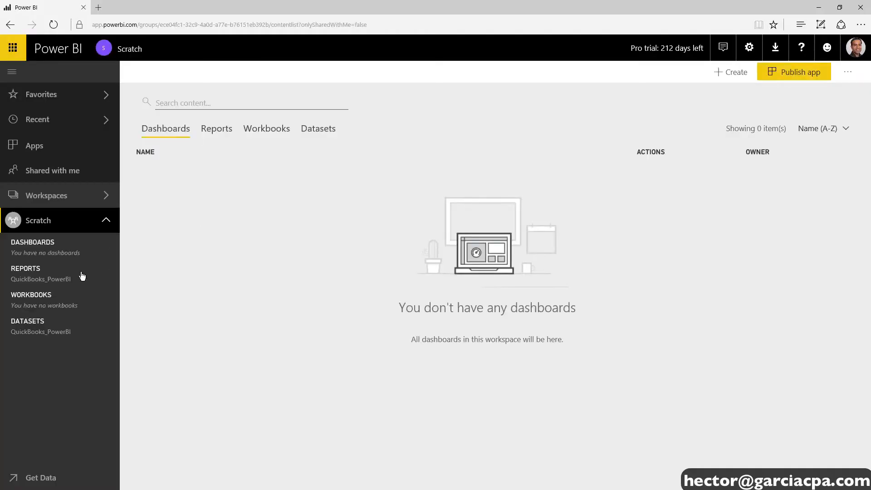
{"action": "left_click", "coordinate": [55, 279]}
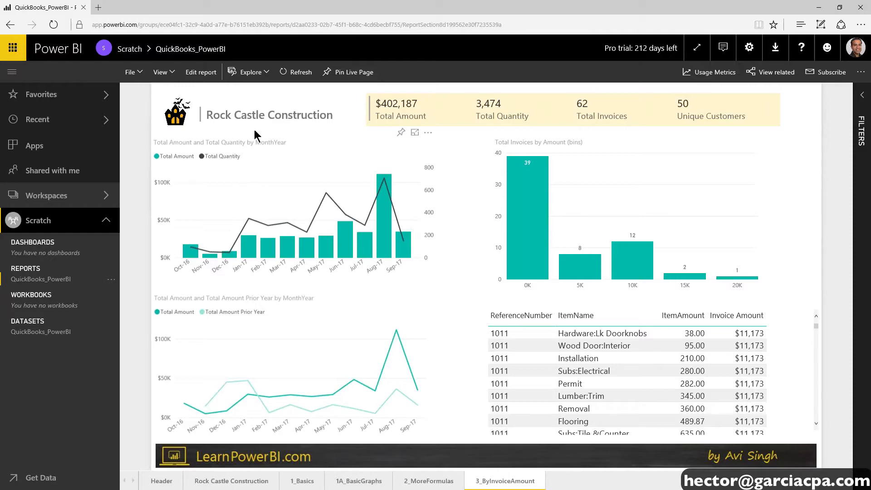
- Shrink the Power BI report window to reveal the windows behind it and maximize it again
{"action": "left_click_drag", "start_coordinate": [330, 15], "coordinate": [276, 95]}
{"action": "left_click", "coordinate": [568, 65]}
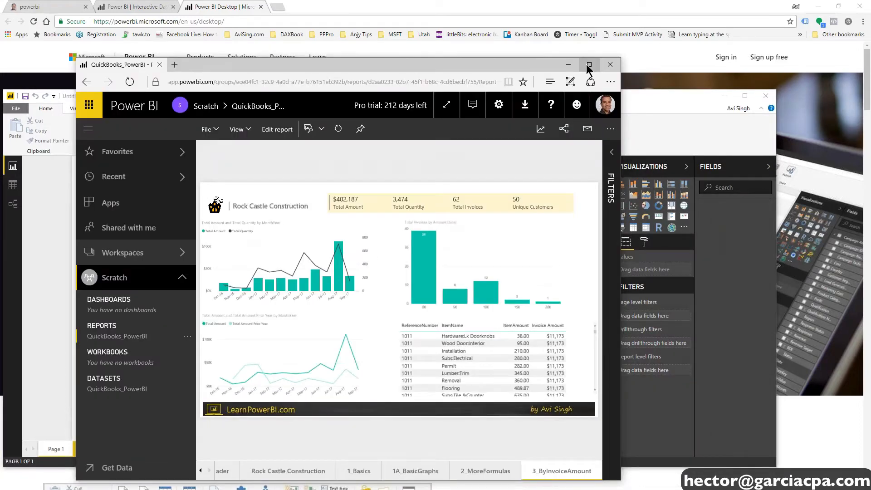
{"action": "left_click", "coordinate": [588, 65]}
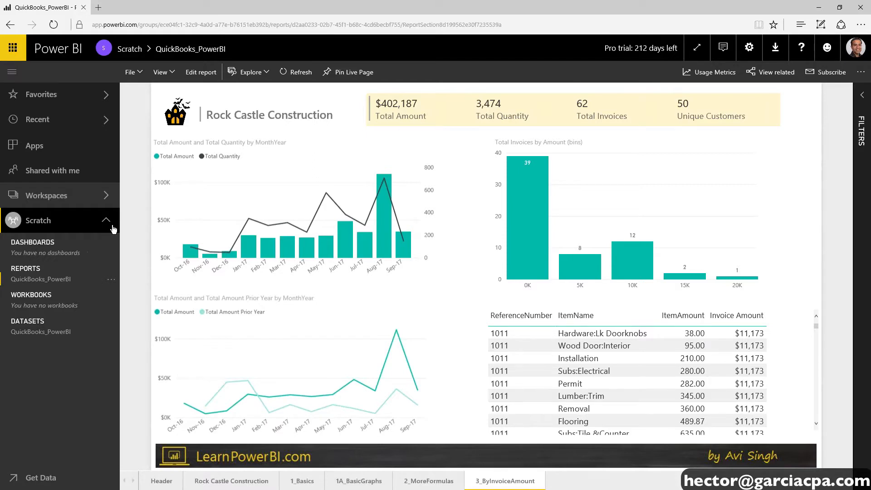
- Cross-filter the report by the 0K bin of the Total Invoices by Amount chart and clear the selection
{"action": "left_click", "coordinate": [531, 227]}
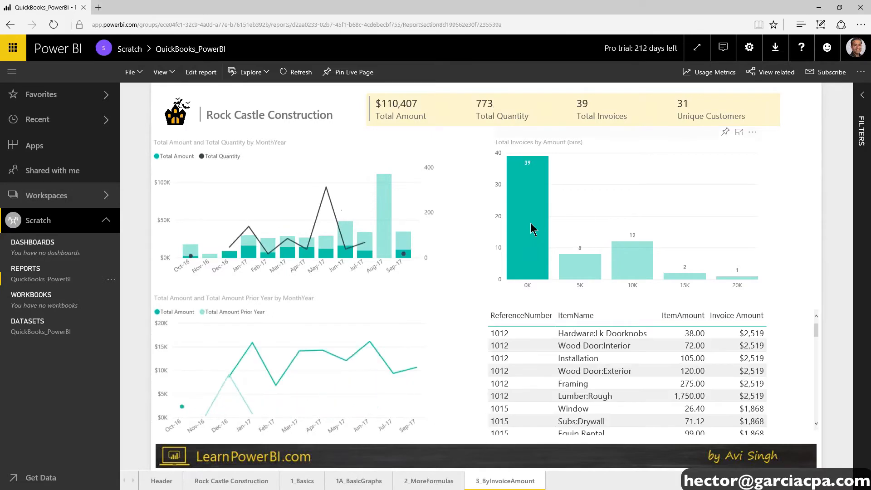
{"action": "left_click", "coordinate": [589, 208]}
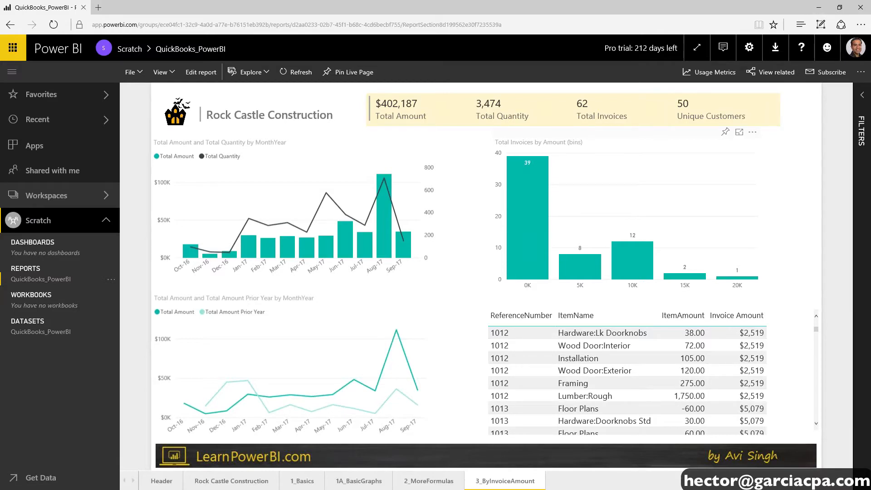
- Minimize the browser report to return to the untitled Power BI Desktop window, reposition it and maximize it
{"action": "left_click", "coordinate": [815, 8]}
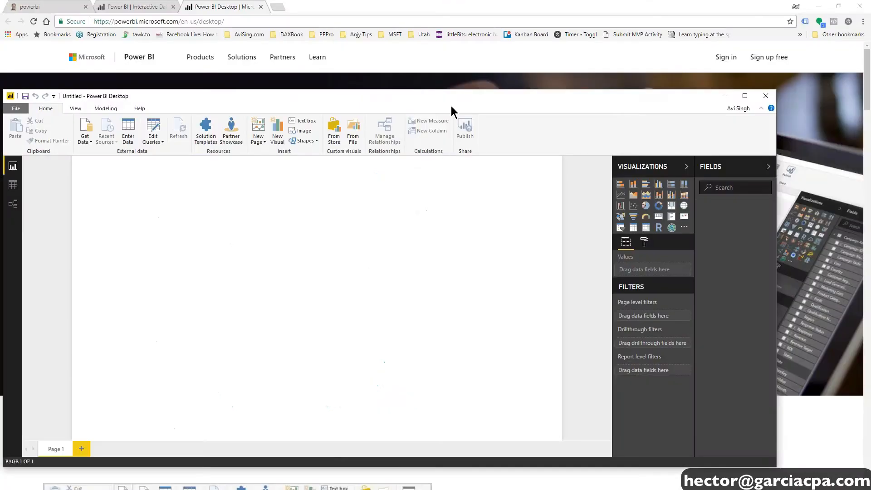
{"action": "left_click_drag", "start_coordinate": [445, 99], "coordinate": [527, 82]}
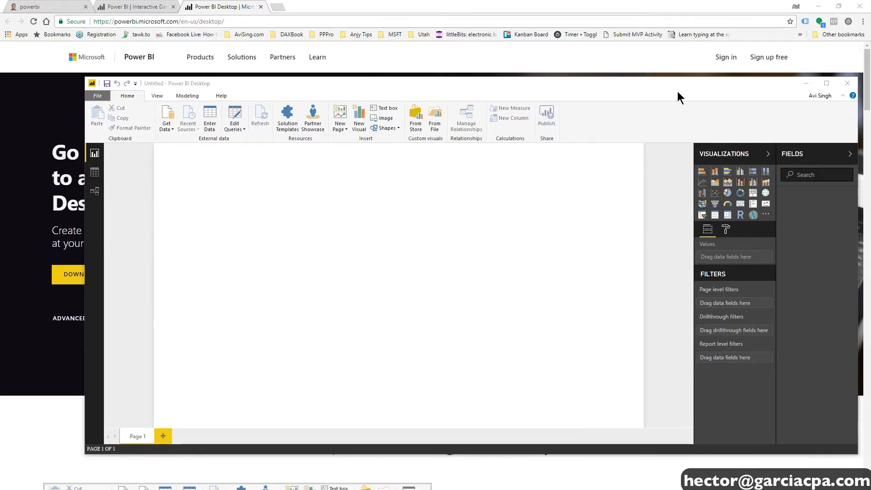
{"action": "left_click_drag", "start_coordinate": [676, 86], "coordinate": [637, 87]}
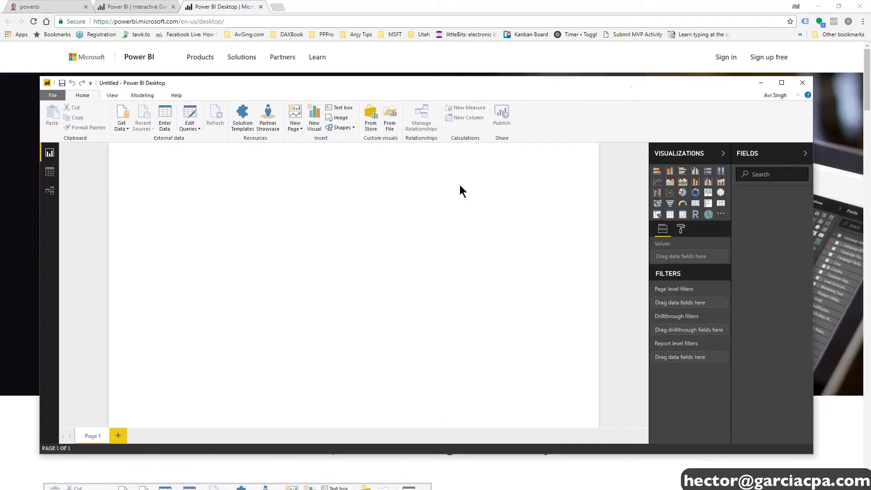
{"action": "double_click", "coordinate": [413, 80]}
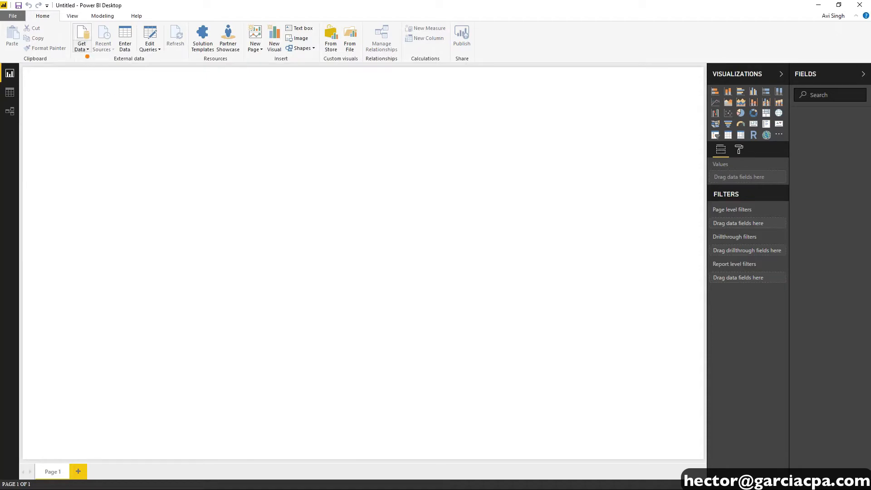
- Start importing data through the full list of data sources, choosing Excel as the source to connect to
{"action": "left_click", "coordinate": [80, 48]}
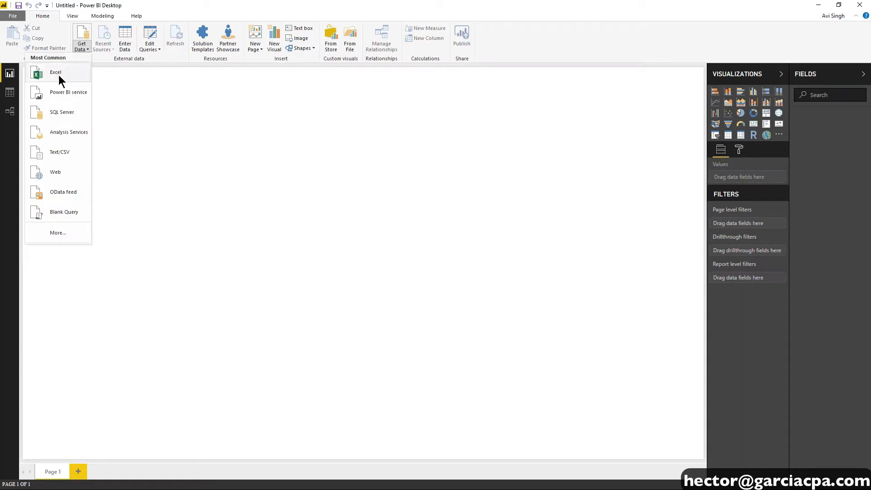
{"action": "left_click", "coordinate": [57, 233]}
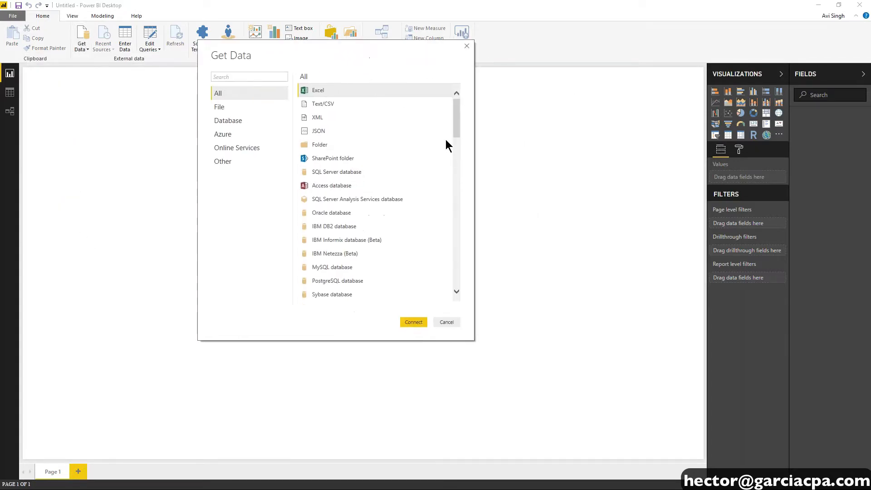
{"action": "mouse_move", "coordinate": [457, 128]}
{"action": "left_mouse_down"}
{"action": "mouse_move", "coordinate": [451, 276]}
{"action": "mouse_move", "coordinate": [450, 122]}
{"action": "left_mouse_up"}
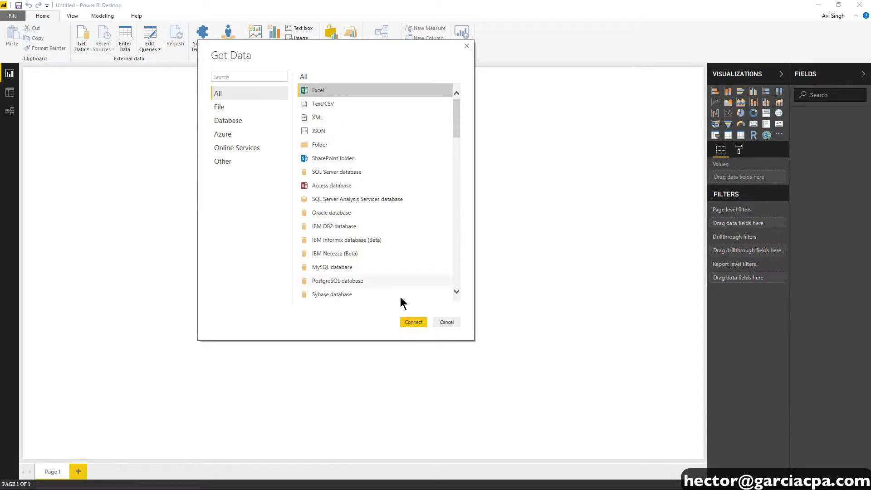
{"action": "left_click", "coordinate": [415, 320]}
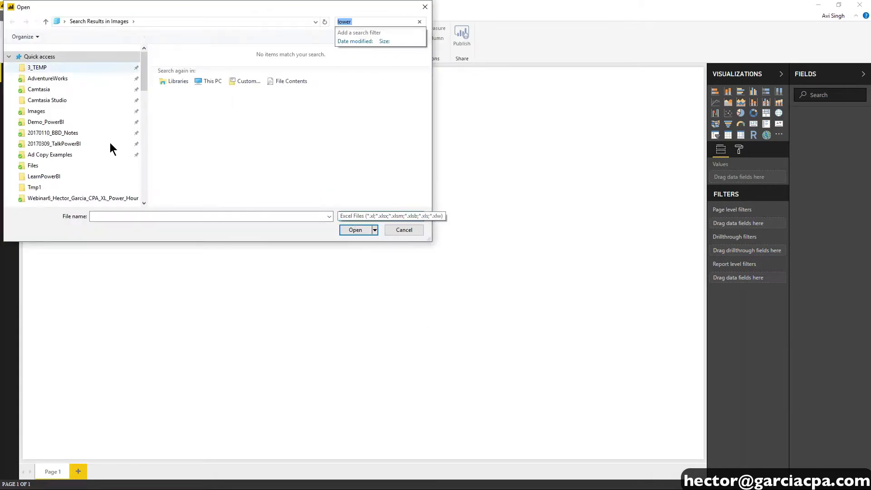
- Open the QuickBooks.xlsx workbook from the C:\LearnPowerBI folder as the data source
{"action": "type", "text": "C:\\Lear"}
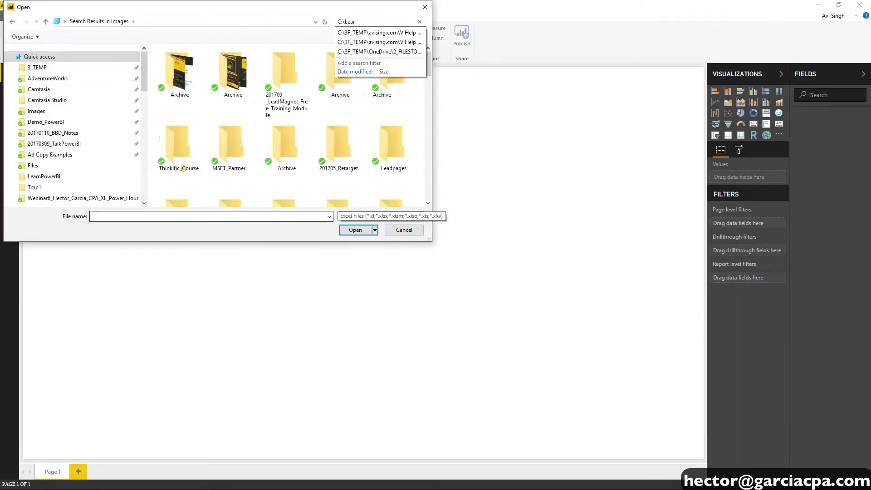
{"action": "key", "text": "alt+n"}
{"action": "type", "text": "C:\\"}
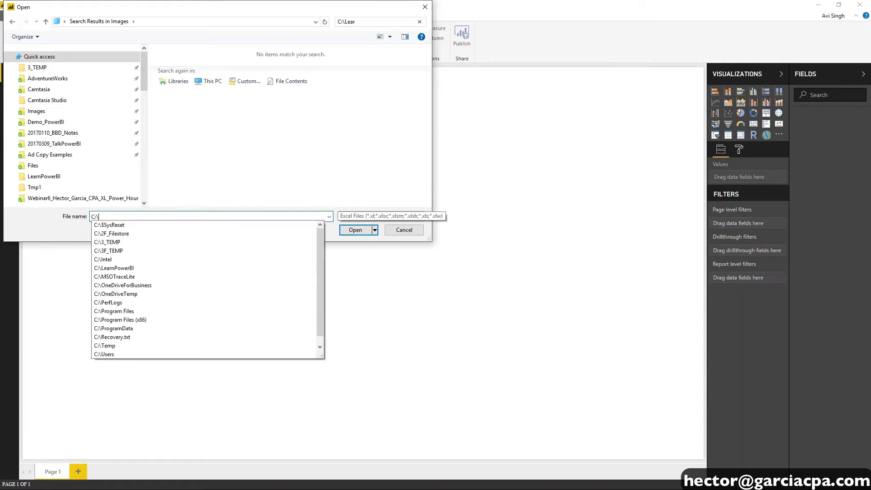
{"action": "type", "text": "Lea"}
{"action": "key", "text": "Down"}
{"action": "key", "text": "Return"}
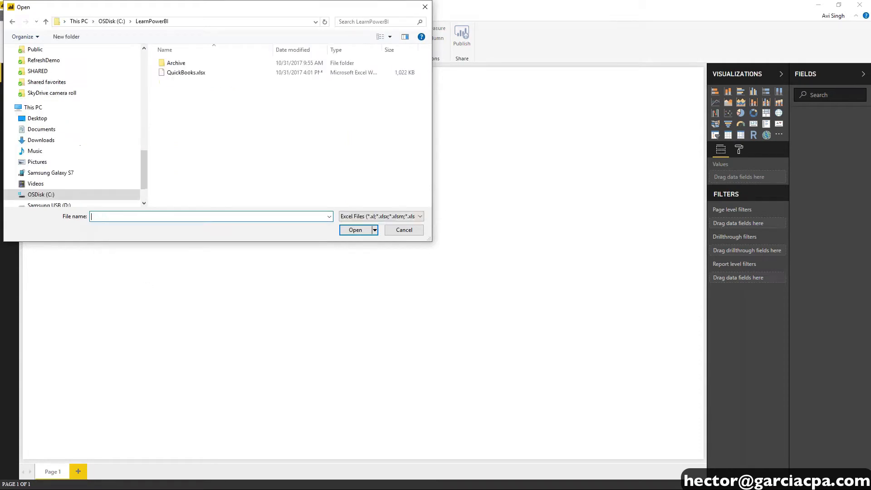
{"action": "double_click", "coordinate": [187, 73]}
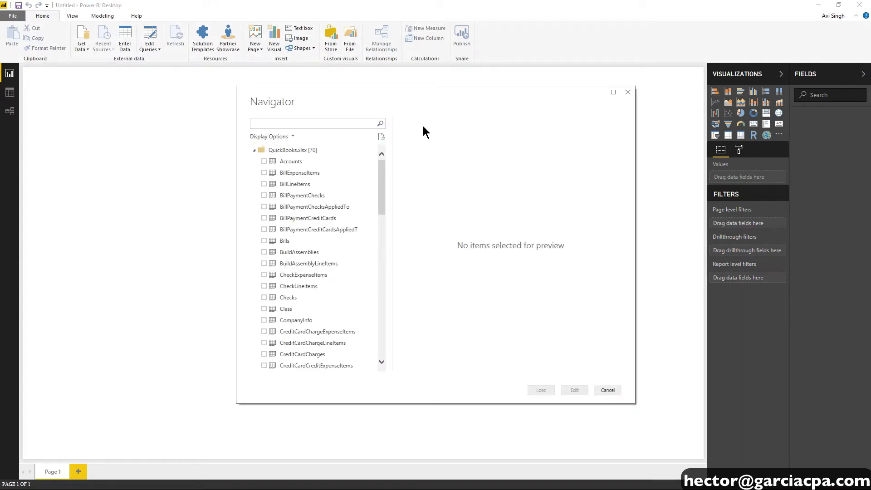
- Reposition the Navigator and preview the BillPaymentChecks and BillPaymentChecksAppliedTo tables
{"action": "left_click_drag", "start_coordinate": [434, 96], "coordinate": [403, 58]}
{"action": "scroll", "coordinate": [350, 145], "scroll_direction": "down", "scroll_amount": 1}
{"action": "mouse_move", "coordinate": [350, 145]}
{"action": "left_mouse_down"}
{"action": "mouse_move", "coordinate": [347, 292]}
{"action": "mouse_move", "coordinate": [346, 137]}
{"action": "left_mouse_up"}
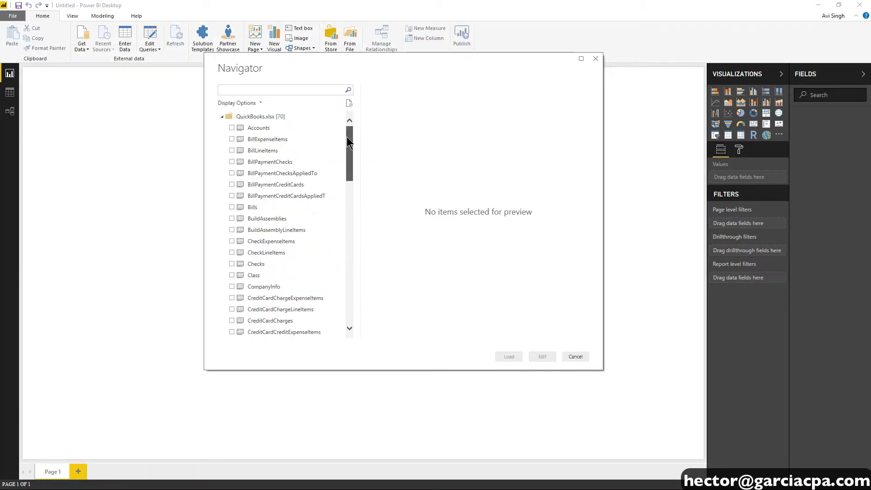
{"action": "left_click", "coordinate": [286, 163]}
{"action": "left_click", "coordinate": [317, 174]}
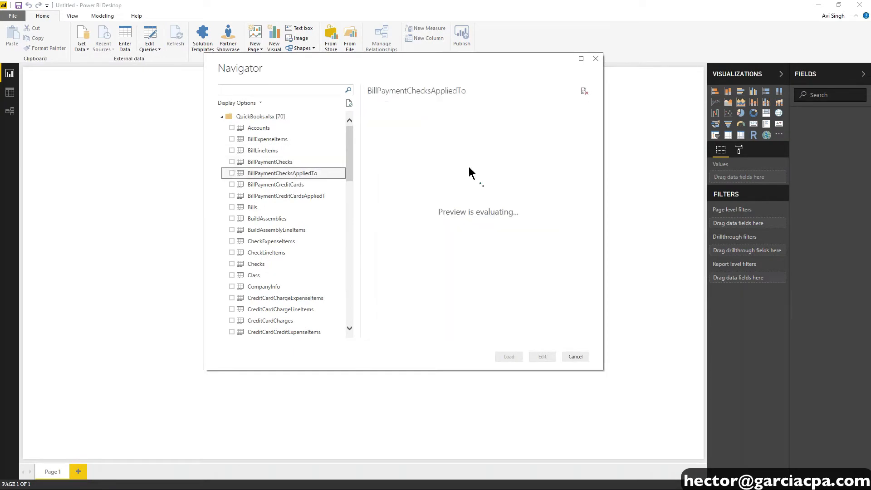
{"action": "left_click", "coordinate": [232, 173]}
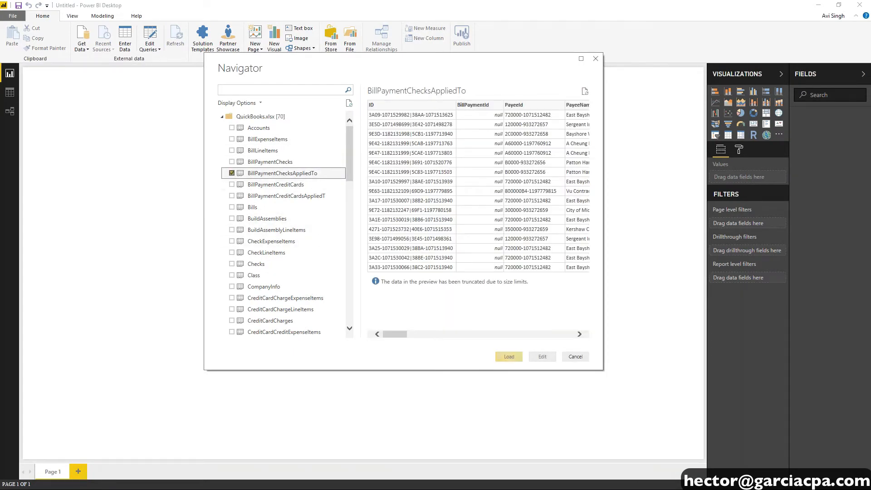
{"action": "left_click", "coordinate": [231, 196]}
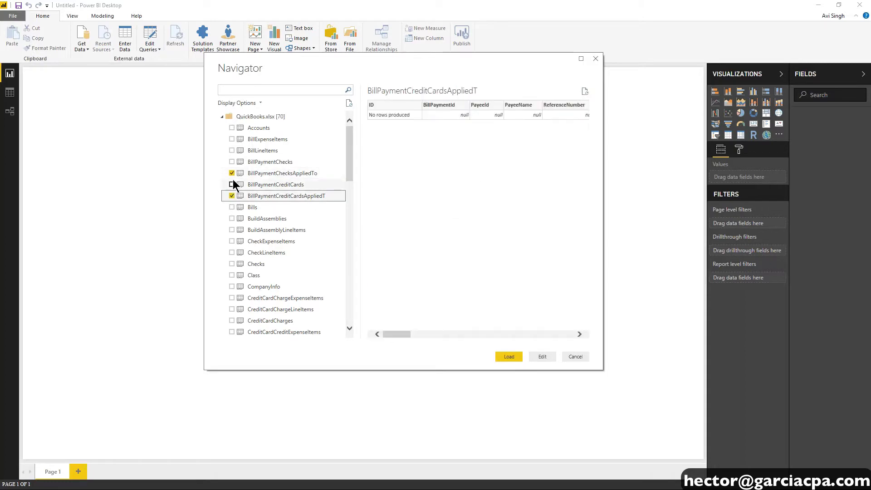
{"action": "left_click", "coordinate": [232, 175]}
{"action": "left_click", "coordinate": [231, 195]}
{"action": "left_click", "coordinate": [232, 173]}
- Select the InvoiceLineItems, Items and Customers tables of QuickBooks.xlsx for import
{"action": "left_click_drag", "start_coordinate": [349, 164], "coordinate": [351, 242]}
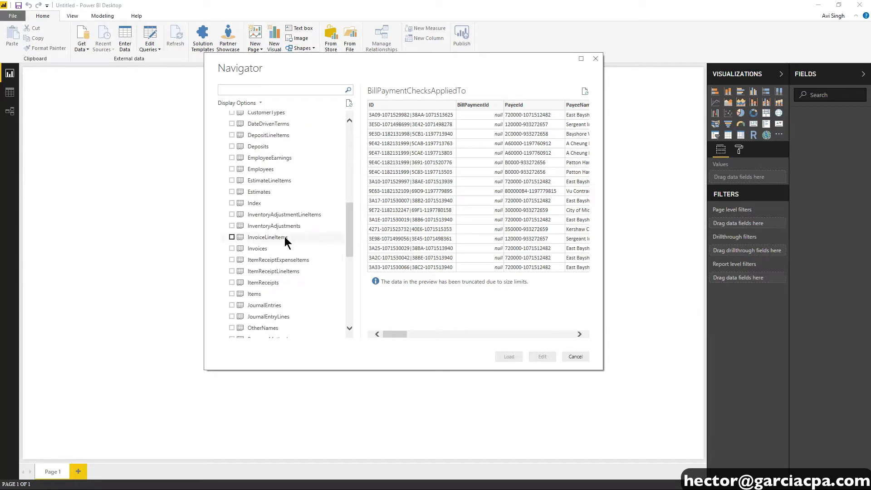
{"action": "left_click", "coordinate": [232, 237]}
{"action": "left_click", "coordinate": [232, 293]}
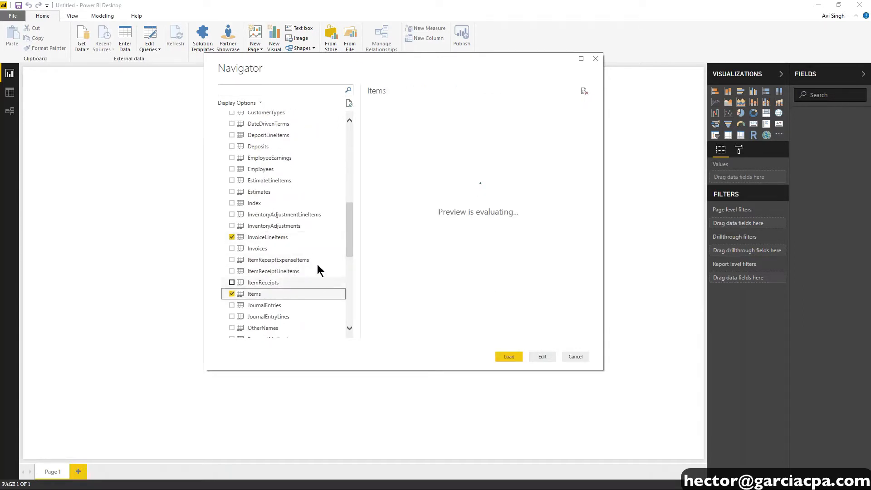
{"action": "left_click_drag", "start_coordinate": [350, 244], "coordinate": [344, 170]}
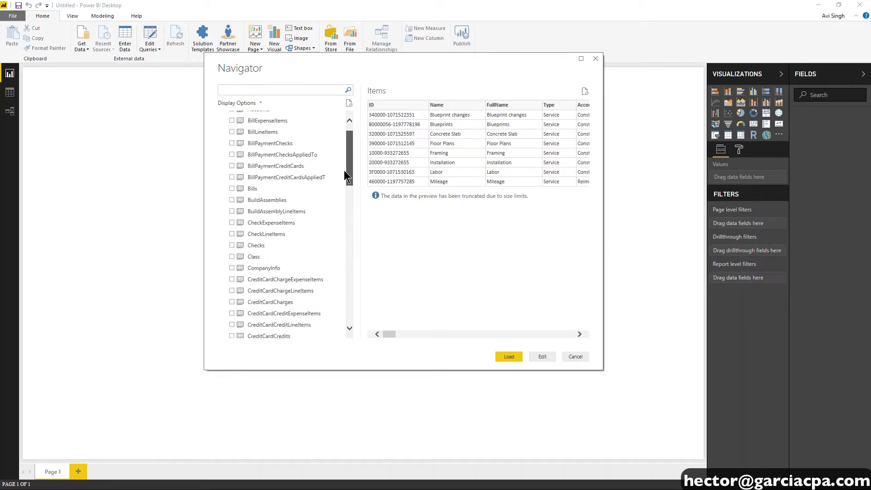
{"action": "scroll", "coordinate": [283, 276], "scroll_direction": "down", "scroll_amount": 2}
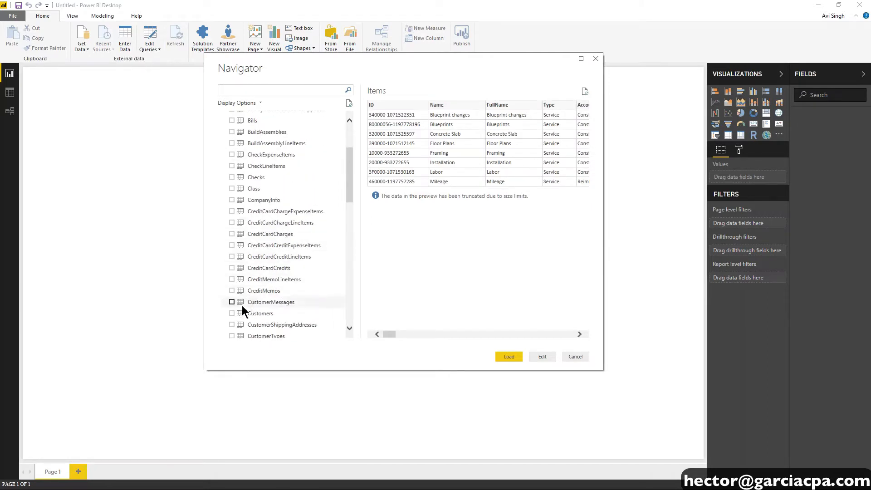
{"action": "left_click", "coordinate": [232, 312]}
- Open the selected tables for editing in the Query Editor and maximize its window
{"action": "left_click_drag", "start_coordinate": [357, 56], "coordinate": [322, 39]}
{"action": "left_click_drag", "start_coordinate": [314, 166], "coordinate": [318, 211]}
{"action": "left_click", "coordinate": [510, 339]}
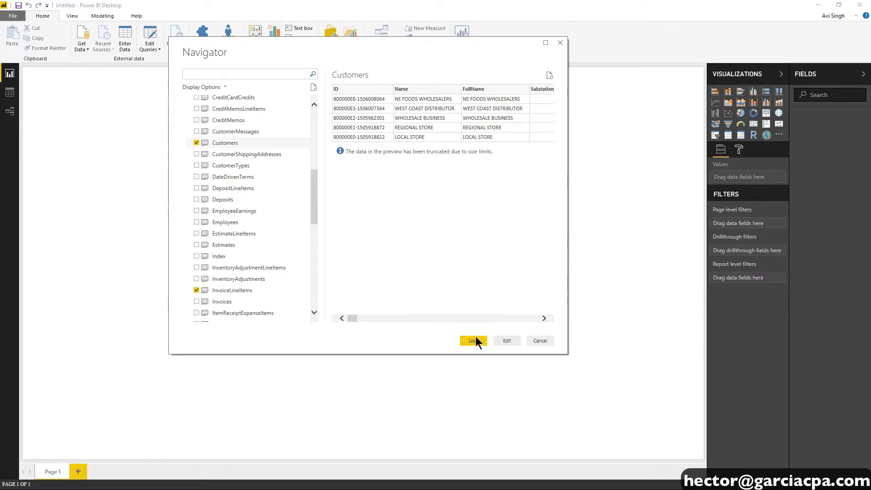
{"action": "left_click", "coordinate": [500, 337]}
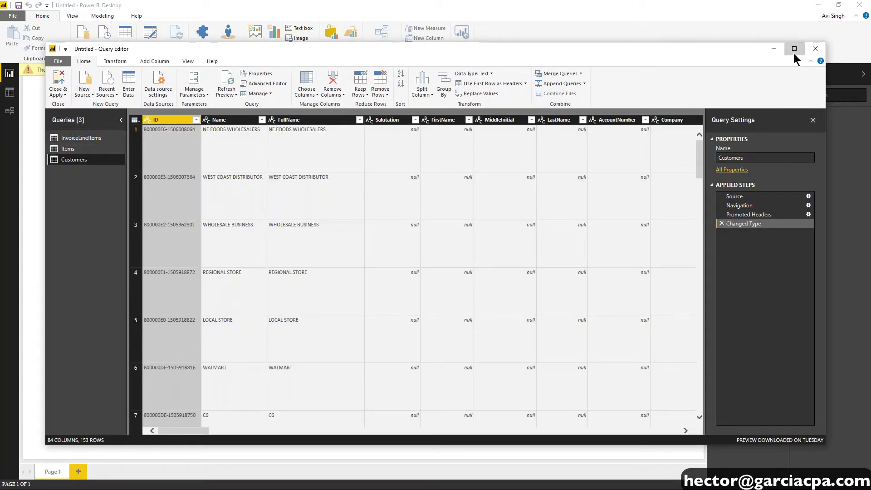
{"action": "left_click", "coordinate": [794, 49]}
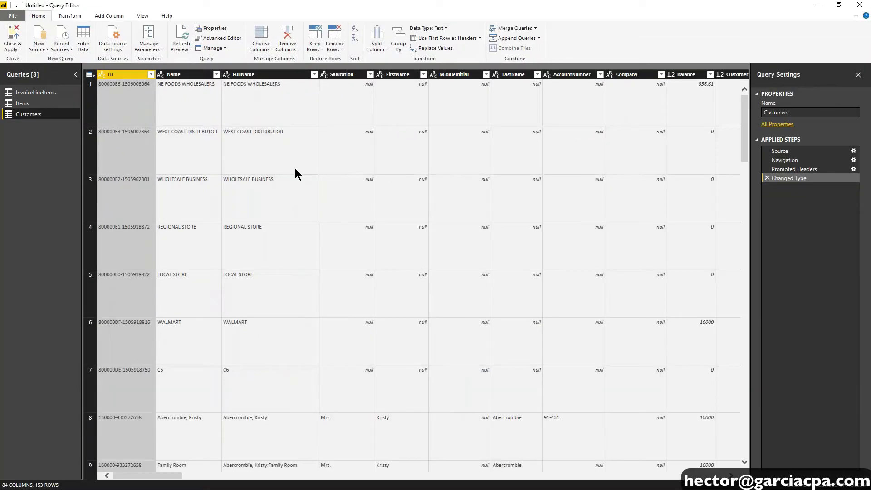
- Highlight the Name, FullName and ID columns of the Customers query one after another
{"action": "left_click", "coordinate": [199, 73]}
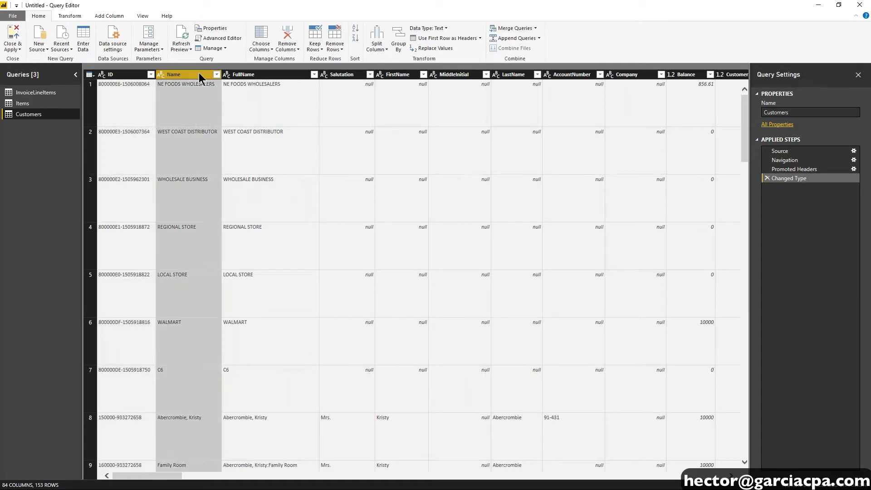
{"action": "left_click", "coordinate": [254, 75]}
{"action": "left_click", "coordinate": [132, 75]}
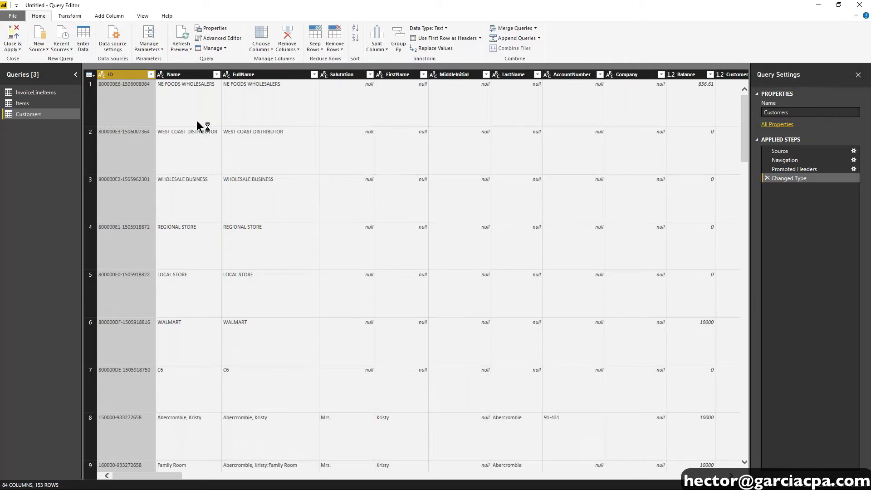
- In the Items query, keep only the ID, Name, FullName, Type and Account columns and remove all other columns
{"action": "left_click", "coordinate": [37, 104]}
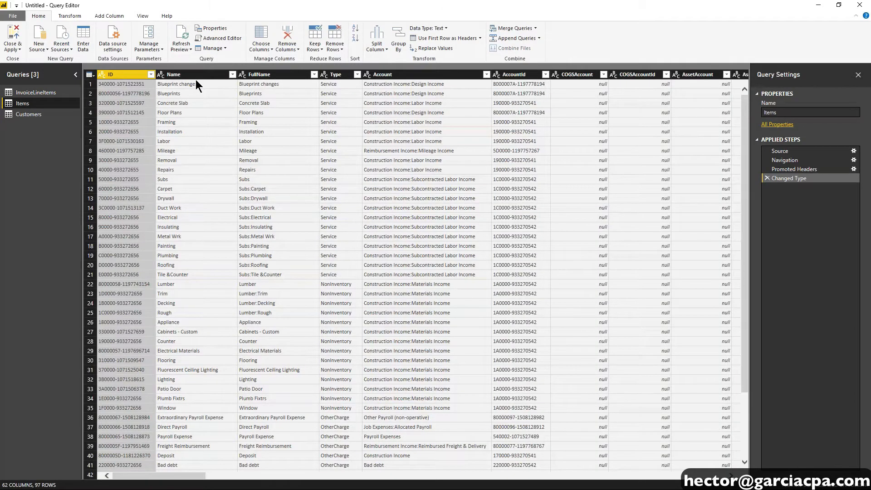
{"action": "left_click", "coordinate": [201, 76], "text": "ctrl"}
{"action": "left_click", "coordinate": [257, 74], "text": "ctrl"}
{"action": "left_click", "coordinate": [337, 74], "text": "ctrl"}
{"action": "left_click", "coordinate": [403, 75], "text": "ctrl"}
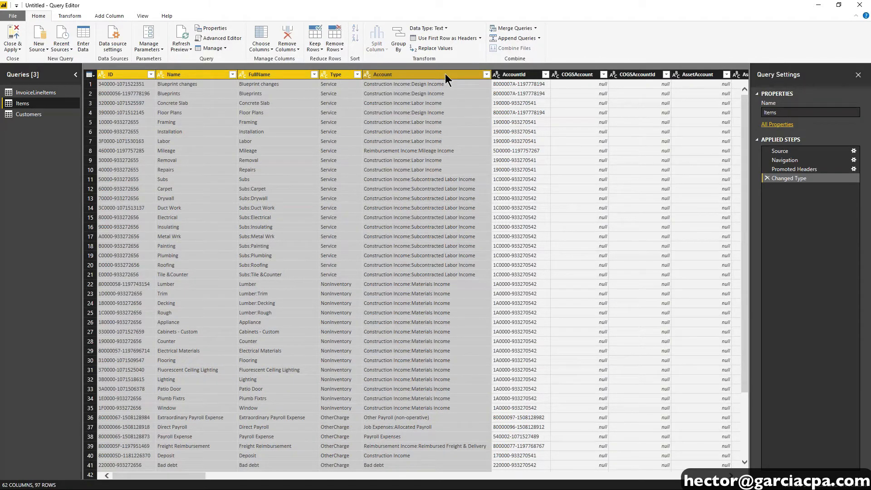
{"action": "right_click", "coordinate": [444, 79]}
{"action": "left_click", "coordinate": [472, 99]}
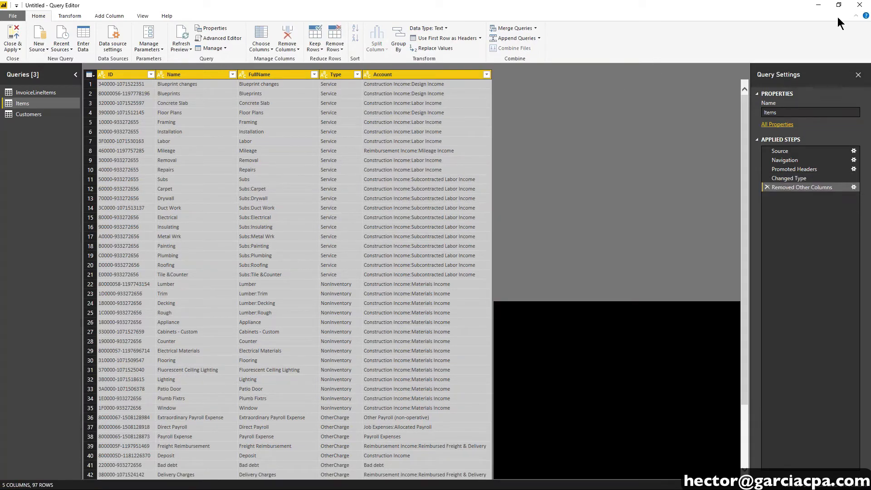
- Close the Query Editor without applying the query changes and restore the Power BI Desktop window to its smaller size
{"action": "left_click", "coordinate": [858, 5]}
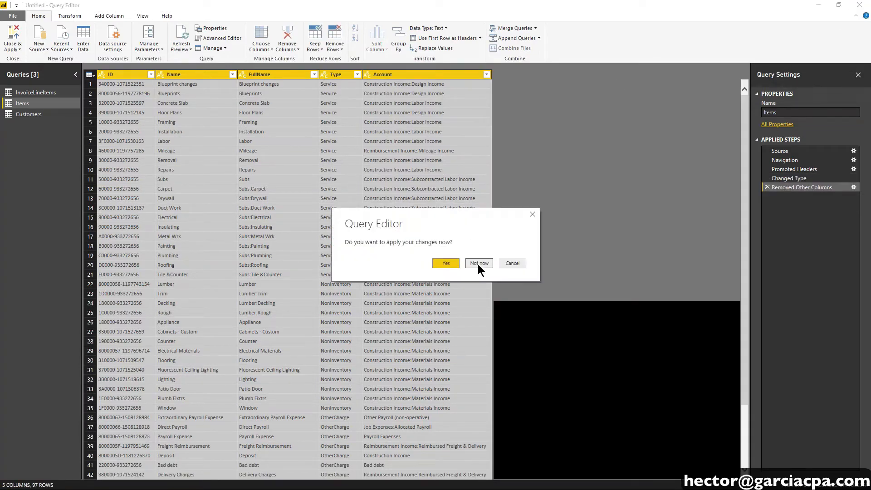
{"action": "left_click", "coordinate": [478, 263]}
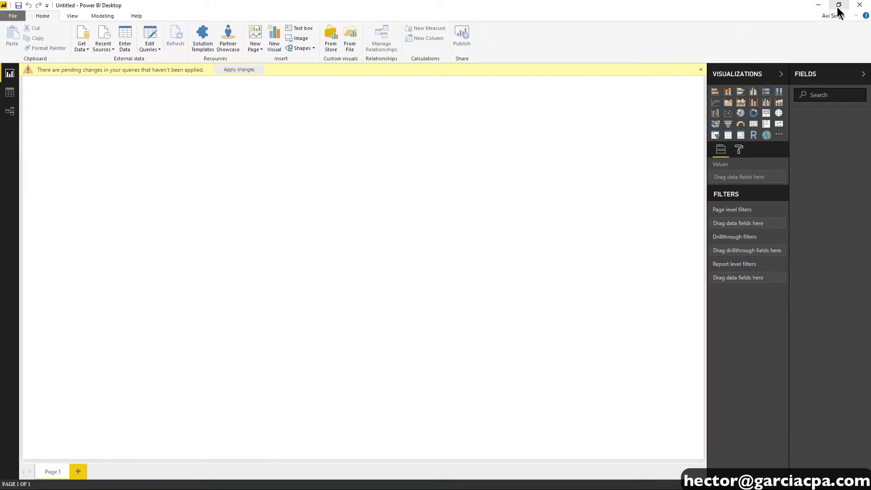
{"action": "left_click", "coordinate": [838, 5]}
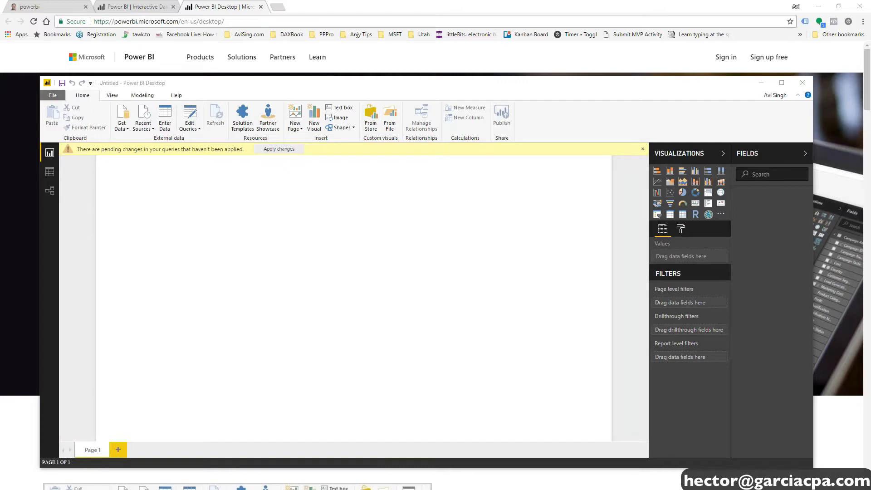
- Minimize the untitled report, maximize the QuickBooks_PowerBI_v1_Data_Loaded file and switch it to the Data view
{"action": "left_click_drag", "start_coordinate": [713, 123], "coordinate": [391, 122]}
{"action": "left_click", "coordinate": [387, 82]}
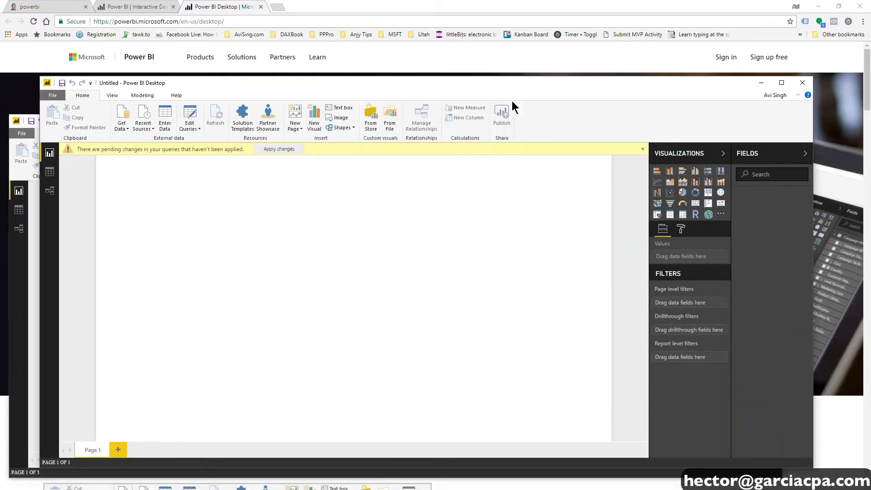
{"action": "left_click", "coordinate": [760, 84]}
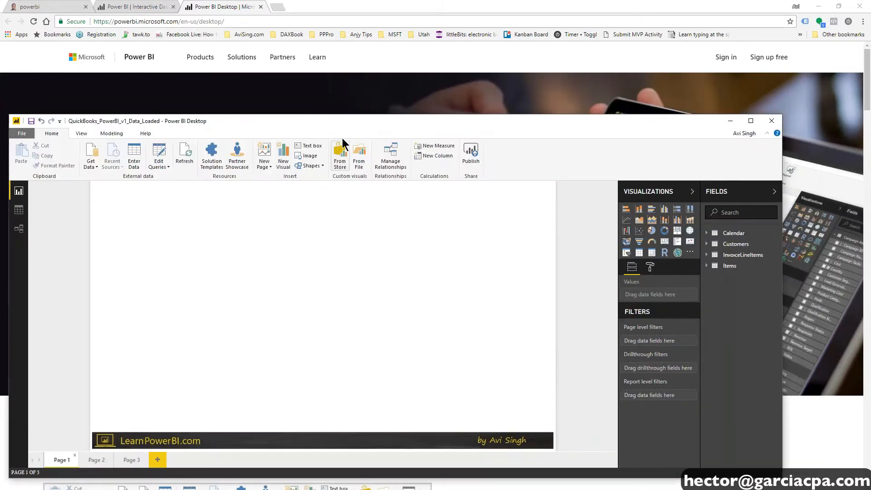
{"action": "double_click", "coordinate": [370, 120]}
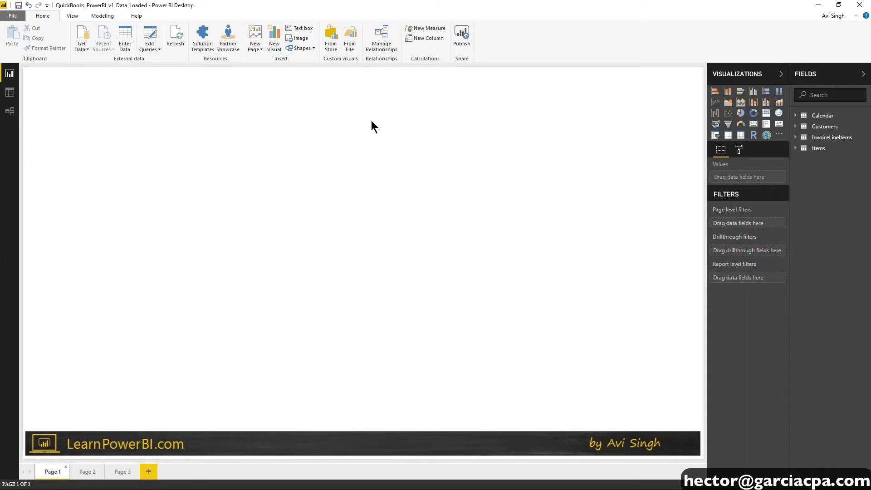
{"action": "left_click", "coordinate": [9, 92]}
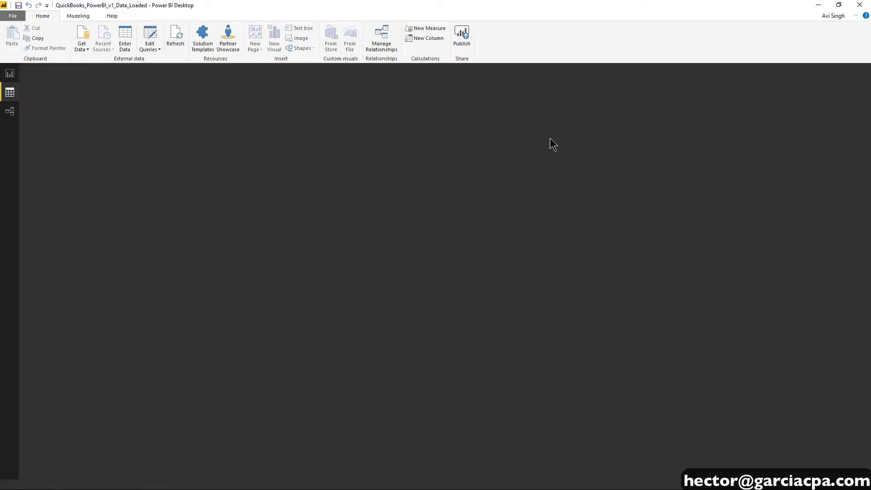
- Display the InvoiceLineItems, Customers and Items tables one after another to examine their loaded columns and rows
{"action": "left_click", "coordinate": [816, 137]}
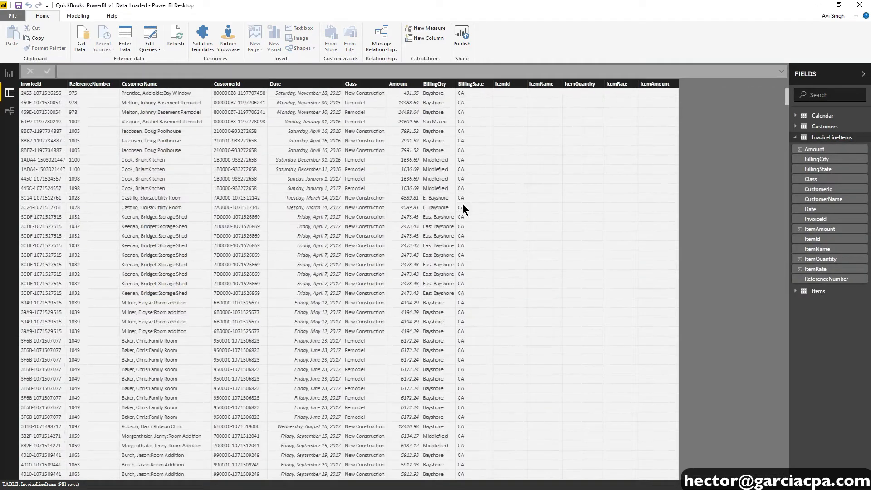
{"action": "left_click", "coordinate": [823, 126]}
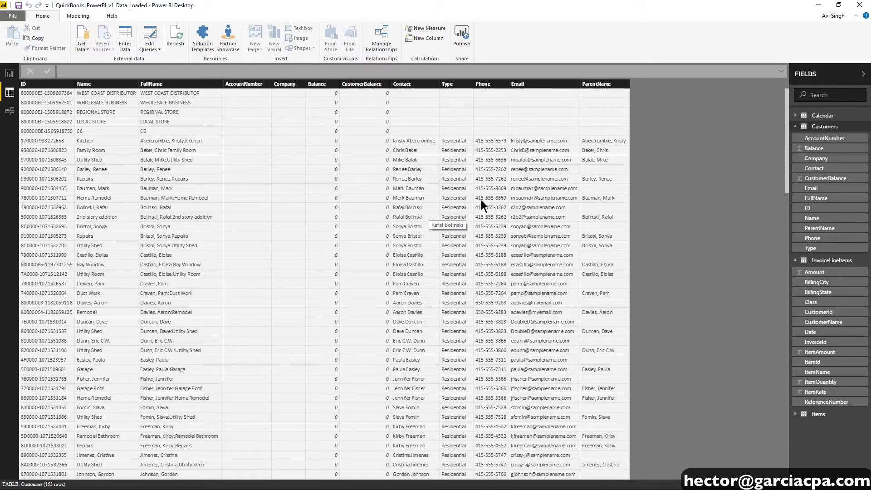
{"action": "left_click", "coordinate": [818, 414]}
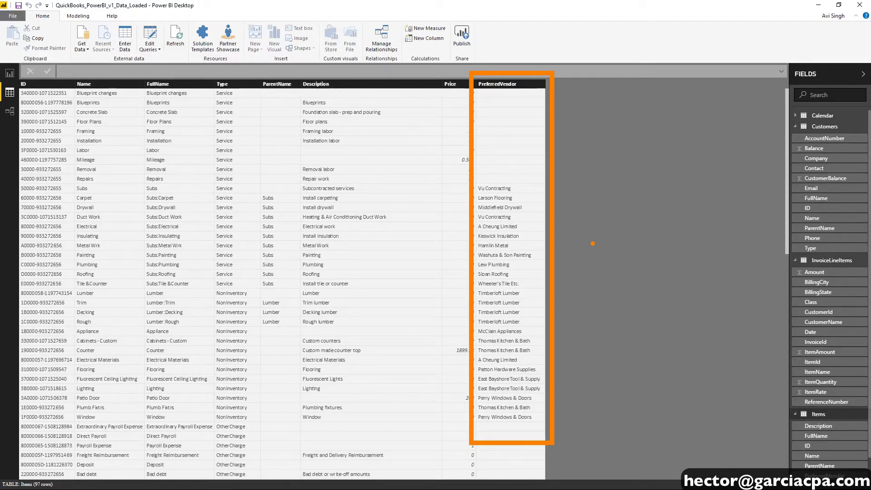
- Show the Customers and InvoiceLineItems data again, examine the relationships between the tables and return to the blank report page
{"action": "left_click", "coordinate": [10, 73]}
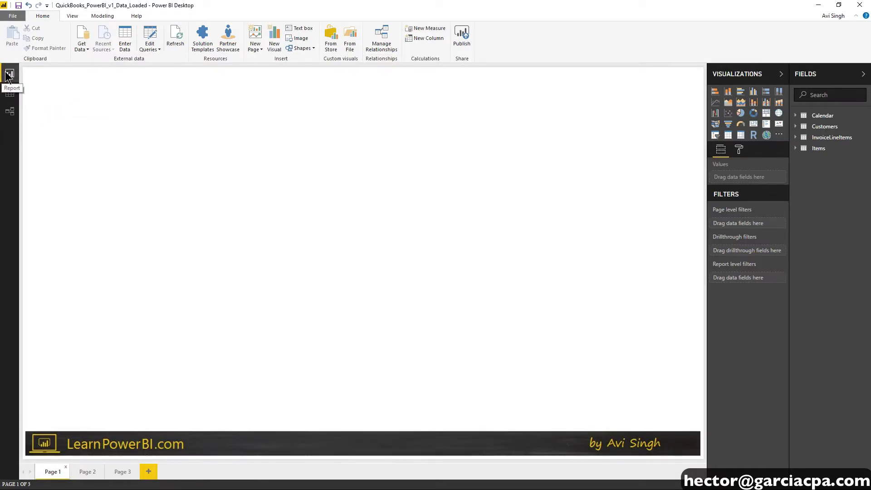
{"action": "left_click", "coordinate": [11, 96]}
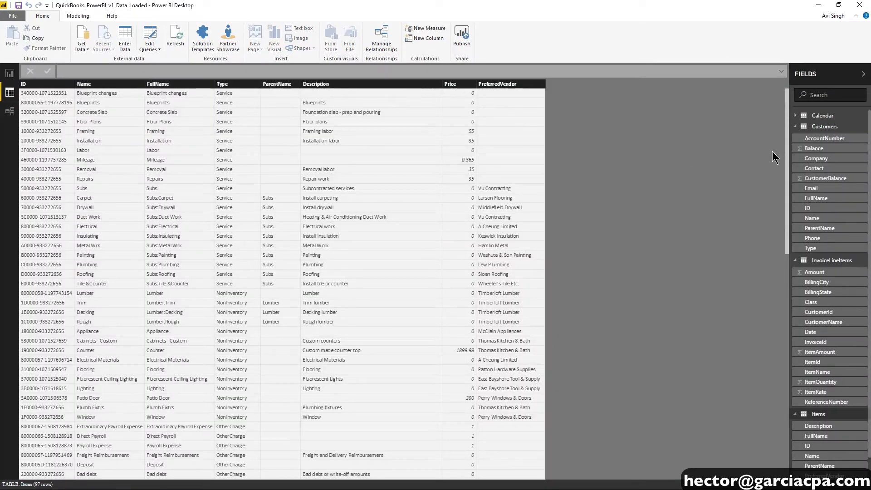
{"action": "left_click", "coordinate": [809, 126]}
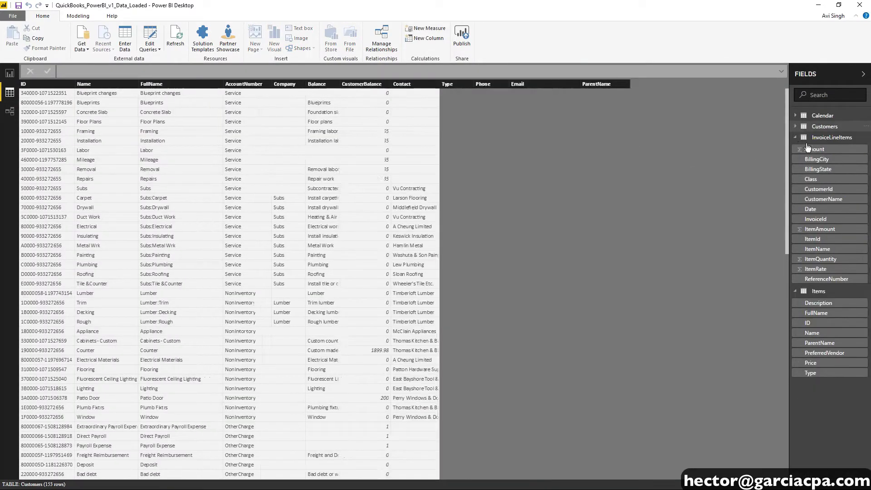
{"action": "left_click", "coordinate": [808, 142]}
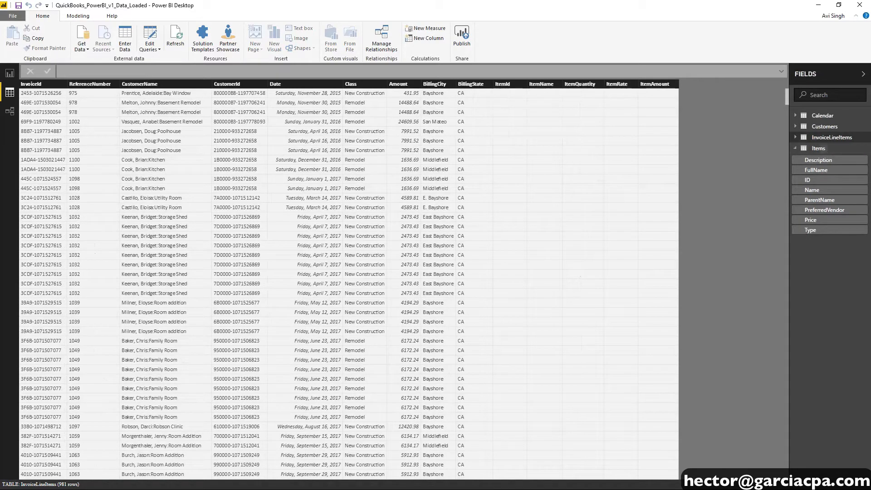
{"action": "left_click", "coordinate": [11, 111]}
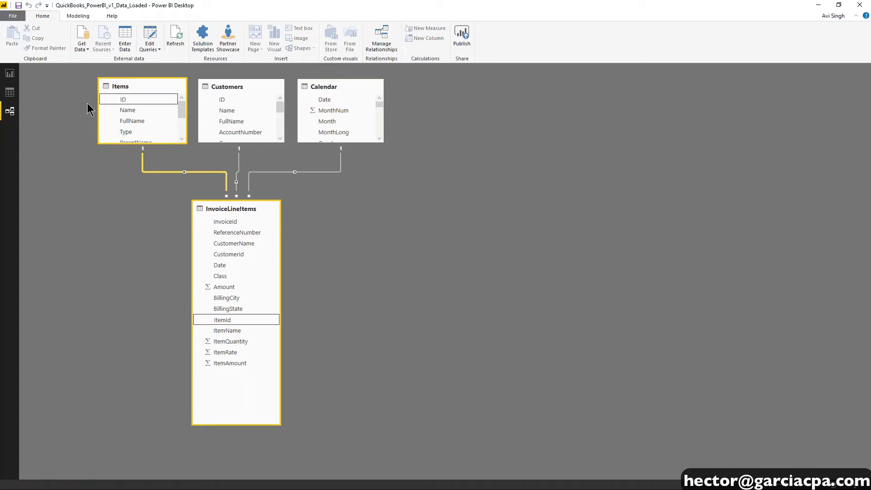
{"action": "left_click", "coordinate": [12, 77]}
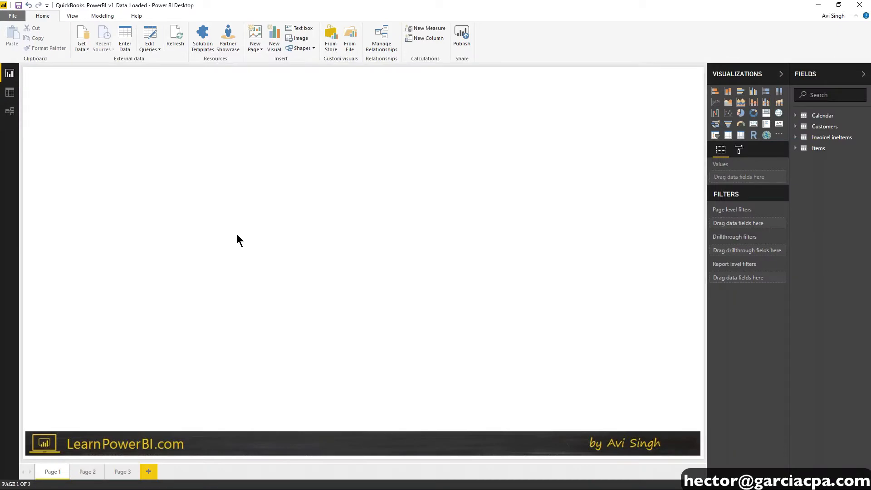
- View the finished QuickBooks_PowerBI report in the browser, minimize it and return to the blank page in Power BI Desktop
{"action": "key", "text": "ctrl+1"}
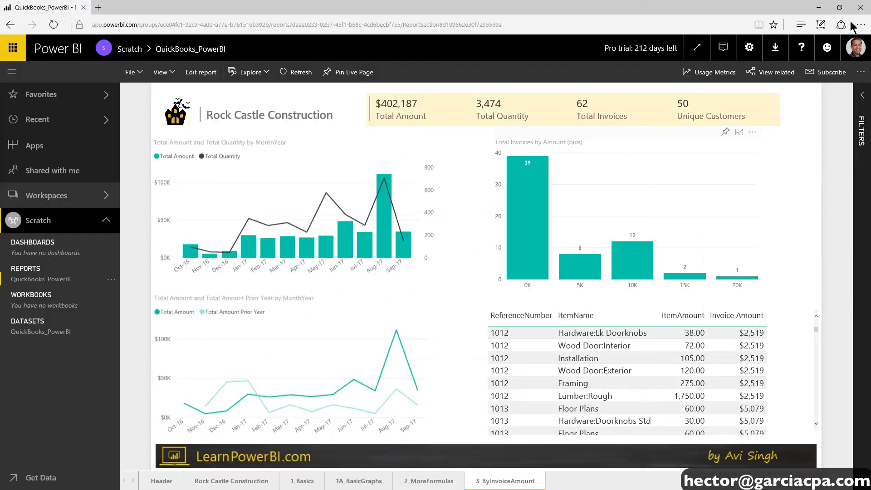
{"action": "left_click", "coordinate": [818, 8]}
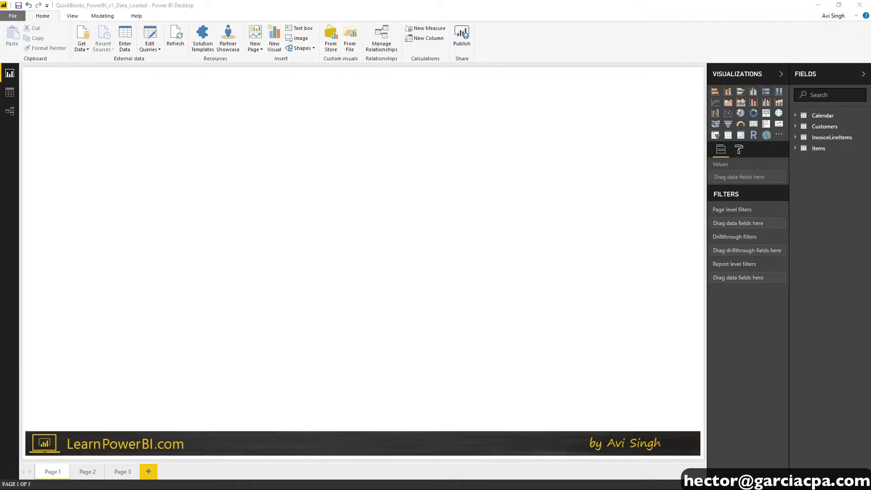
{"action": "left_click", "coordinate": [249, 246]}
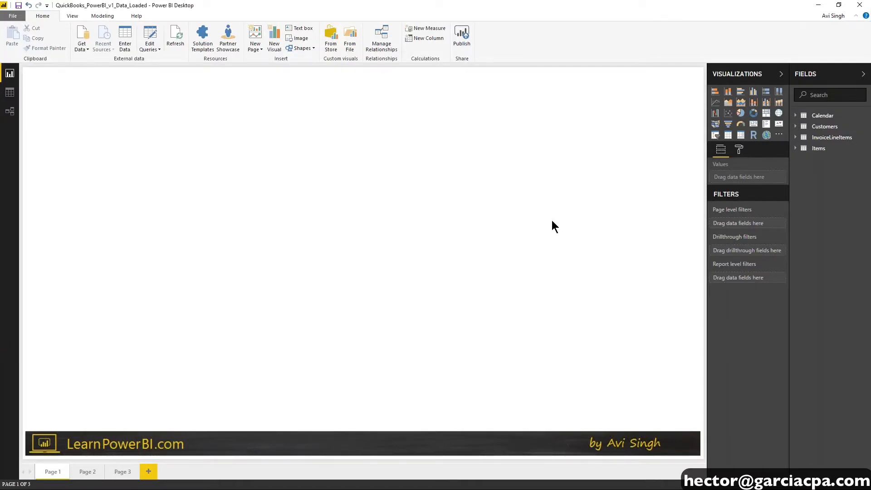
- Write a new measure in the InvoiceLineItems table: Total Amount = SUM(InvoiceLineItems[ItemAmount])
{"action": "left_click", "coordinate": [827, 138]}
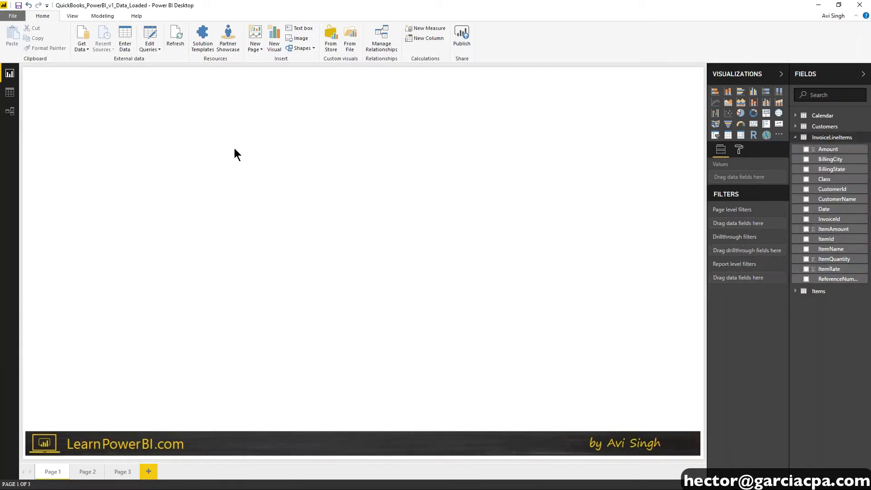
{"action": "left_click", "coordinate": [105, 17]}
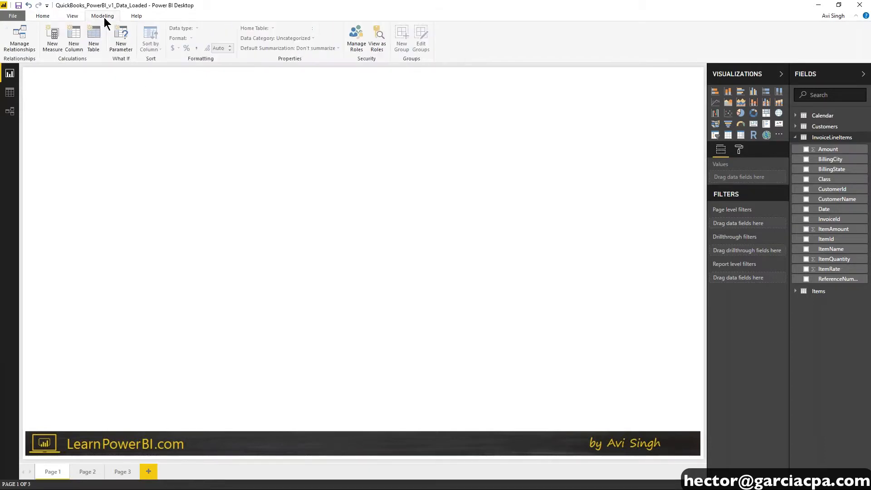
{"action": "left_click", "coordinate": [53, 44]}
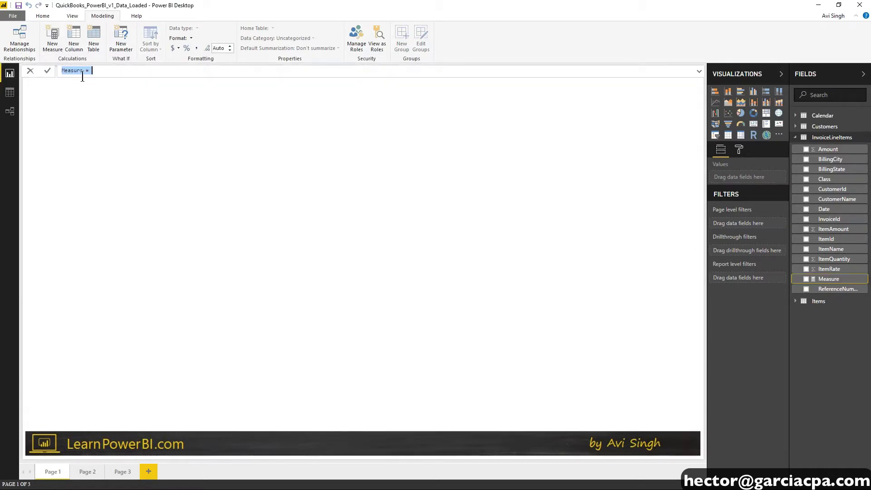
{"action": "type", "text": "Total Amount = SUM"}
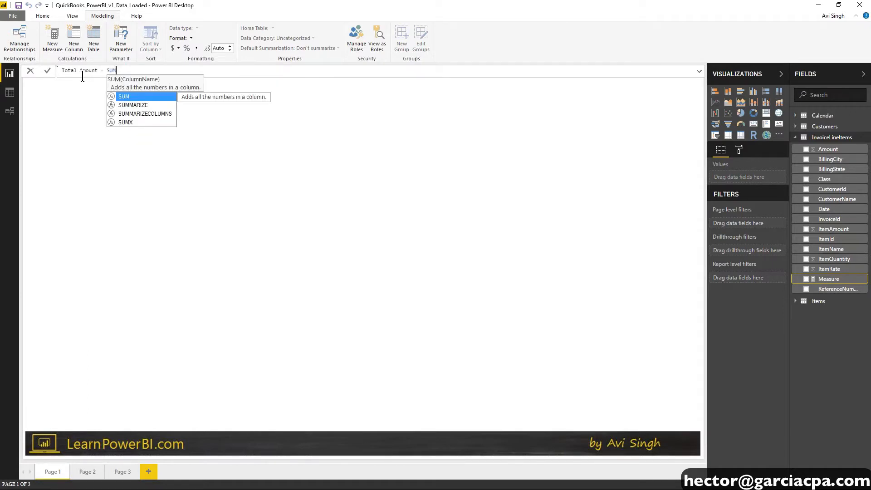
{"action": "type", "text": "("}
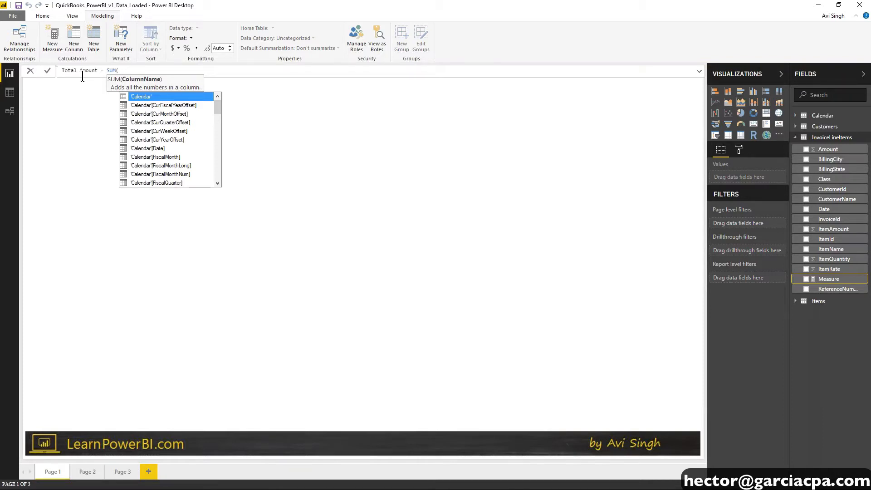
{"action": "type", "text": "Ite"}
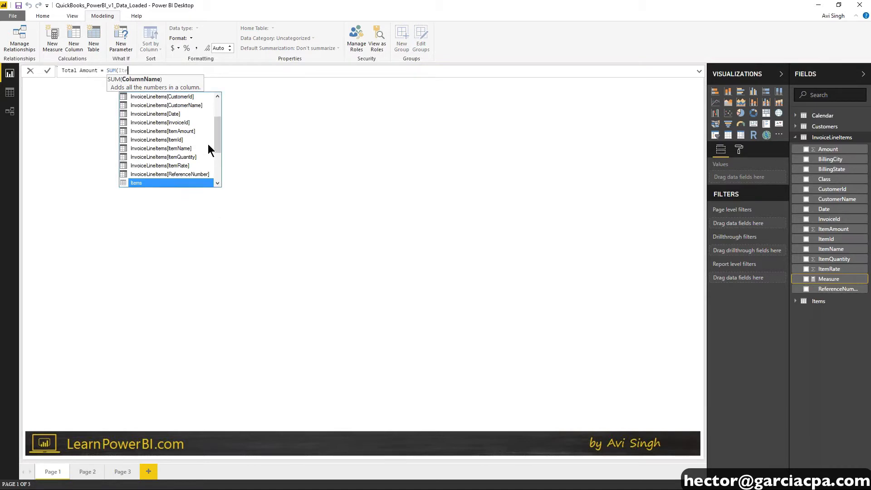
{"action": "double_click", "coordinate": [186, 130]}
{"action": "type", "text": ")"}
- Format the Total Amount measure as $ English (United States) currency with 0 decimal places and commit it
{"action": "left_click", "coordinate": [182, 38]}
{"action": "mouse_move", "coordinate": [150, 60]}
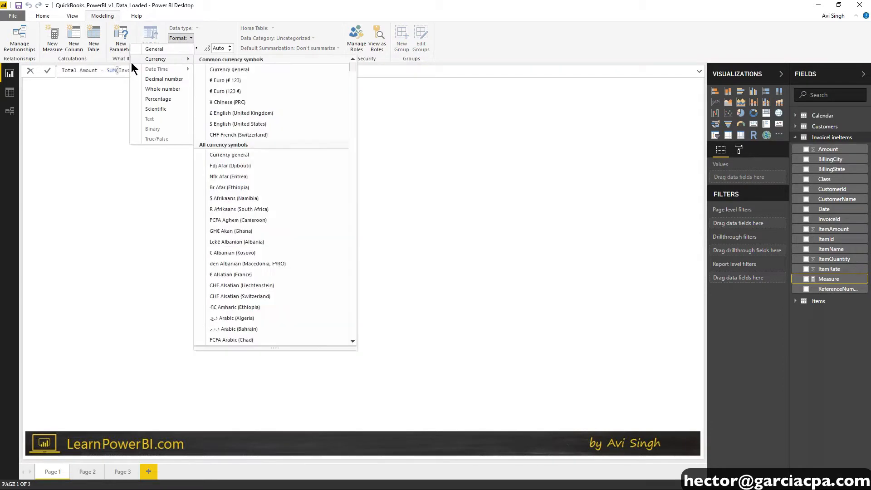
{"action": "left_click", "coordinate": [228, 68]}
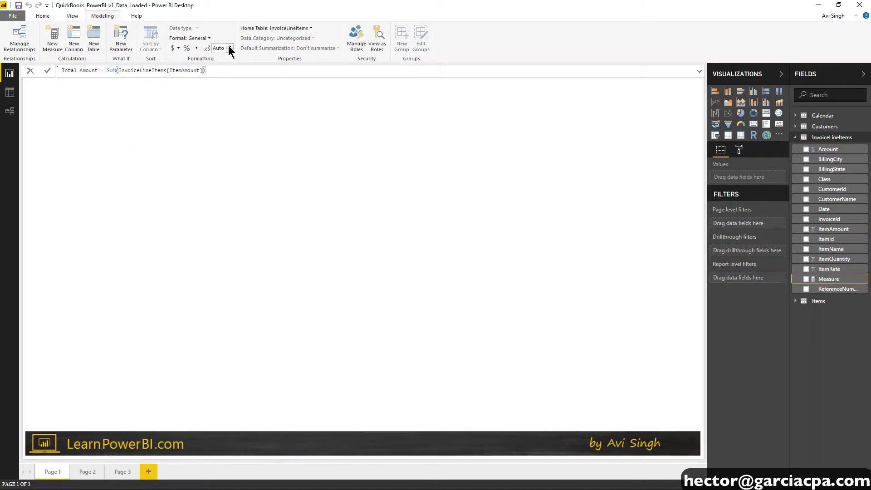
{"action": "key", "text": "Return"}
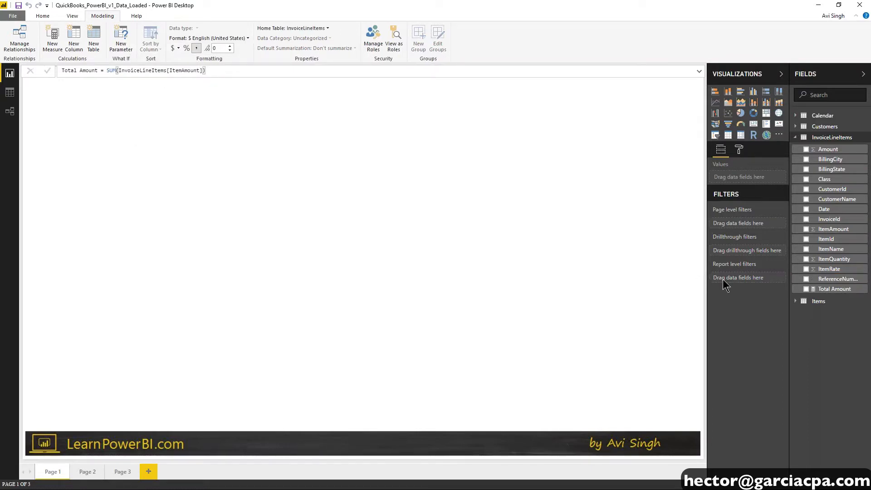
- Add Total Amount to Page 1 as a multi-row card and place it near the upper middle of the page
{"action": "left_click", "coordinate": [831, 290]}
{"action": "left_click", "coordinate": [806, 289]}
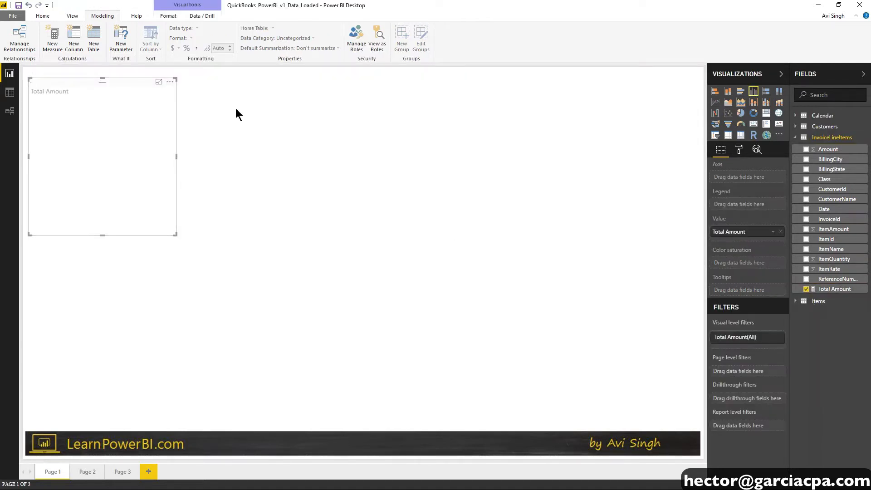
{"action": "left_click_drag", "start_coordinate": [139, 85], "coordinate": [367, 106]}
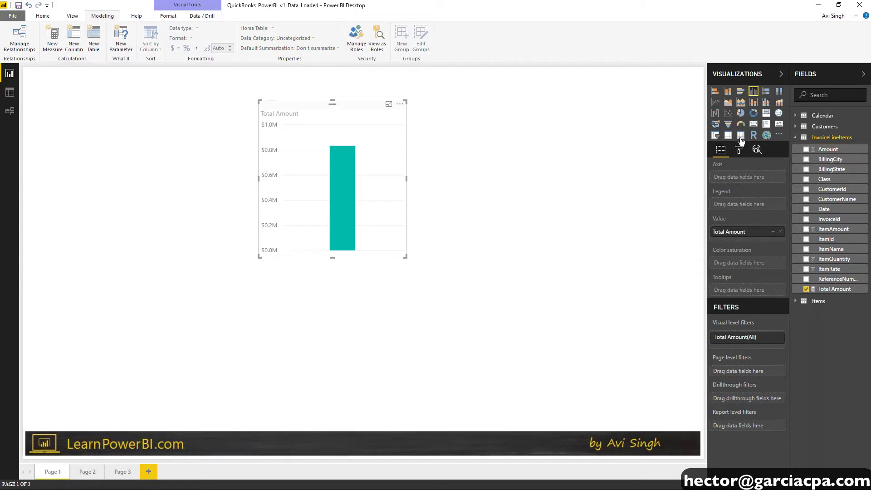
{"action": "left_click_drag", "start_coordinate": [379, 104], "coordinate": [384, 104]}
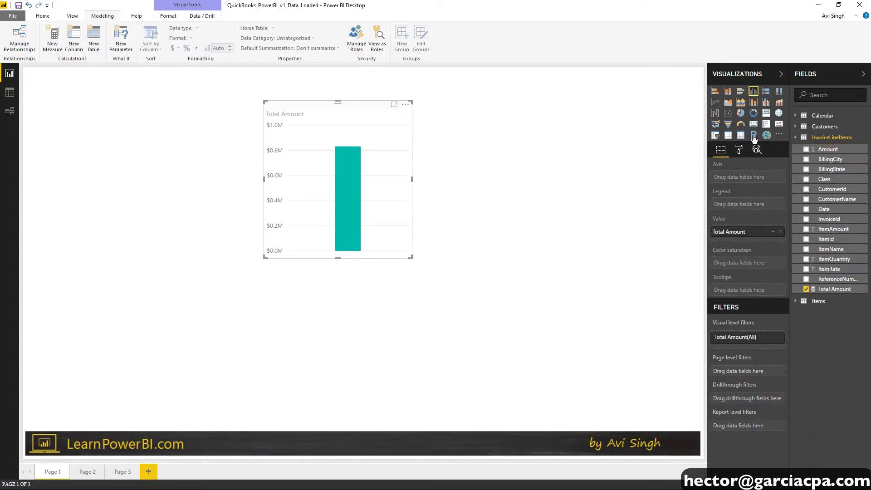
{"action": "left_click", "coordinate": [766, 124]}
{"action": "left_click_drag", "start_coordinate": [372, 110], "coordinate": [352, 107]}
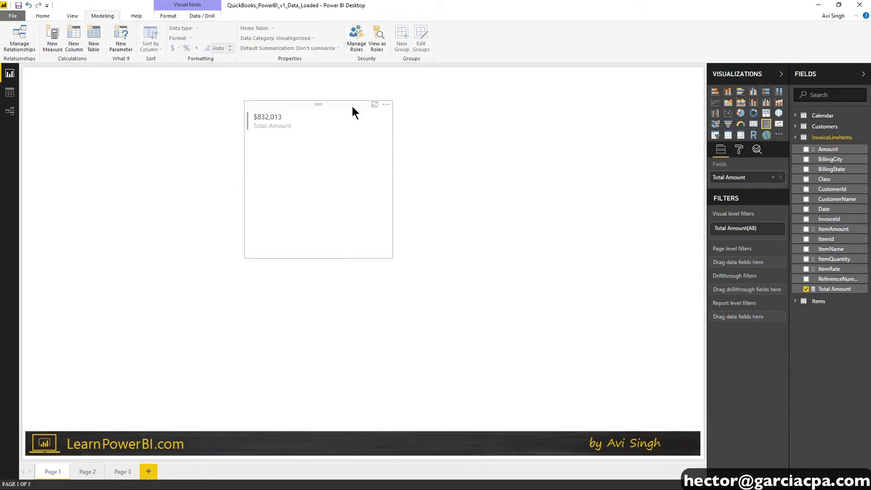
- Set the text size of the card's category labels to 14
{"action": "left_click", "coordinate": [738, 150]}
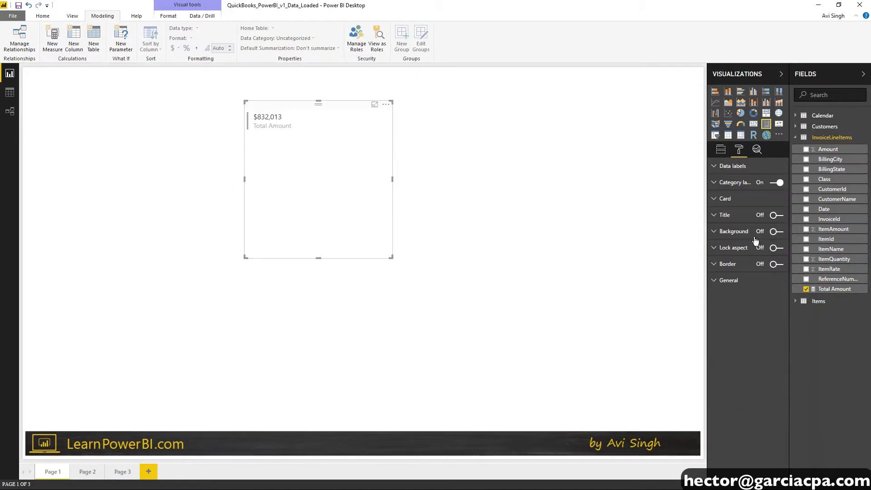
{"action": "left_click", "coordinate": [728, 200]}
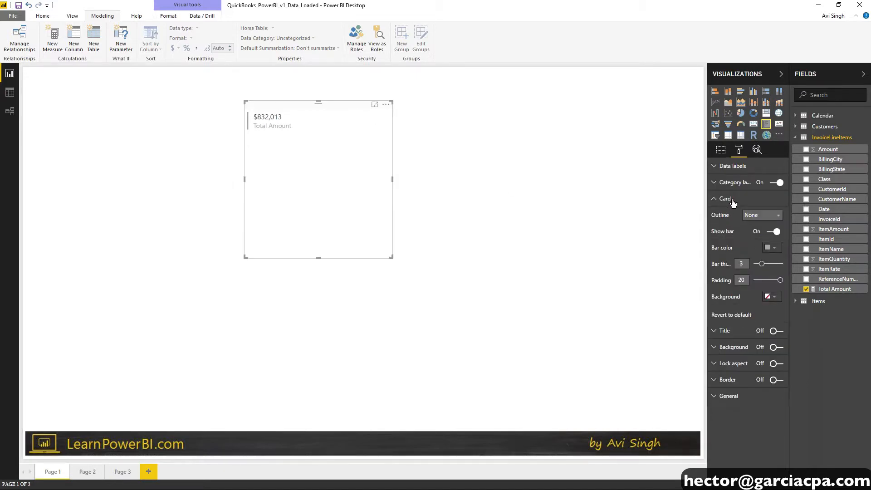
{"action": "left_click", "coordinate": [727, 200]}
{"action": "left_click", "coordinate": [732, 182]}
{"action": "left_click", "coordinate": [740, 215]}
{"action": "type", "text": "14"}
- Set the card's data label text size to 14 and resize the card to a wider, much shorter rectangle
{"action": "left_click", "coordinate": [738, 168]}
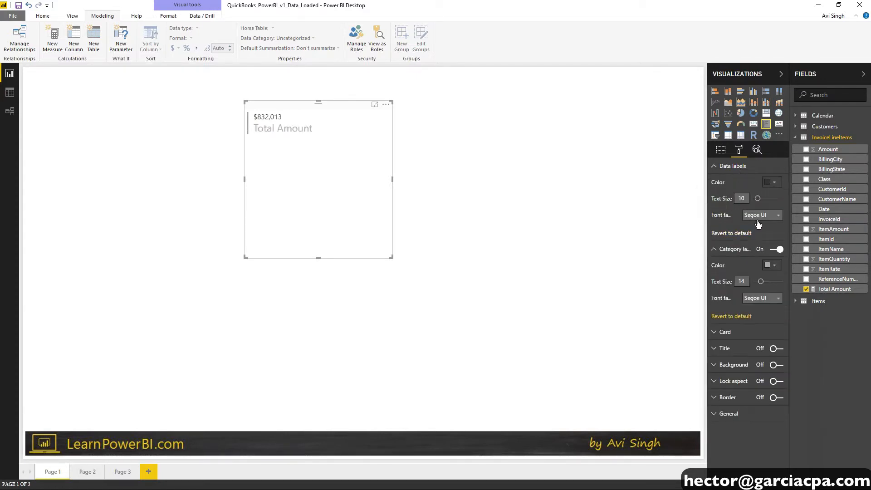
{"action": "left_click", "coordinate": [741, 198]}
{"action": "type", "text": "14"}
{"action": "left_click_drag", "start_coordinate": [352, 110], "coordinate": [344, 113]}
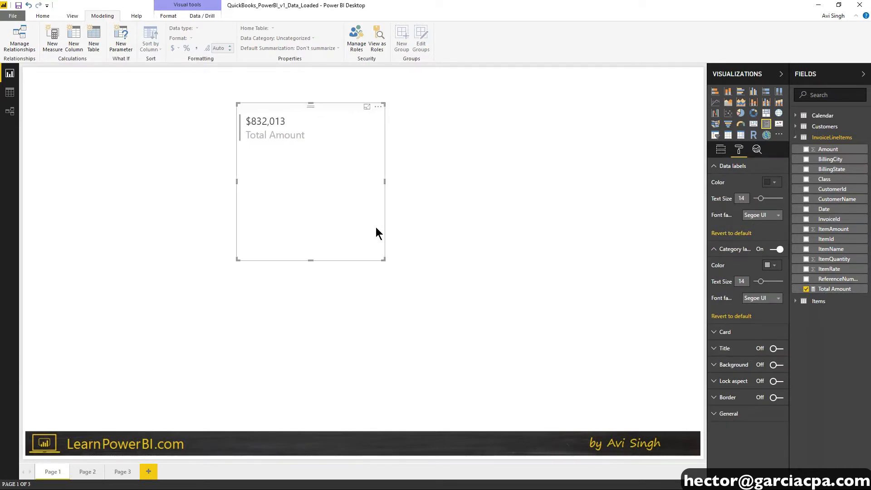
{"action": "left_click_drag", "start_coordinate": [385, 259], "coordinate": [413, 157]}
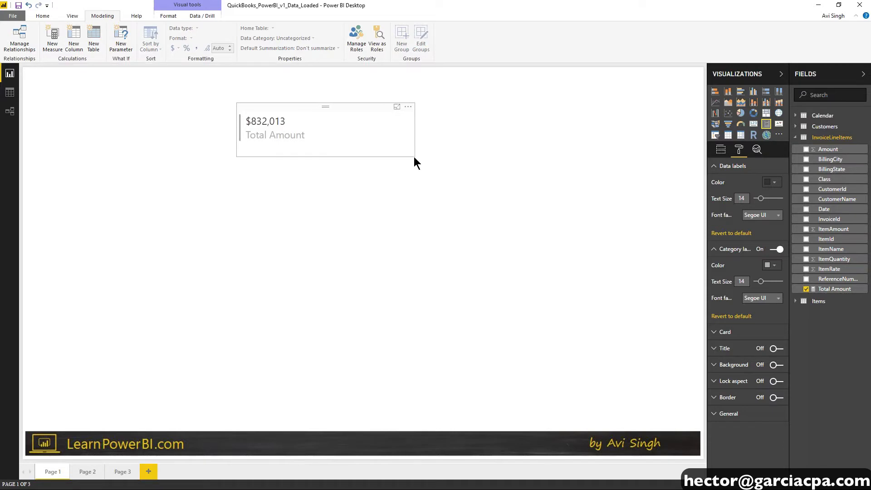
- Highlight the ItemAmount column of InvoiceLineItems in the Data view, examine its values and return to the report page
{"action": "left_click", "coordinate": [10, 93]}
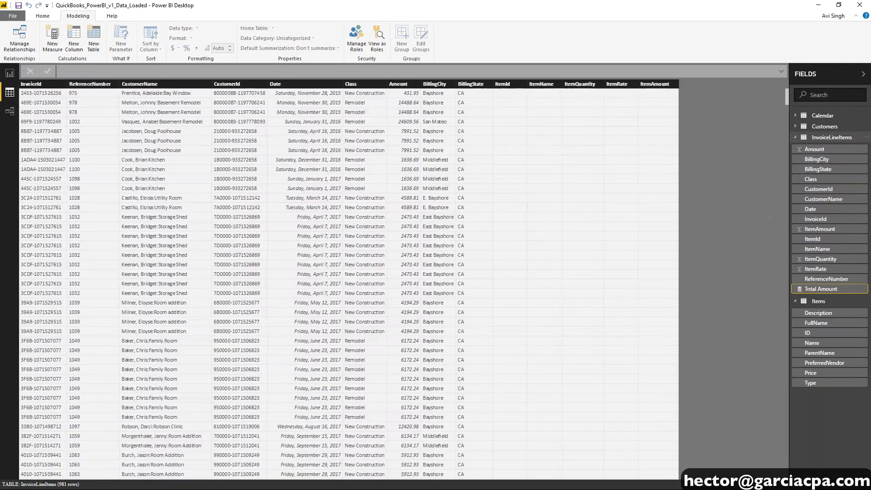
{"action": "left_click", "coordinate": [823, 230]}
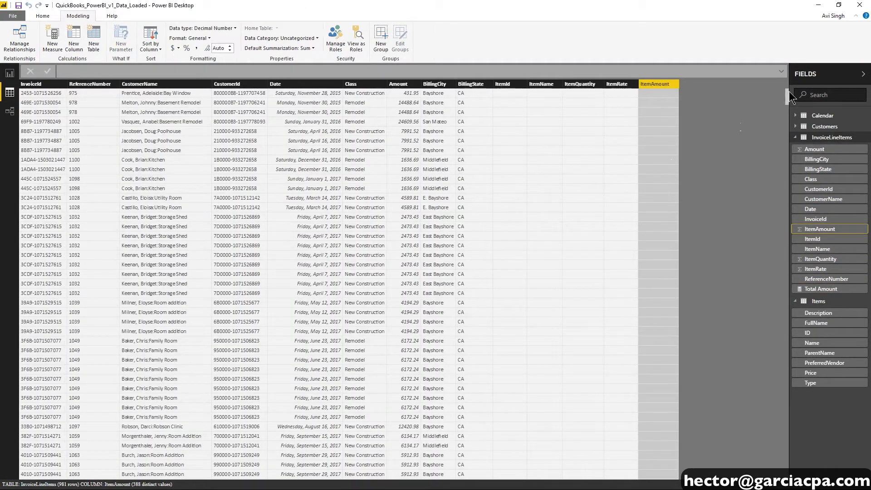
{"action": "left_click_drag", "start_coordinate": [787, 95], "coordinate": [787, 225]}
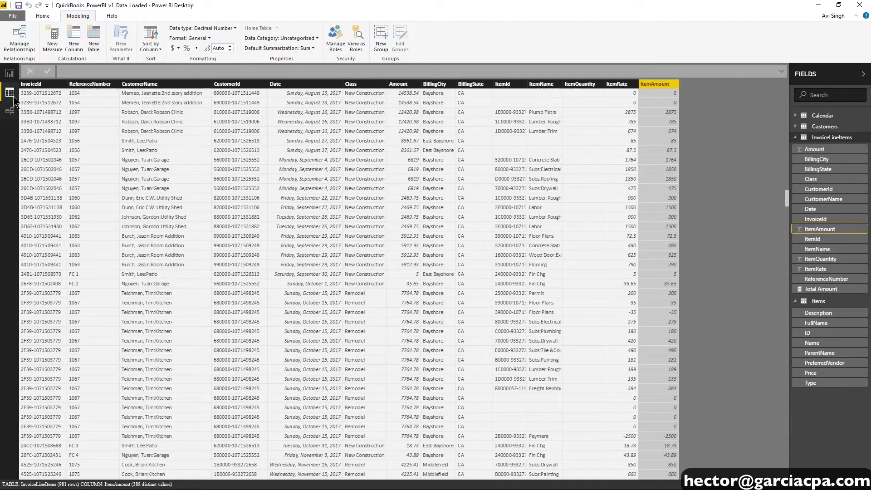
{"action": "left_click", "coordinate": [9, 73]}
- Create a measure Total Quantity = SUM(InvoiceLineItems[ItemQuantity])
{"action": "left_click_drag", "start_coordinate": [354, 108], "coordinate": [338, 116]}
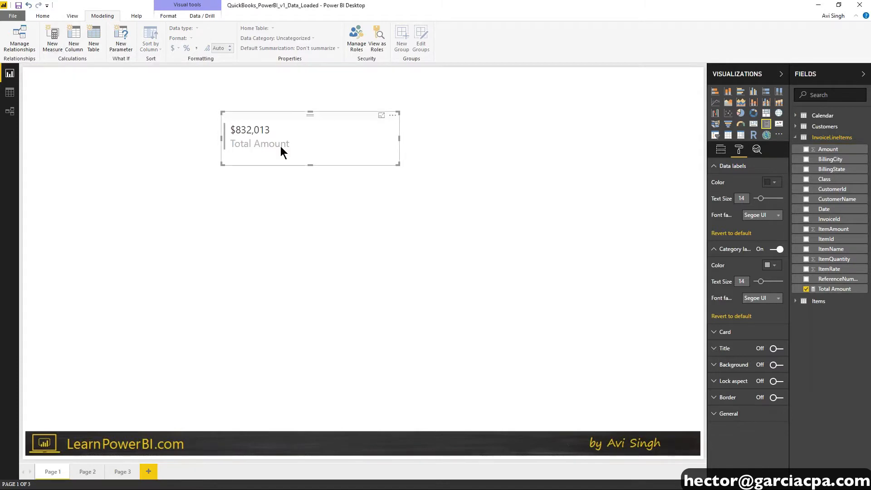
{"action": "left_click", "coordinate": [51, 39]}
{"action": "key", "text": "alt+Tab"}
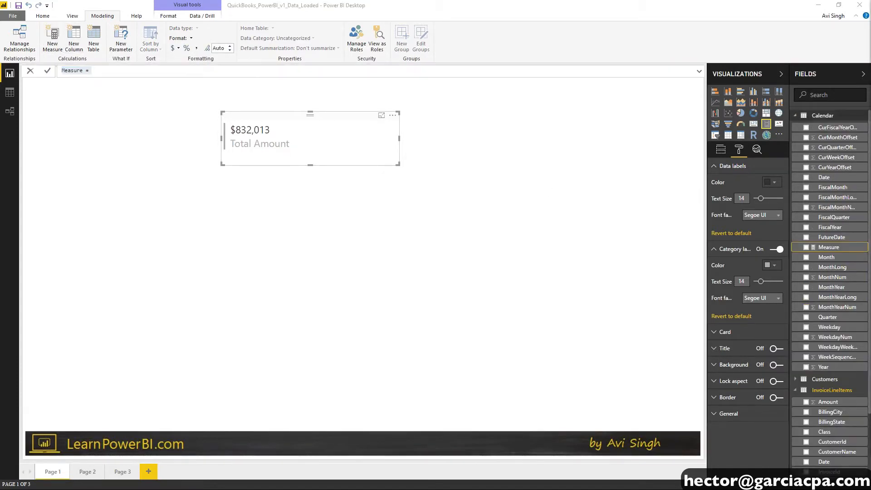
{"action": "left_click", "coordinate": [156, 71]}
{"action": "key", "text": "ctrl+a"}
{"action": "key", "text": "BackSpace"}
{"action": "type", "text": "Total Quantity ="}
{"action": "type", "text": "SUM(InvoiceLineItems[ItemQuantity])"}
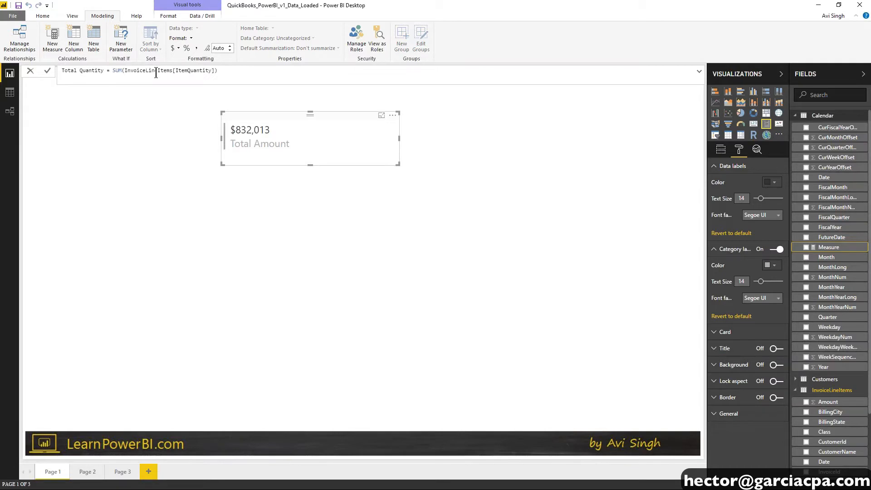
{"action": "key", "text": "BackSpace"}
{"action": "key", "text": "Return"}
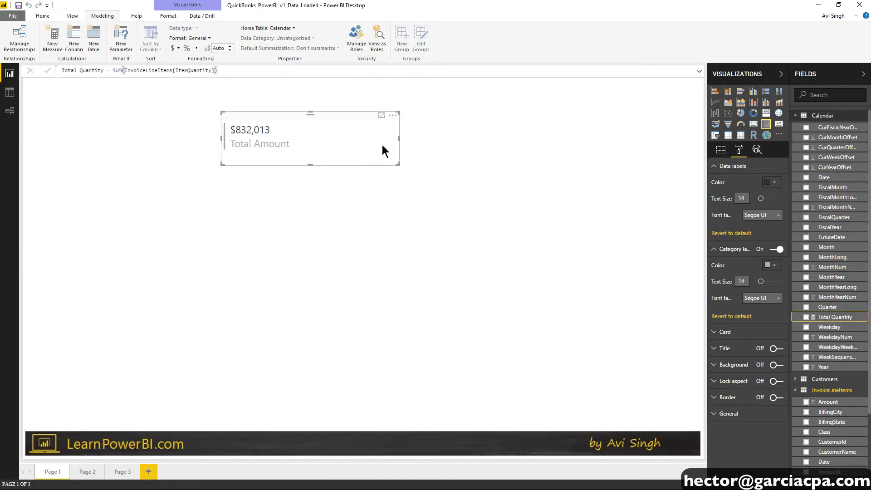
- Add the Total Quantity measure to the multi-row card and set its home table to InvoiceLineItems
{"action": "left_click", "coordinate": [806, 317]}
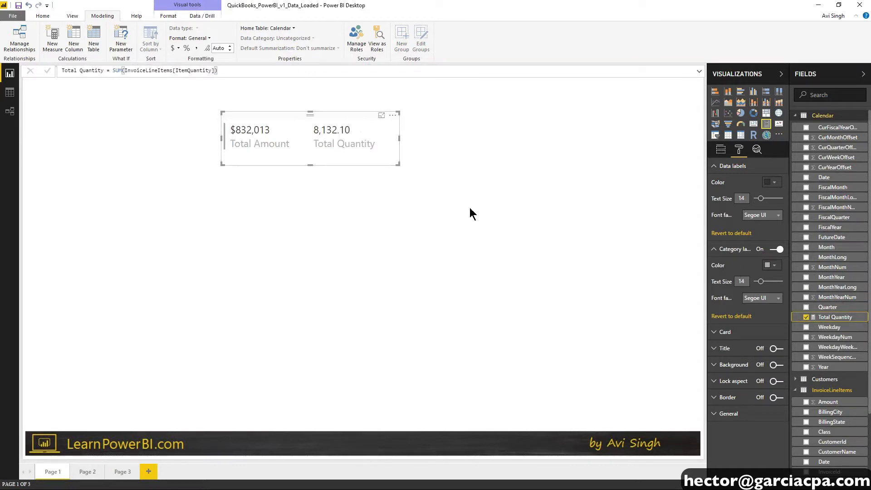
{"action": "left_click", "coordinate": [280, 30]}
{"action": "left_click", "coordinate": [274, 61]}
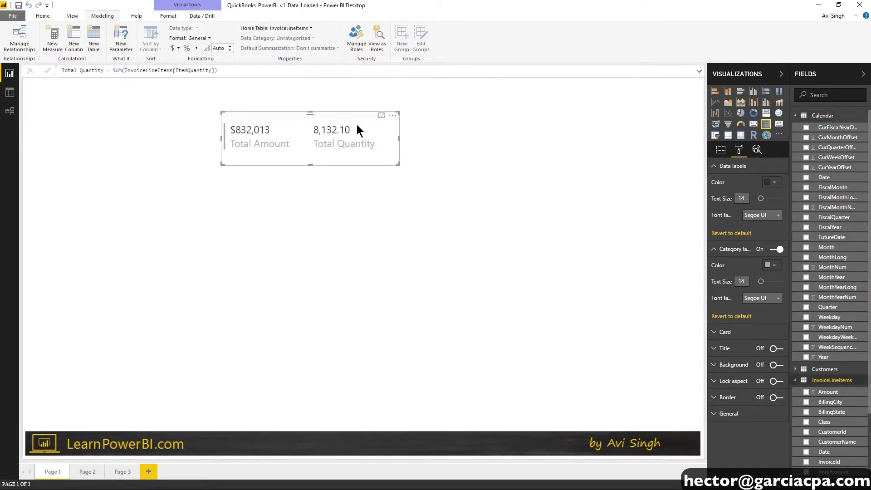
- Shift the card slightly left and format Total Quantity as a decimal number with a thousands separator and no decimal places
{"action": "left_click_drag", "start_coordinate": [352, 119], "coordinate": [337, 121]}
{"action": "left_click", "coordinate": [205, 39]}
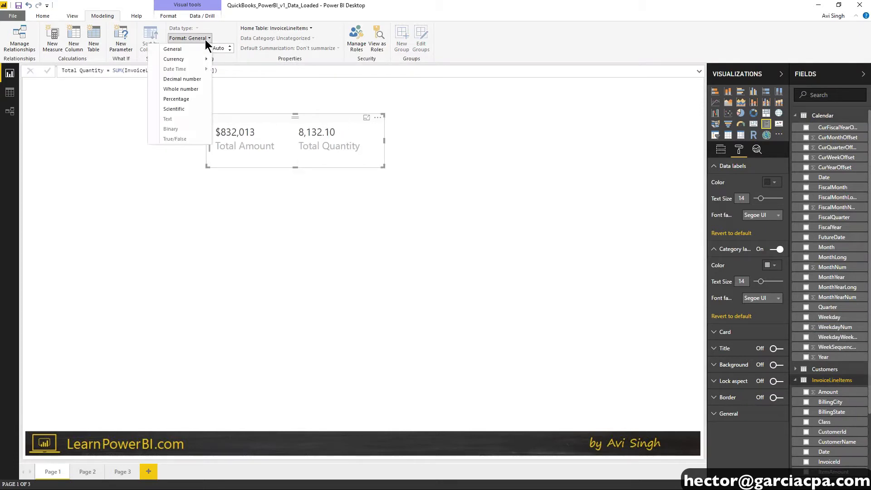
{"action": "left_click", "coordinate": [181, 89]}
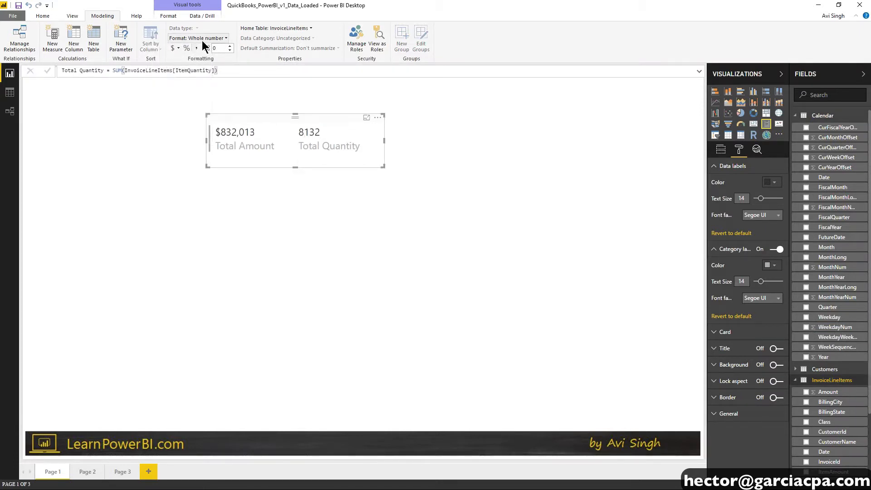
{"action": "left_click", "coordinate": [198, 38]}
{"action": "left_click", "coordinate": [198, 80]}
{"action": "left_click", "coordinate": [196, 49]}
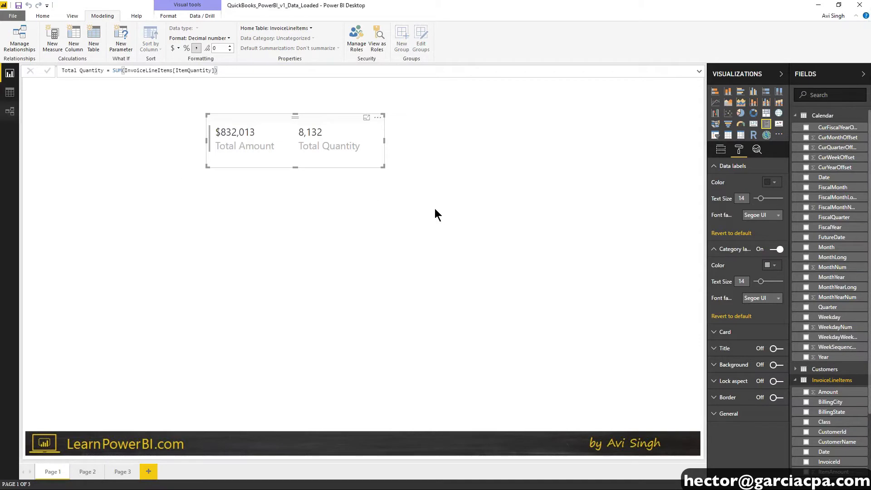
- Highlight the ReferenceNumber column of InvoiceLineItems in the Data view, examine its values and return to the report page
{"action": "left_click", "coordinate": [10, 92]}
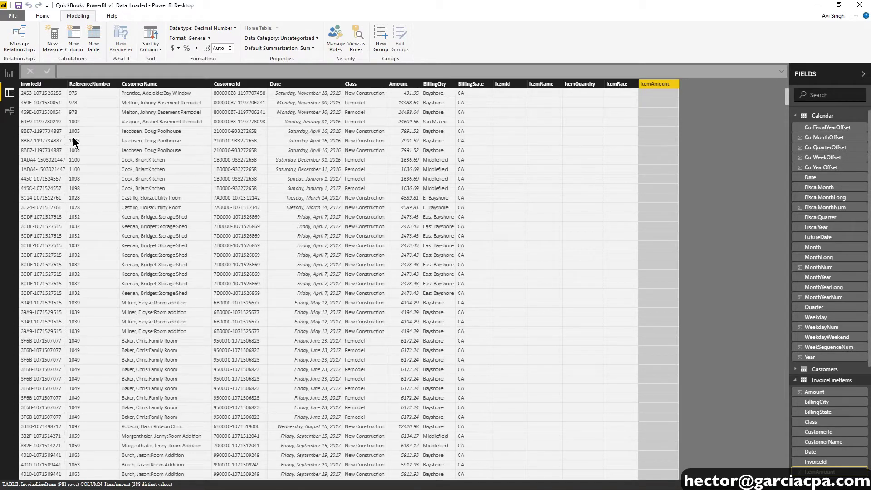
{"action": "left_click", "coordinate": [87, 132]}
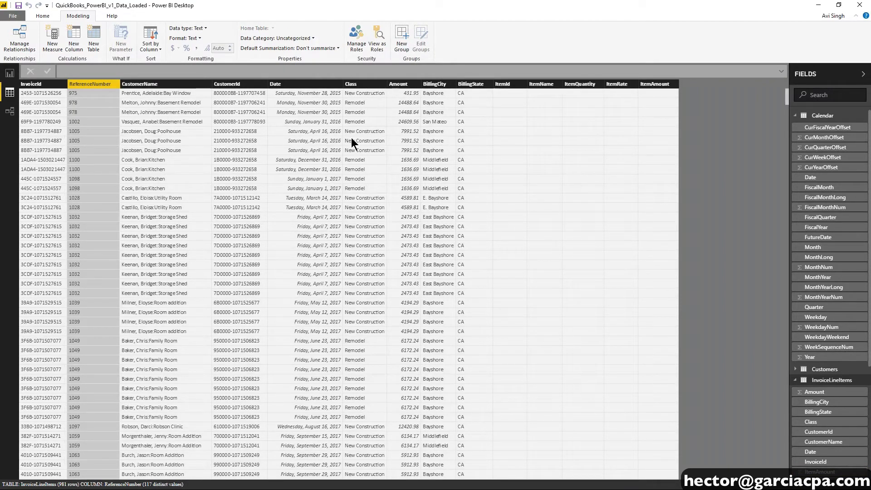
{"action": "left_click", "coordinate": [9, 73]}
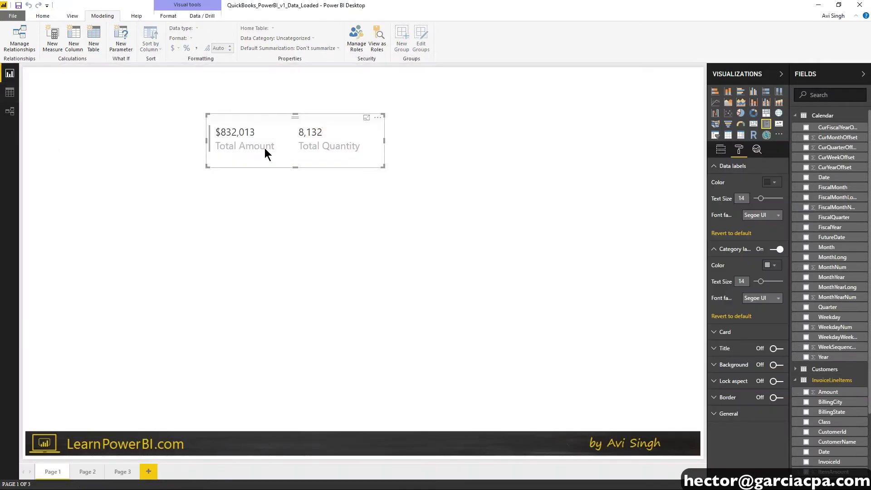
- Move the card a little left and down on the page and display the formula of the Total Amount measure
{"action": "left_click_drag", "start_coordinate": [329, 119], "coordinate": [300, 134]}
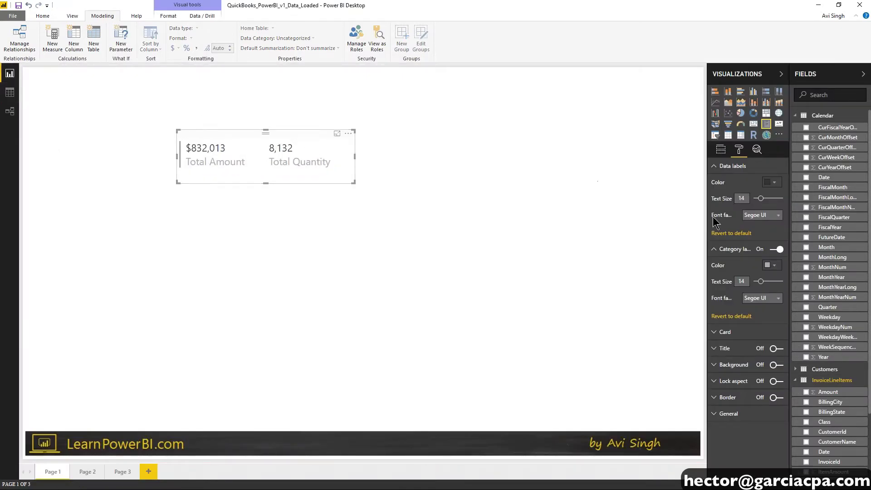
{"action": "scroll", "coordinate": [837, 318], "scroll_direction": "down", "scroll_amount": 4}
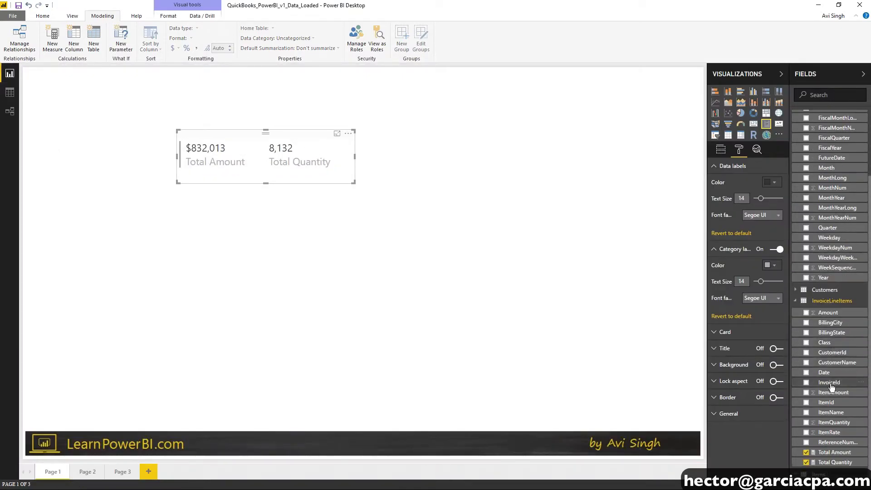
{"action": "left_click", "coordinate": [832, 451]}
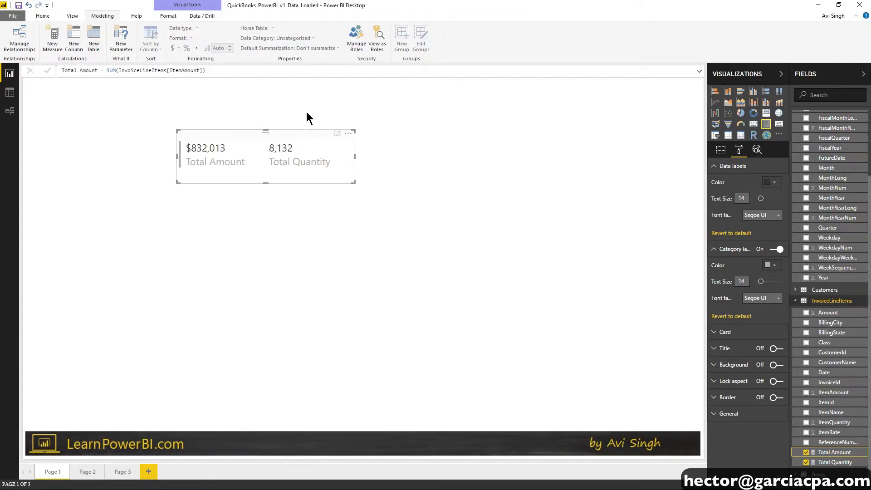
{"action": "left_click", "coordinate": [301, 131]}
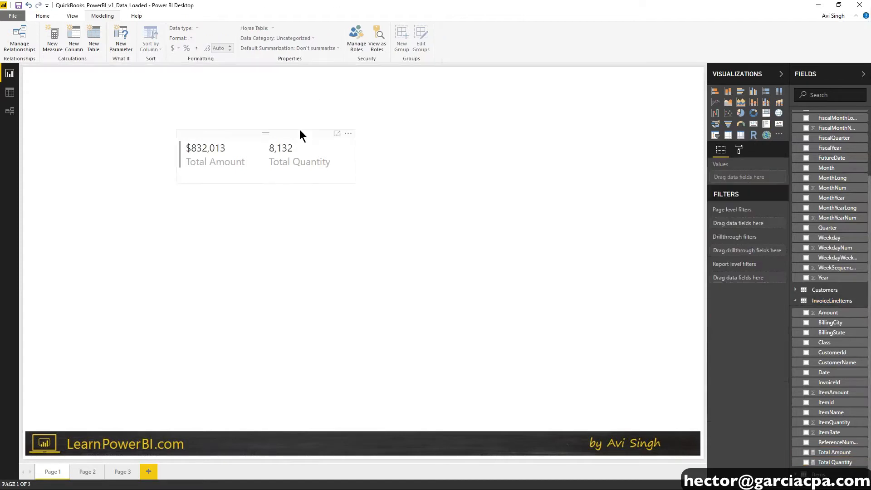
- Enter a new measure Total Invoices = DISTINCTCOUNT(InvoiceLineItems[ReferenceNumber])
{"action": "left_click", "coordinate": [50, 44]}
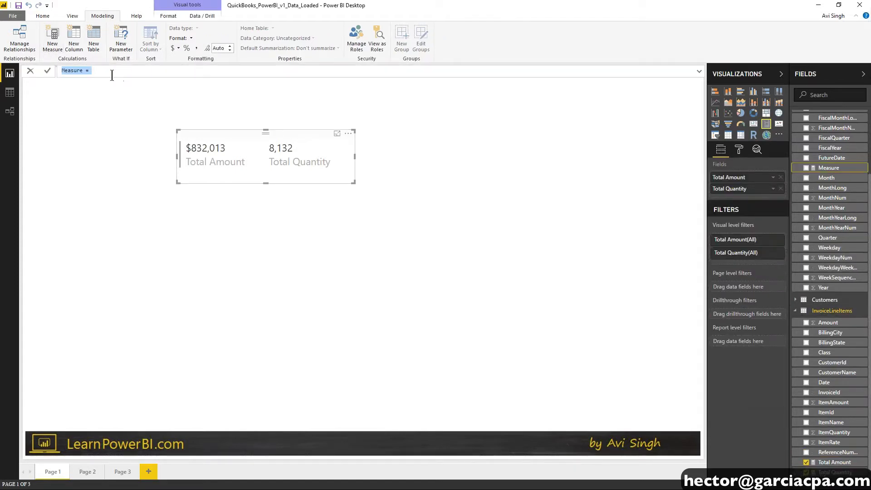
{"action": "type", "text": "Total Invoices ="}
{"action": "type", "text": "DISTINCTCOUNT(InvoiceLineItems[ReferenceNumber])"}
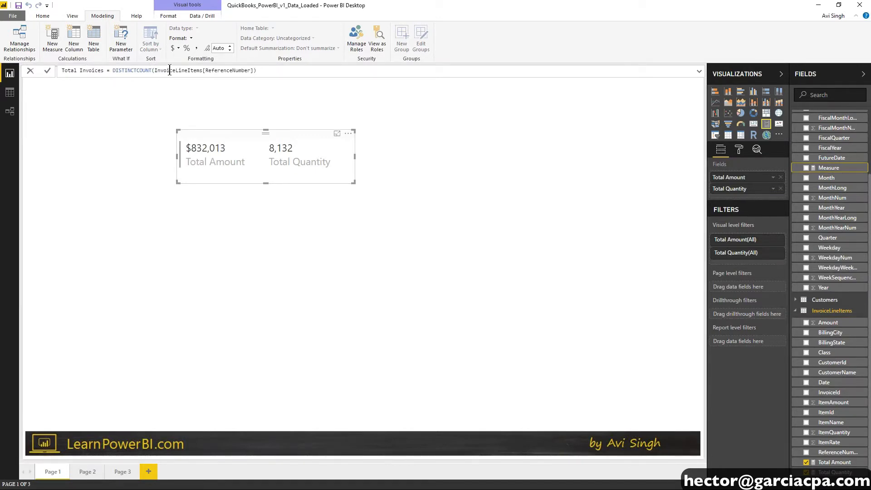
{"action": "double_click", "coordinate": [241, 72]}
{"action": "left_click", "coordinate": [268, 72]}
- Format the Total Invoices measure as a whole number with a thousands separator
{"action": "left_click", "coordinate": [187, 39]}
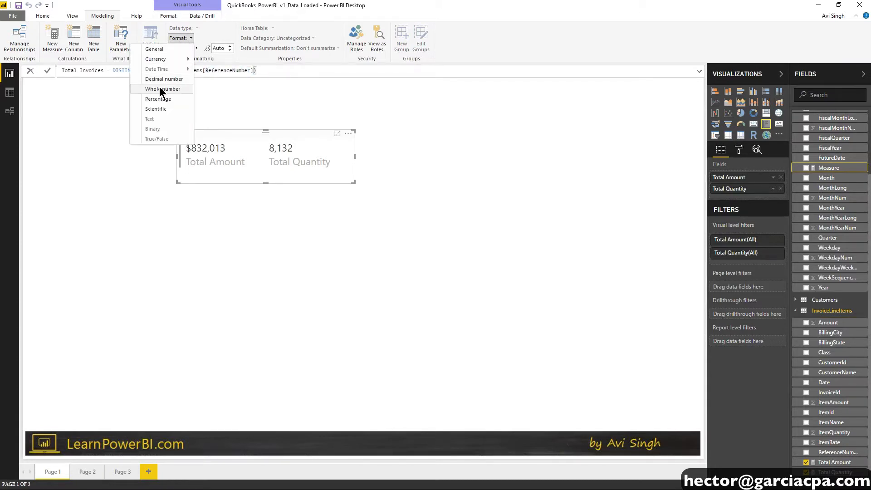
{"action": "left_click", "coordinate": [159, 86]}
{"action": "left_click", "coordinate": [196, 47]}
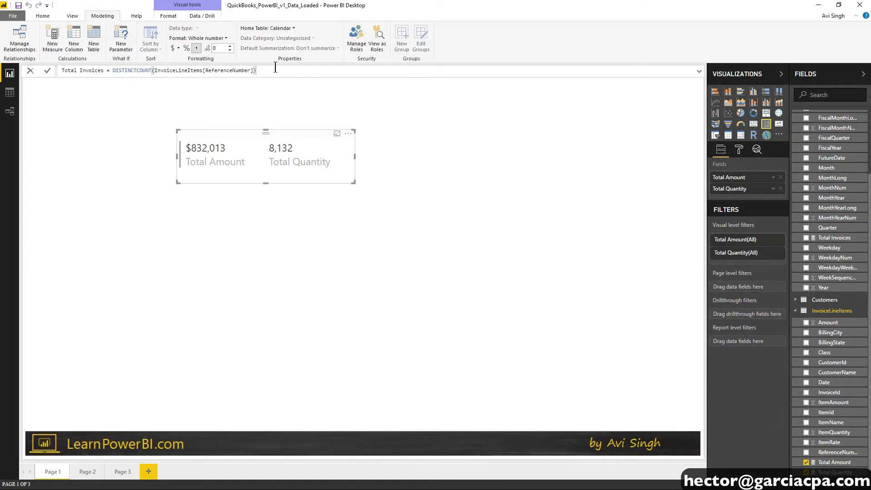
{"action": "key", "text": "Return"}
- Re-enter InvoiceLineItems[ReferenceNumber] as the DISTINCTCOUNT argument of Total Invoices using the suggested column, and commit the formula
{"action": "left_click", "coordinate": [226, 71]}
{"action": "left_click", "coordinate": [255, 70]}
{"action": "type", "text": ")"}
{"action": "key", "text": "Left"}
{"action": "key", "text": "ctrl+shift+Left"}
{"action": "key", "text": "ctrl+shift+Left"}
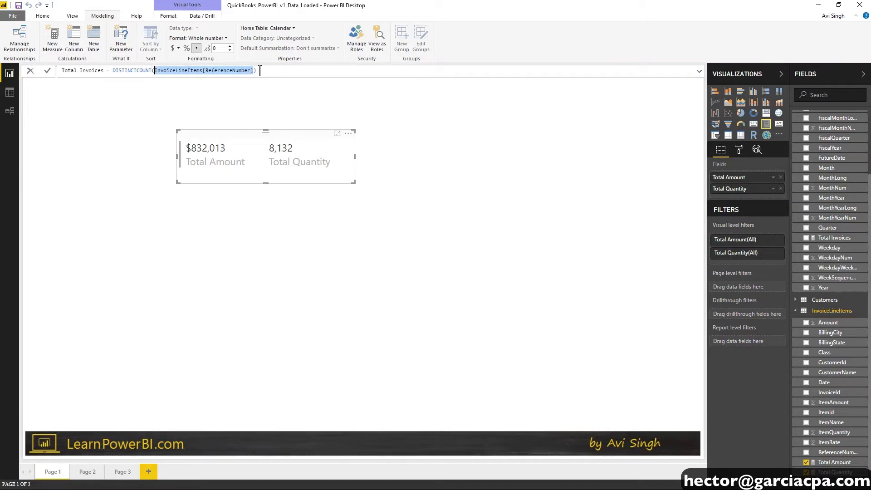
{"action": "type", "text": "Refe"}
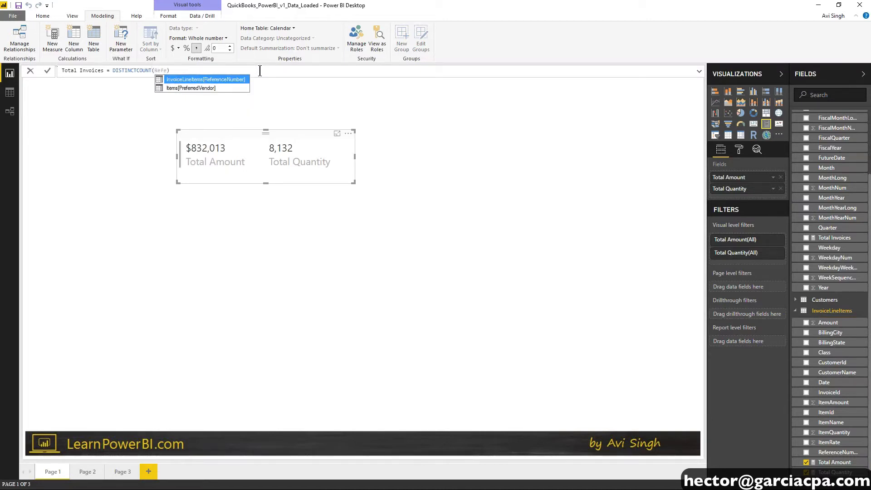
{"action": "key", "text": "Tab"}
{"action": "key", "text": "Return"}
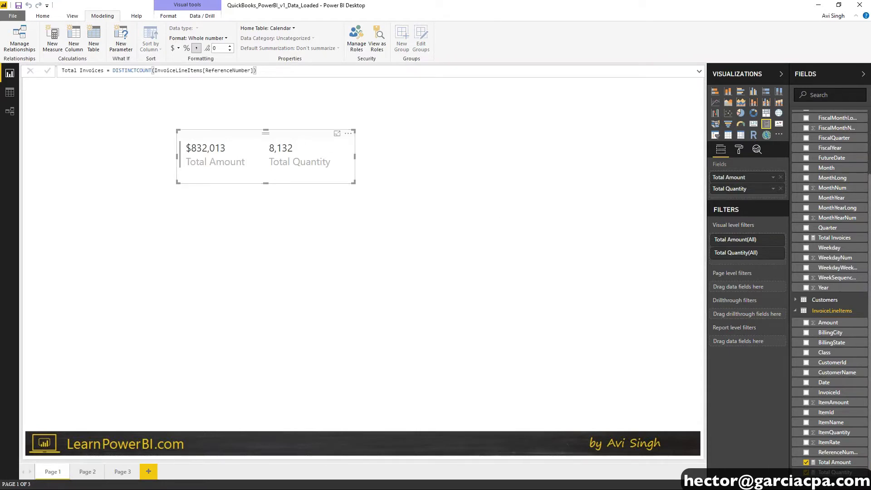
- Set the home table of the Total Invoices measure to InvoiceLineItems
{"action": "scroll", "coordinate": [842, 253], "scroll_direction": "down", "scroll_amount": 1}
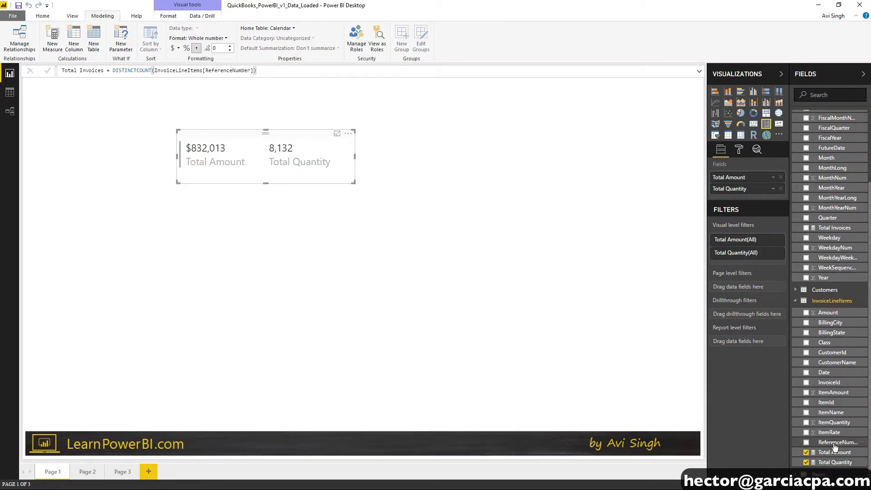
{"action": "scroll", "coordinate": [845, 215], "scroll_direction": "up", "scroll_amount": 3}
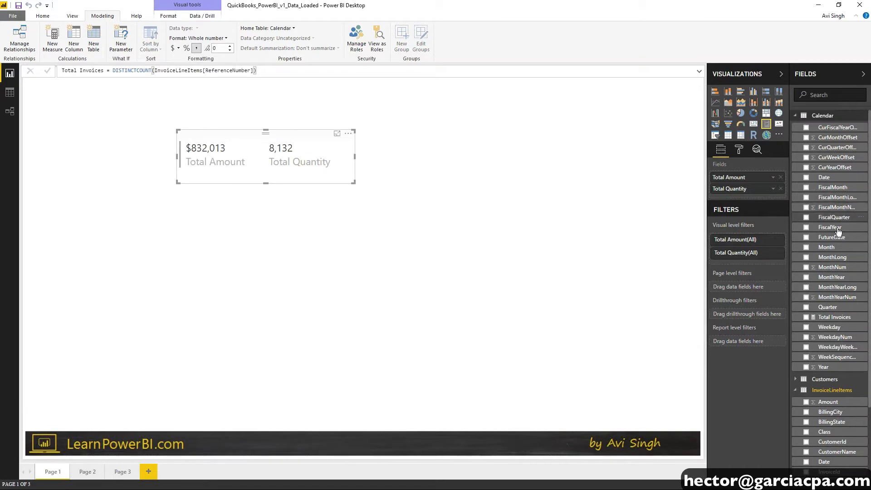
{"action": "left_click", "coordinate": [821, 318]}
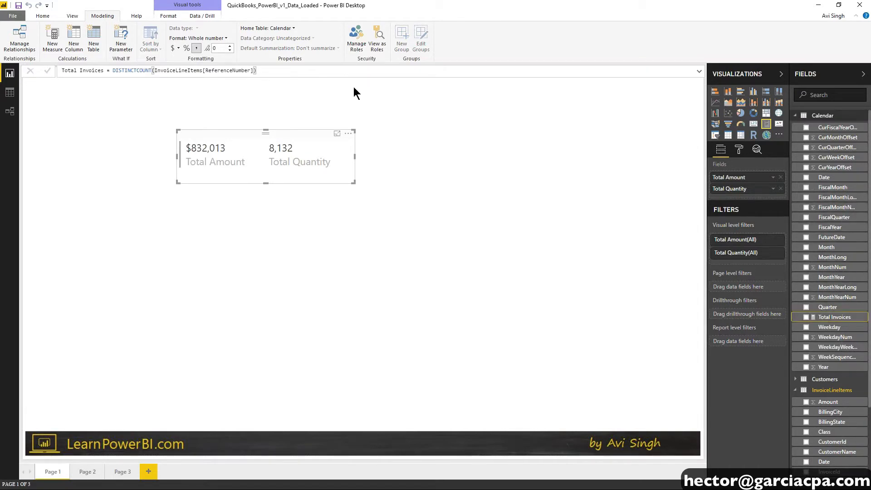
{"action": "left_click", "coordinate": [272, 28]}
{"action": "left_click", "coordinate": [271, 61]}
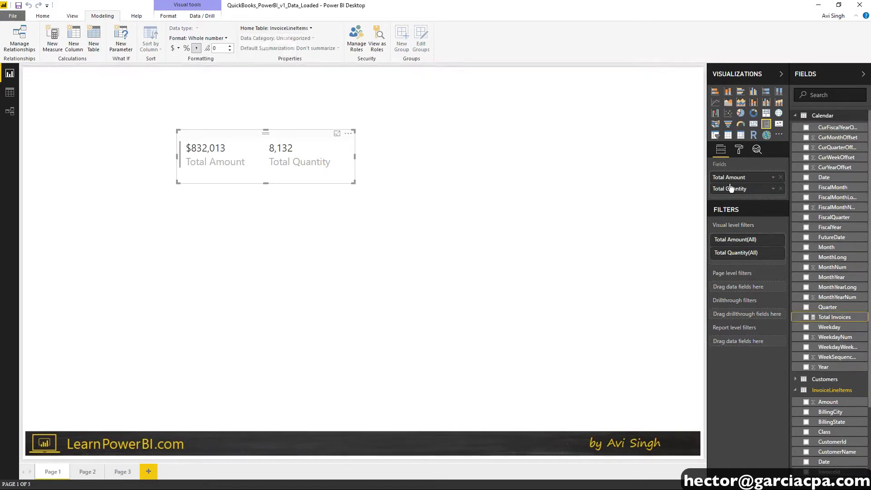
- Add Total Invoices to the multi-row card, widen the card to fit three values in one row and move it left
{"action": "scroll", "coordinate": [816, 385], "scroll_direction": "down", "scroll_amount": 3}
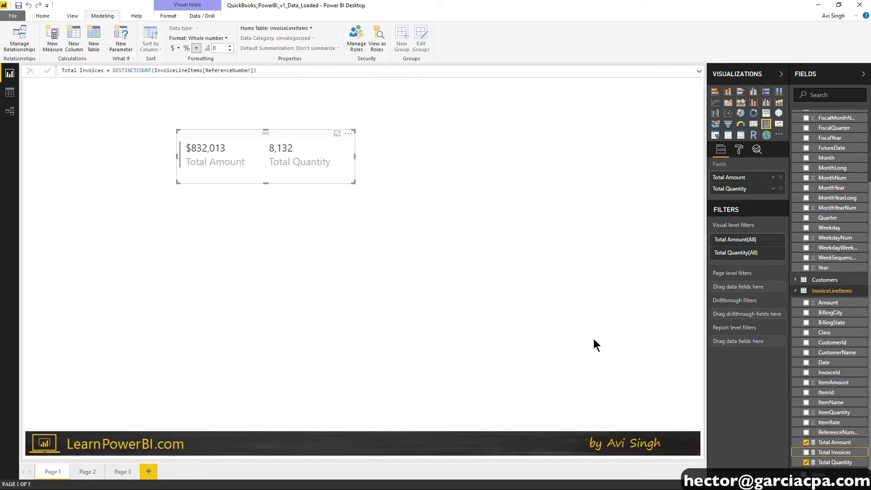
{"action": "left_click", "coordinate": [806, 452]}
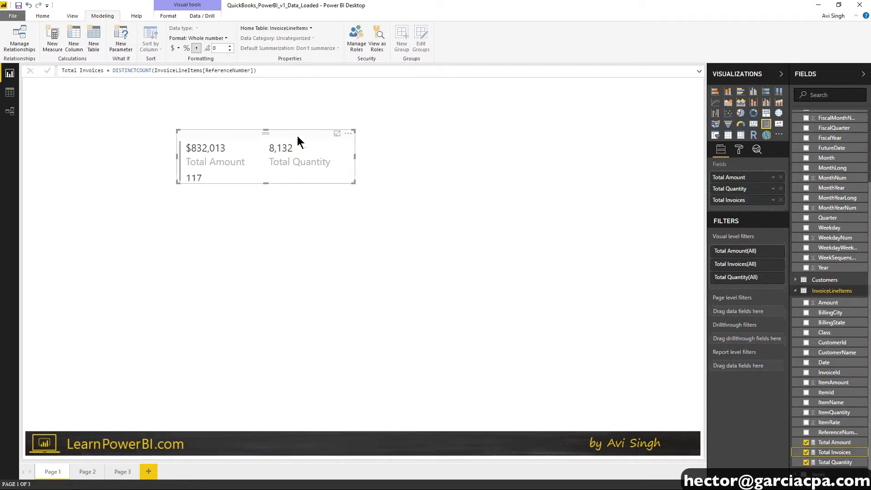
{"action": "left_click_drag", "start_coordinate": [353, 182], "coordinate": [526, 192]}
{"action": "left_click_drag", "start_coordinate": [456, 136], "coordinate": [376, 141]}
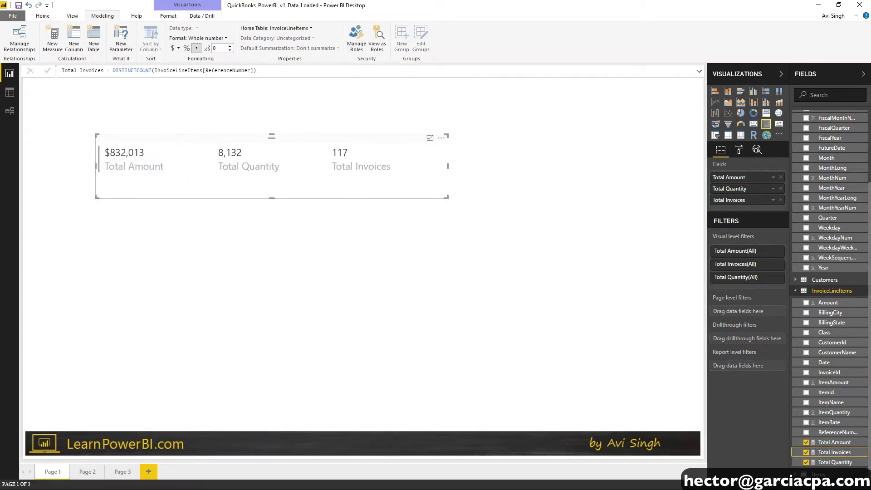
- Enter a new measure Unique Customers = DISTINCTCOUNT(InvoiceLineItems[CustomerId])
{"action": "key", "text": "alt+Tab"}
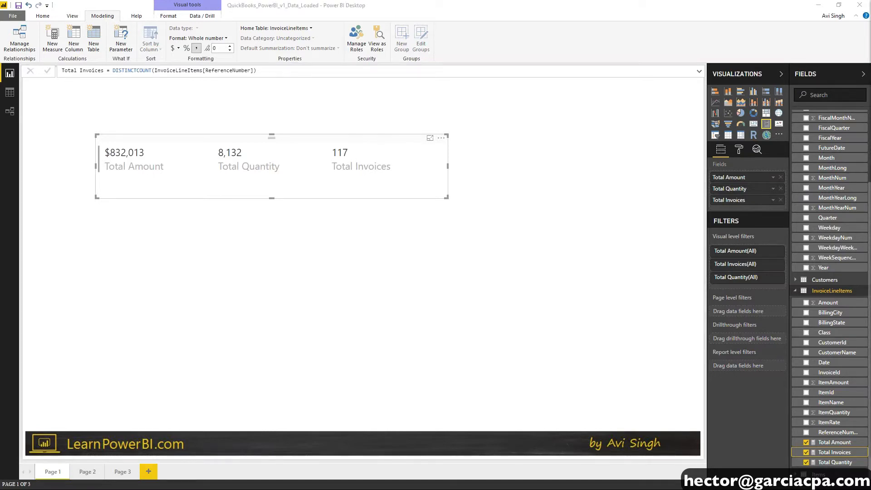
{"action": "left_click", "coordinate": [248, 134]}
{"action": "left_click", "coordinate": [50, 44]}
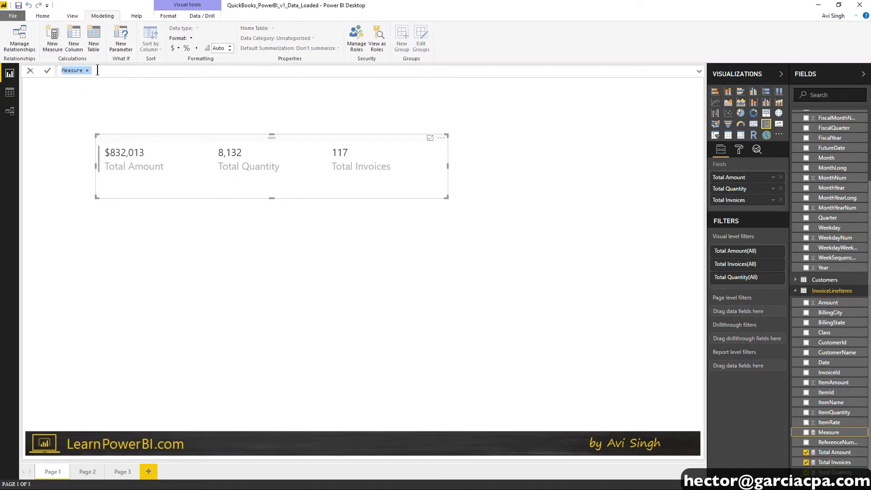
{"action": "type", "text": "Unique Customers ="}
{"action": "type", "text": "DISTINCTCOUNT(InvoiceLineItems[CustomerId])"}
{"action": "key", "text": "BackSpace"}
{"action": "left_click", "coordinate": [212, 71]}
{"action": "left_click_drag", "start_coordinate": [210, 70], "coordinate": [242, 70]}
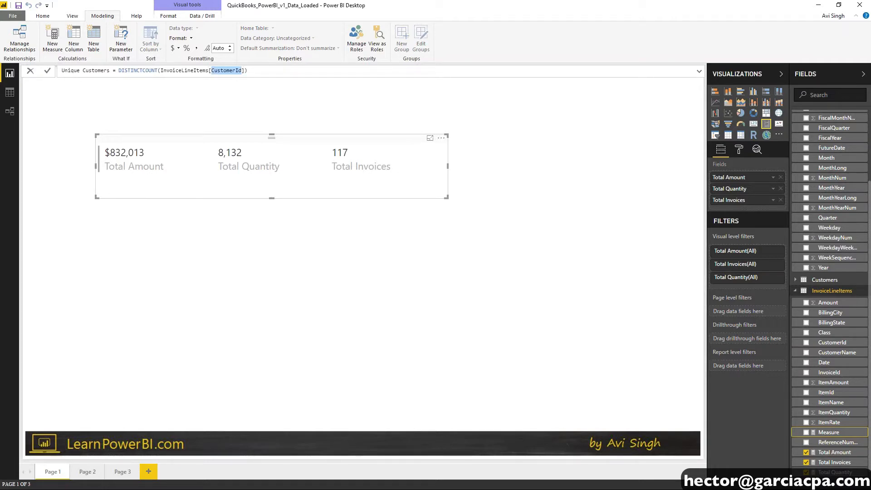
{"action": "left_click", "coordinate": [250, 70]}
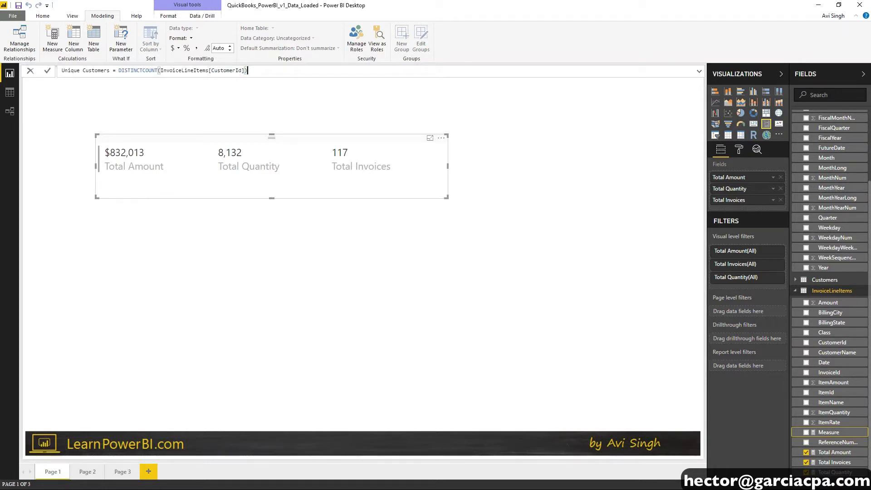
- Format the Unique Customers measure as a whole number with a thousands separator
{"action": "left_click", "coordinate": [189, 38]}
{"action": "left_click", "coordinate": [162, 89]}
{"action": "left_click", "coordinate": [197, 48]}
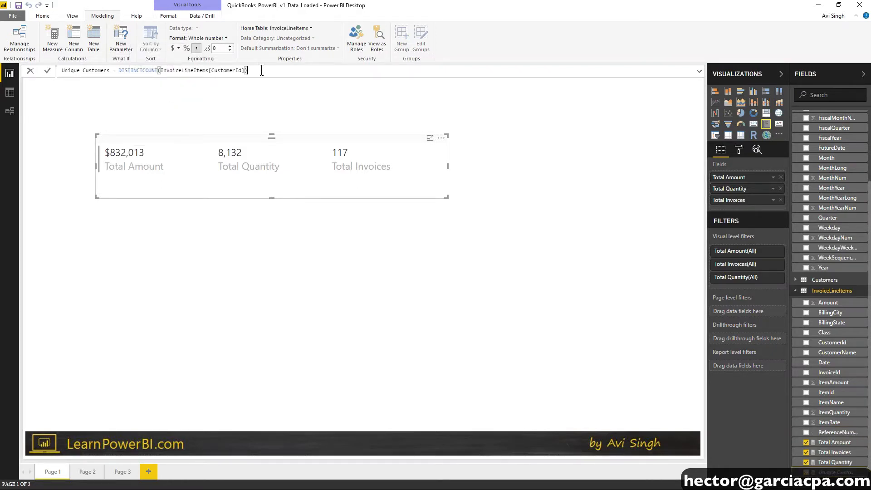
- Clear the expression of the Unique Customers measure and restart it with the DISTINCTCOUNT function
{"action": "key", "text": "Left"}
{"action": "key", "text": "Right"}
{"action": "key", "text": "ctrl+shift+Left"}
{"action": "key", "text": "ctrl+shift+Left"}
{"action": "key", "text": "ctrl+shift+Left"}
{"action": "key", "text": "ctrl+shift+Left"}
{"action": "key", "text": "ctrl+shift+Left"}
{"action": "key", "text": "ctrl+shift+Left"}
{"action": "key", "text": "ctrl+shift+Left"}
{"action": "key", "text": "ctrl+shift+Left"}
{"action": "key", "text": "ctrl+shift+Right"}
{"action": "key", "text": "ctrl+shift+Right"}
{"action": "key", "text": "ctrl+shift+Right"}
{"action": "key", "text": "ctrl+shift+Left"}
{"action": "key", "text": "BackSpace"}
{"action": "type", "text": "DIS"}
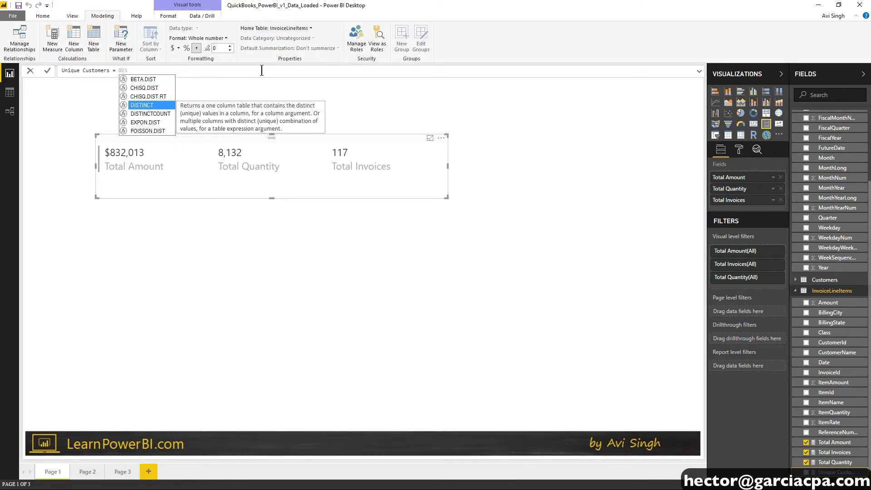
{"action": "key", "text": "Down"}
{"action": "key", "text": "Tab"}
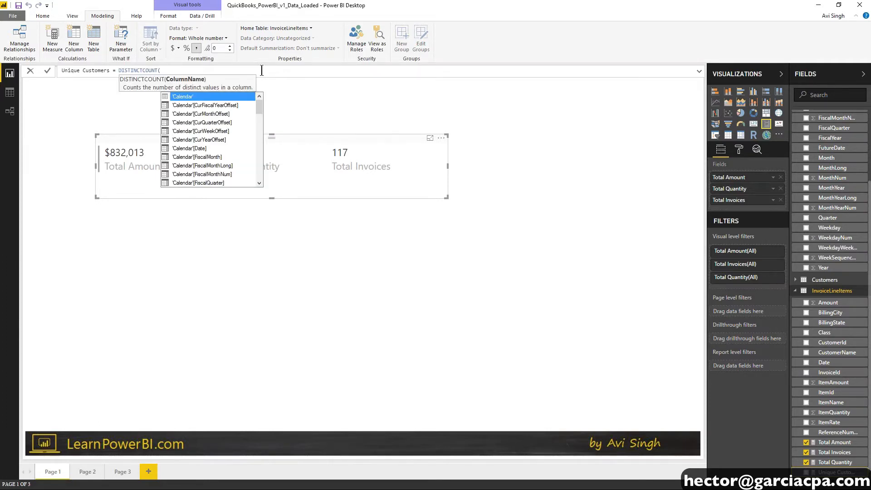
- Complete the Unique Customers formula with InvoiceLineItems[CustomerId] as the DISTINCTCOUNT column and commit it
{"action": "type", "text": "CUstomerId"}
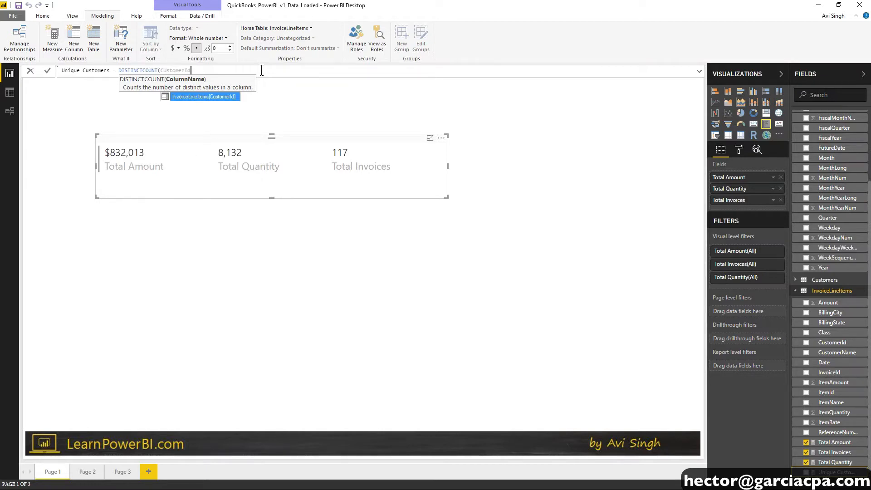
{"action": "key", "text": "ctrl+shift+Left"}
{"action": "type", "text": "Invoi"}
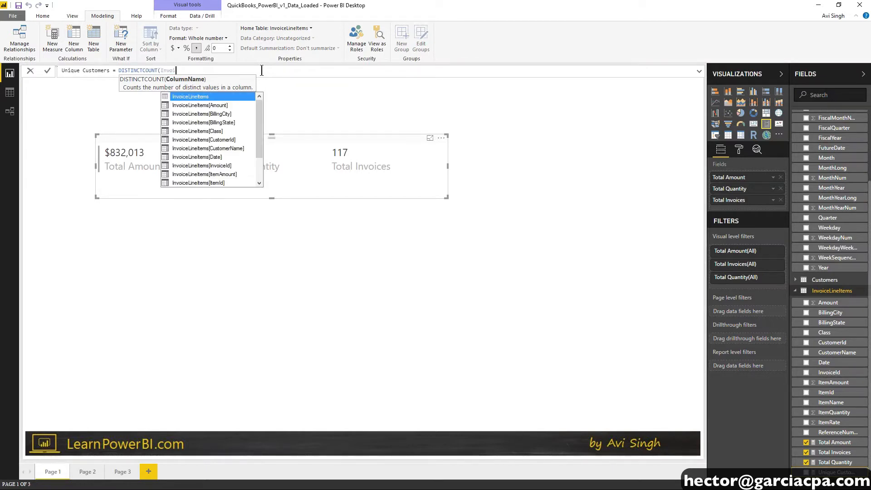
{"action": "key", "text": "Down"}
{"action": "key", "text": "Down"}
{"action": "key", "text": "Down"}
{"action": "key", "text": "Down"}
{"action": "key", "text": "Down"}
{"action": "key", "text": "Down"}
{"action": "key", "text": "Down"}
{"action": "key", "text": "Up"}
{"action": "key", "text": "Up"}
{"action": "key", "text": "Tab"}
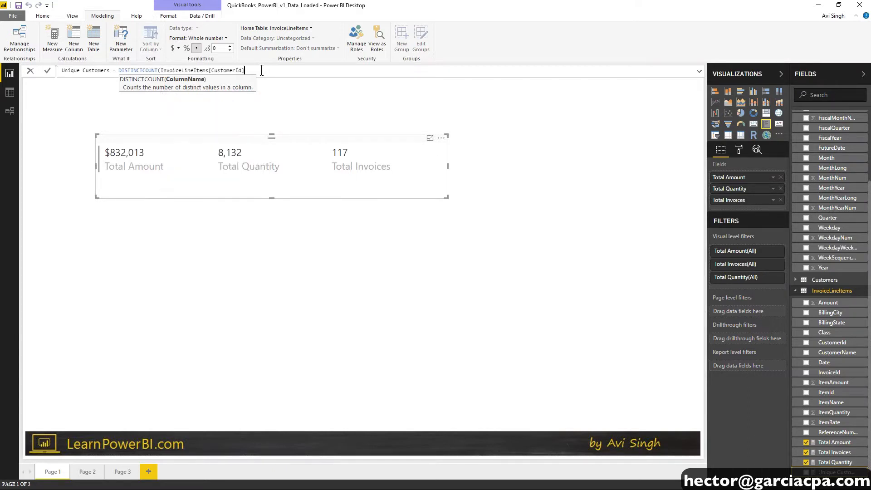
{"action": "type", "text": ")"}
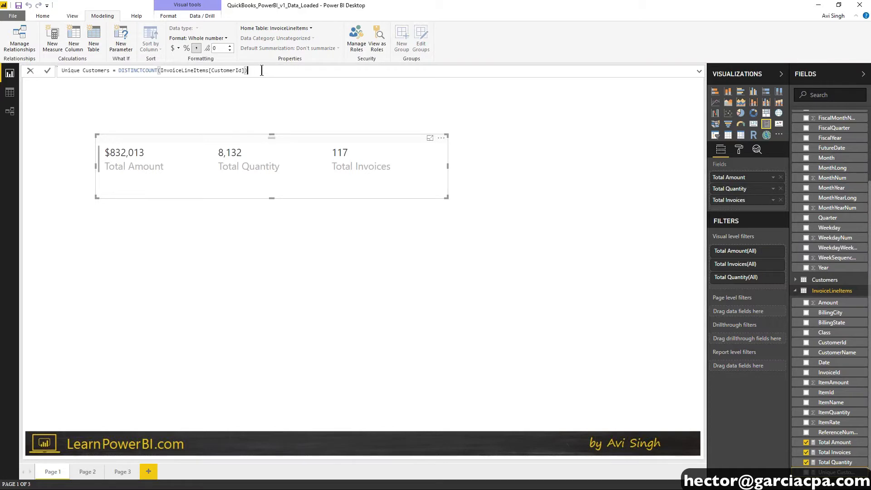
{"action": "key", "text": "Return"}
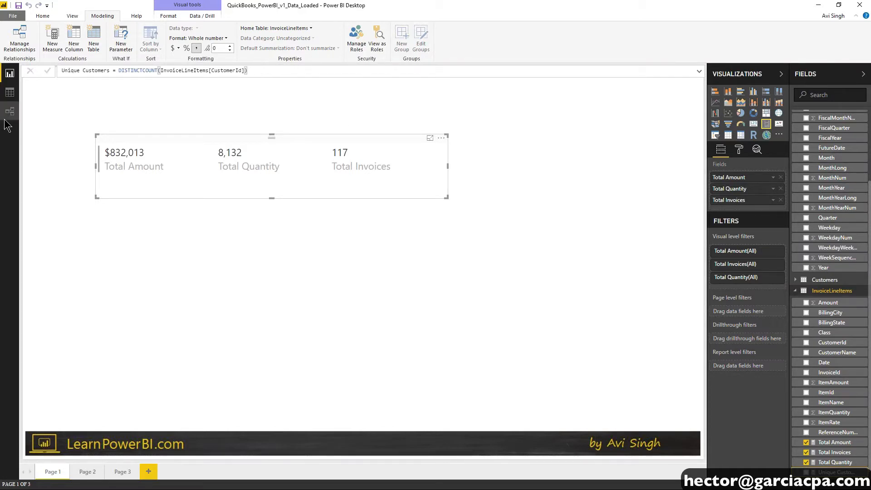
- Switch to the QuickBooks_PowerBI report and select the multi-row card on the 1_Basics page
{"action": "left_click", "coordinate": [192, 102]}
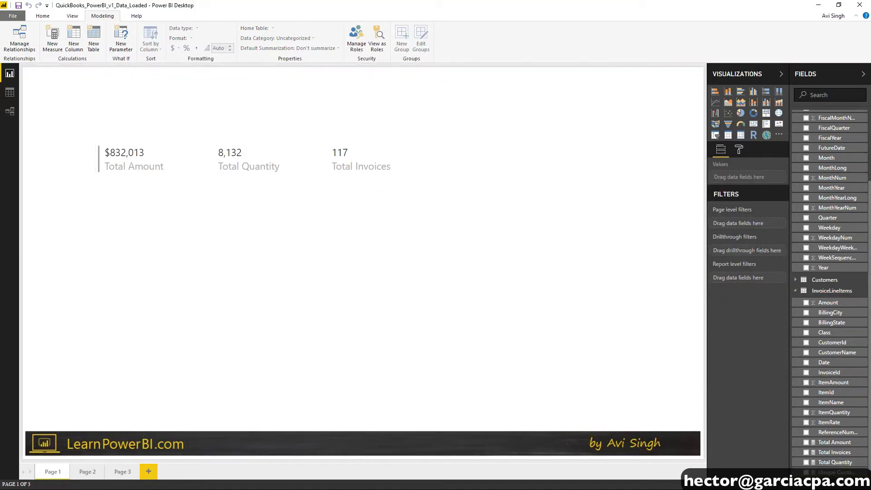
{"action": "key", "text": "alt+Tab"}
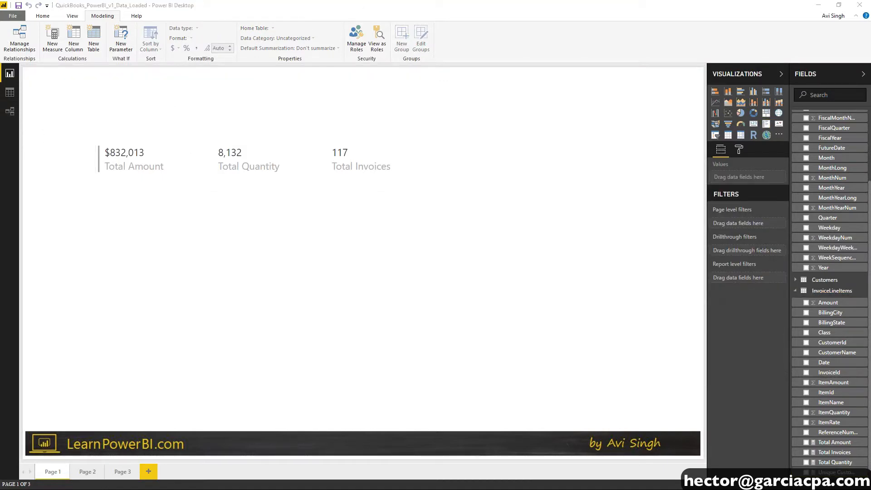
{"action": "left_click_drag", "start_coordinate": [870, 138], "coordinate": [312, 124]}
{"action": "double_click", "coordinate": [312, 124]}
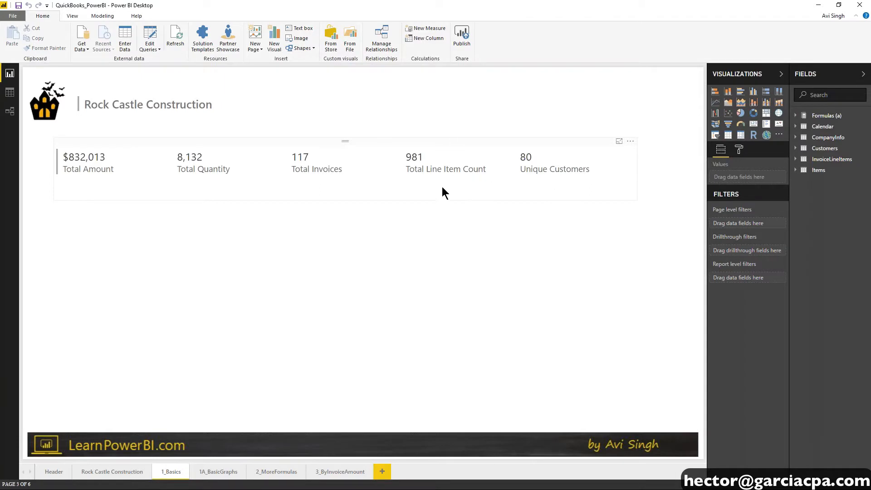
{"action": "left_click", "coordinate": [460, 184]}
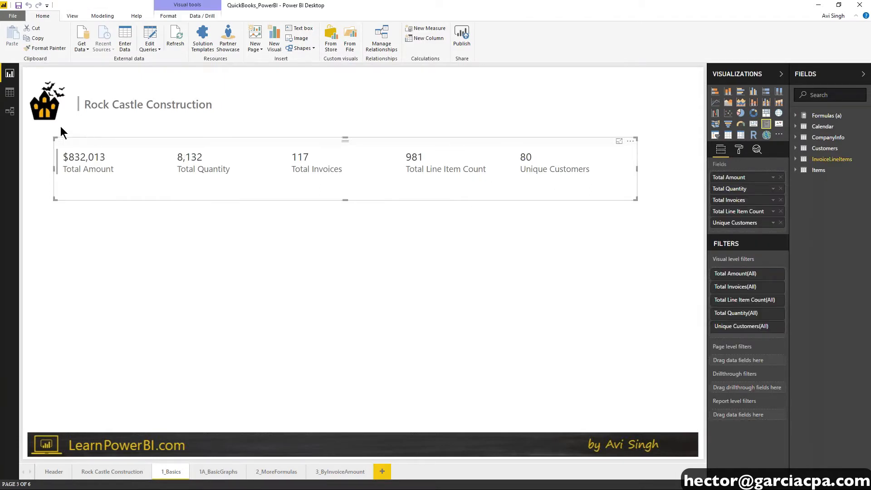
- Look at the rows of the InvoiceLineItems table in the data view and return to the report
{"action": "left_click", "coordinate": [9, 92]}
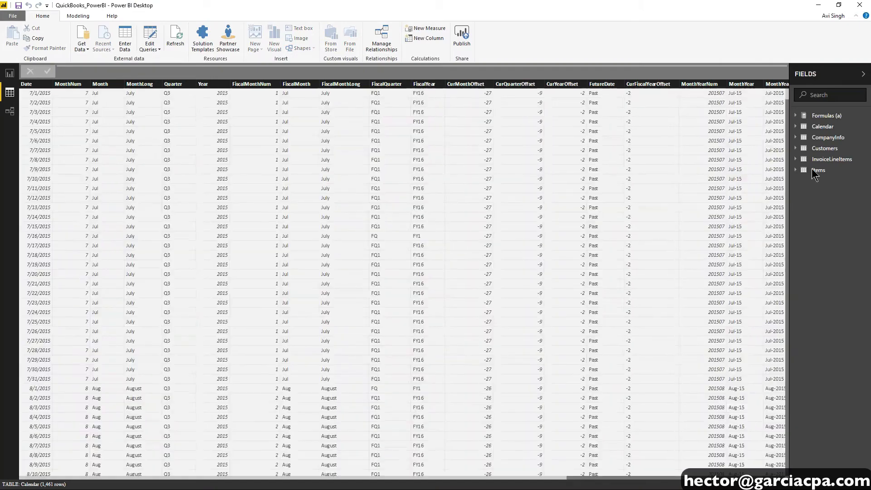
{"action": "left_click", "coordinate": [830, 159]}
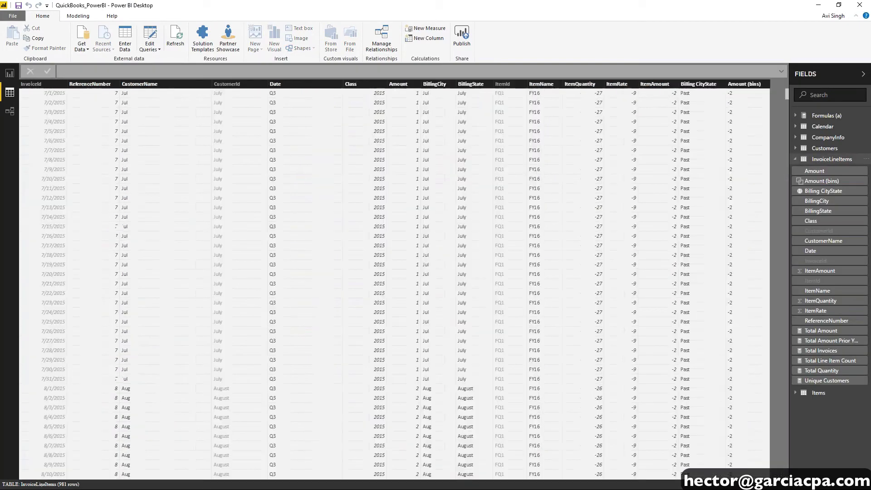
{"action": "left_click", "coordinate": [10, 73]}
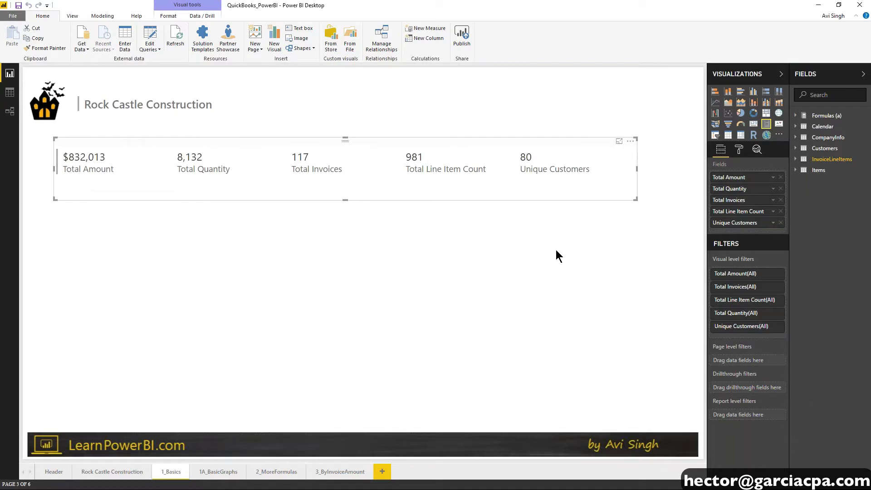
- Review the formulas of the Total Amount, Total Invoices, Total Line Item Count and Total Quantity measures in InvoiceLineItems
{"action": "left_click", "coordinate": [797, 160]}
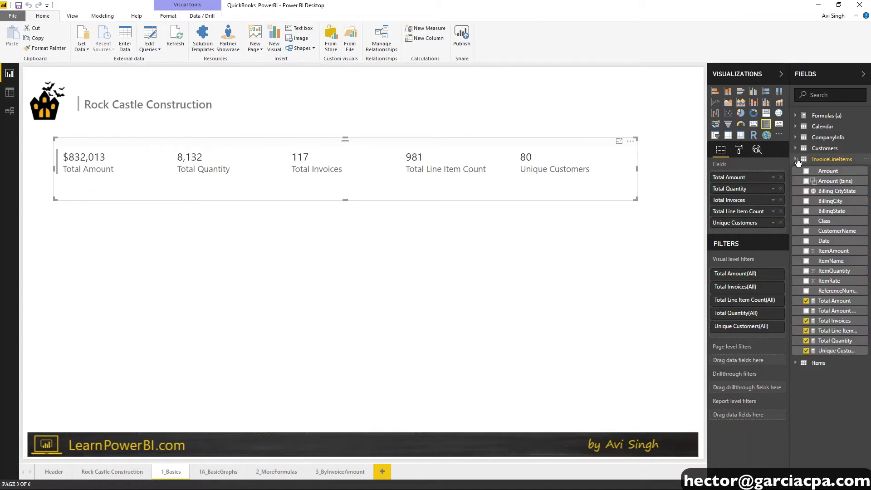
{"action": "left_click_drag", "start_coordinate": [834, 300], "coordinate": [835, 302]}
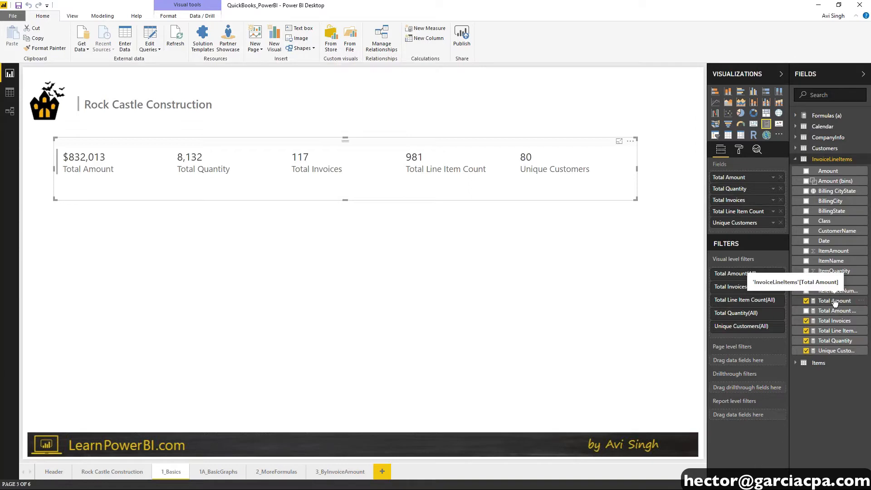
{"action": "left_click", "coordinate": [835, 302]}
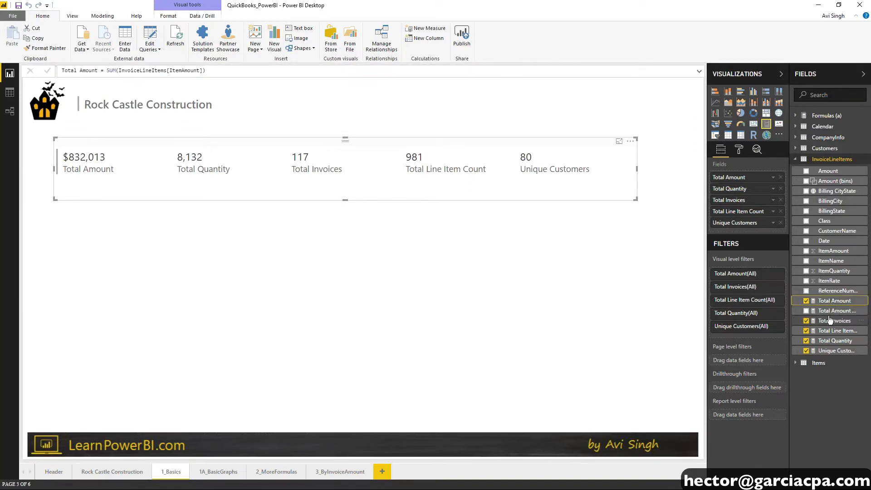
{"action": "left_click", "coordinate": [828, 321]}
{"action": "left_click", "coordinate": [835, 330]}
{"action": "left_click", "coordinate": [831, 341]}
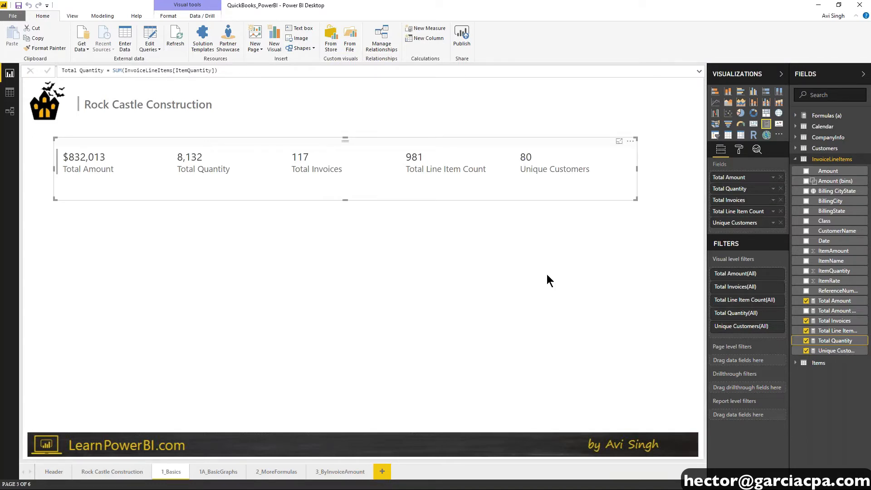
{"action": "left_click", "coordinate": [834, 302]}
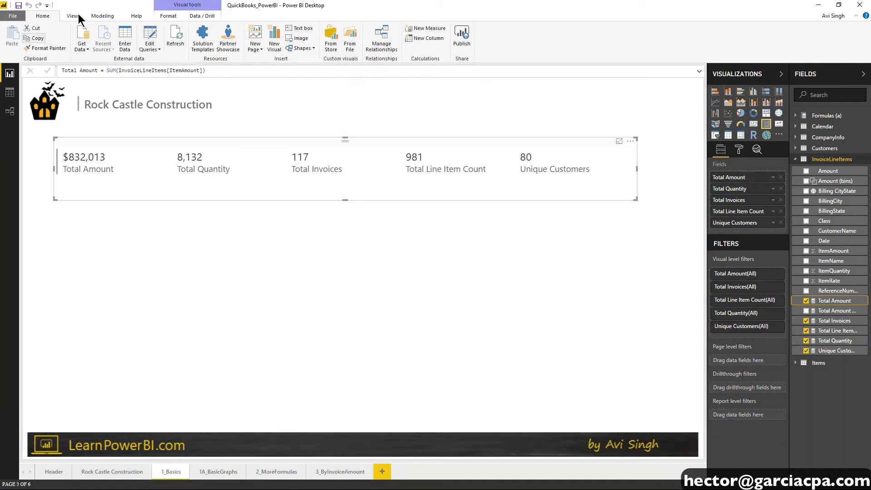
{"action": "left_click", "coordinate": [102, 16]}
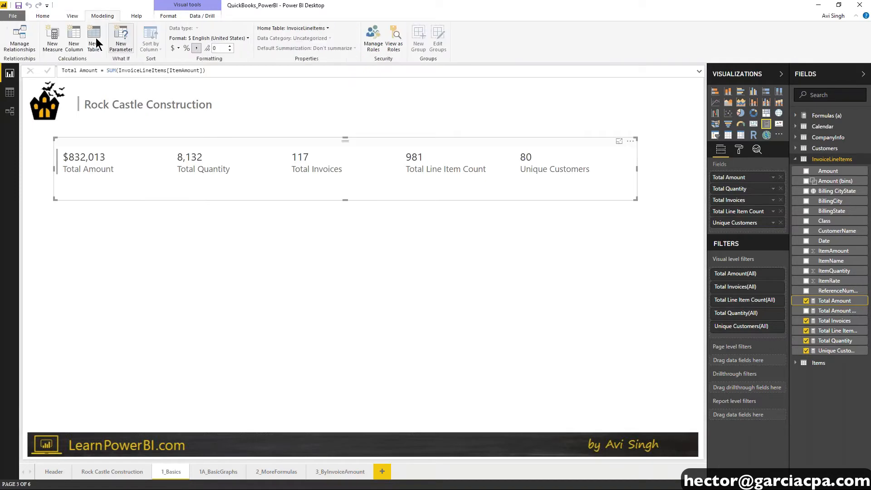
{"action": "left_click", "coordinate": [52, 40]}
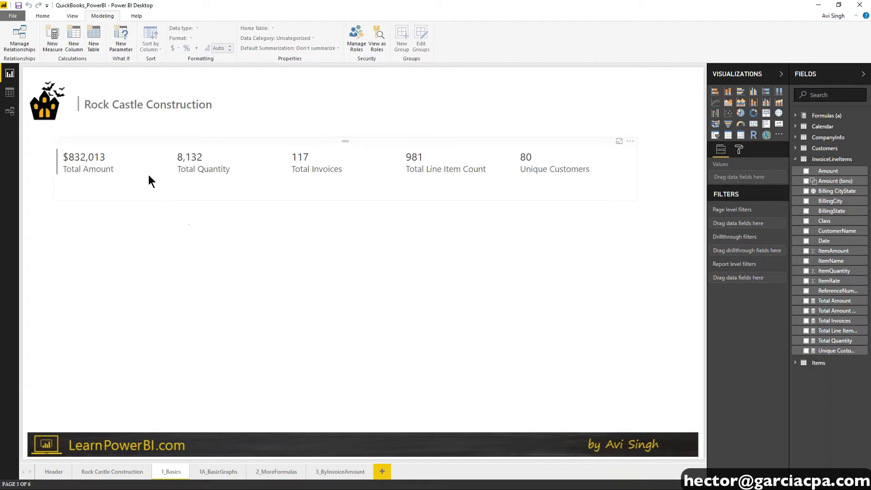
{"action": "left_click", "coordinate": [224, 172]}
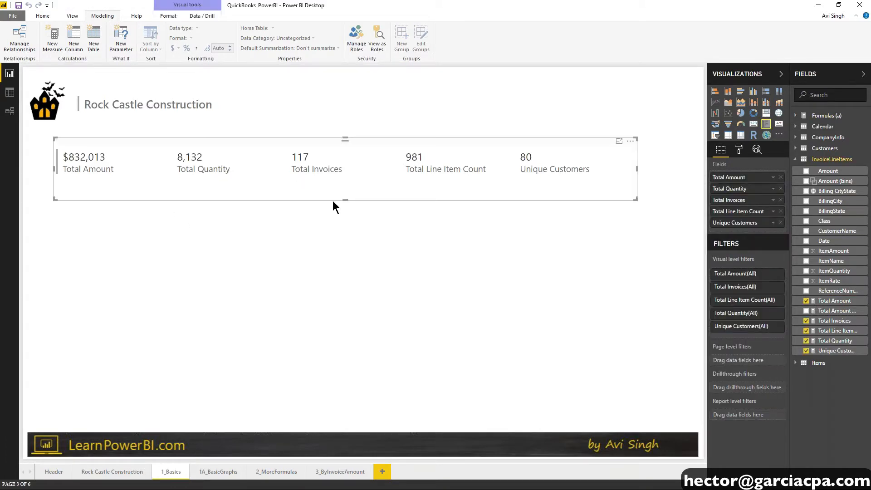
{"action": "left_click", "coordinate": [659, 370]}
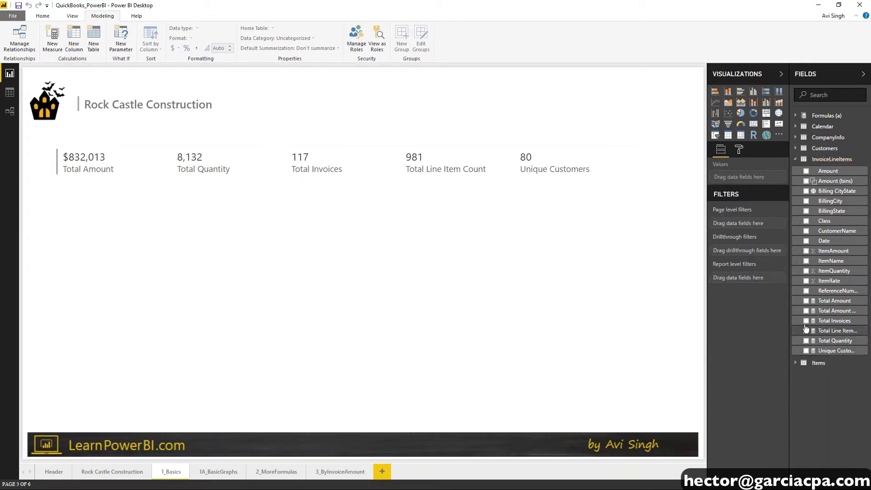
- Create a column chart of Total Amount Prior Year by Calendar Month below the card and widen it to about half the page
{"action": "left_click", "coordinate": [807, 311]}
{"action": "left_click_drag", "start_coordinate": [131, 205], "coordinate": [134, 204]}
{"action": "left_click", "coordinate": [795, 127]}
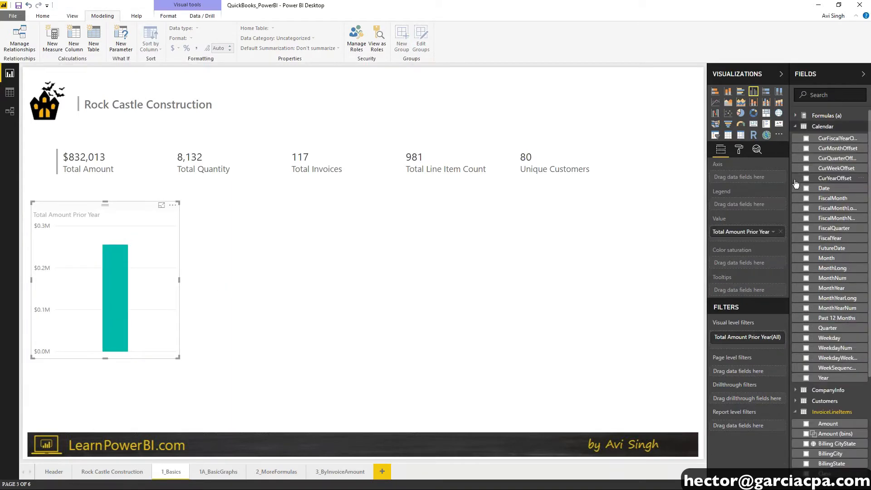
{"action": "left_click_drag", "start_coordinate": [851, 286], "coordinate": [746, 232]}
{"action": "left_click_drag", "start_coordinate": [816, 275], "coordinate": [745, 178]}
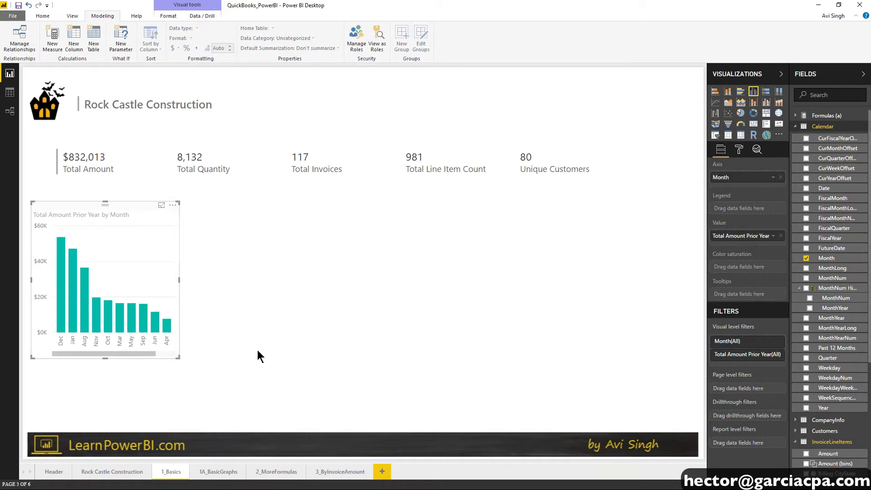
{"action": "left_click_drag", "start_coordinate": [180, 356], "coordinate": [324, 354]}
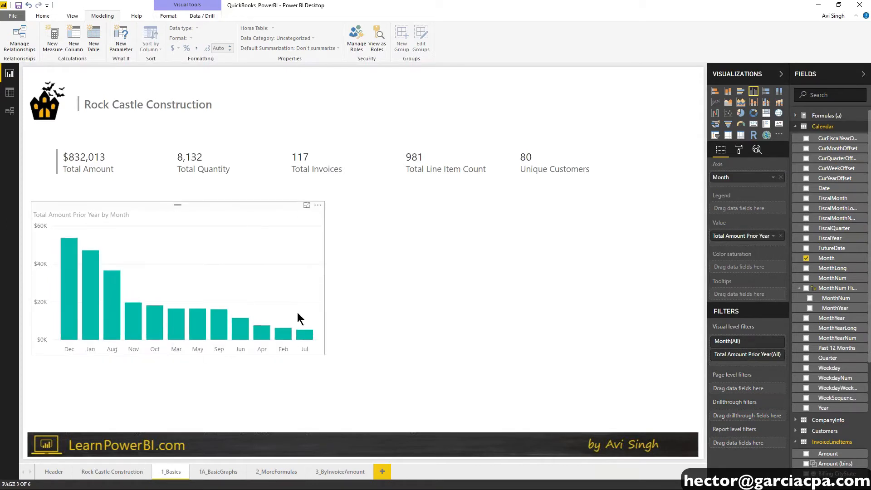
- Change the column chart to a line chart and sort it by Month in ascending calendar order
{"action": "left_click", "coordinate": [715, 102]}
{"action": "left_click", "coordinate": [318, 205]}
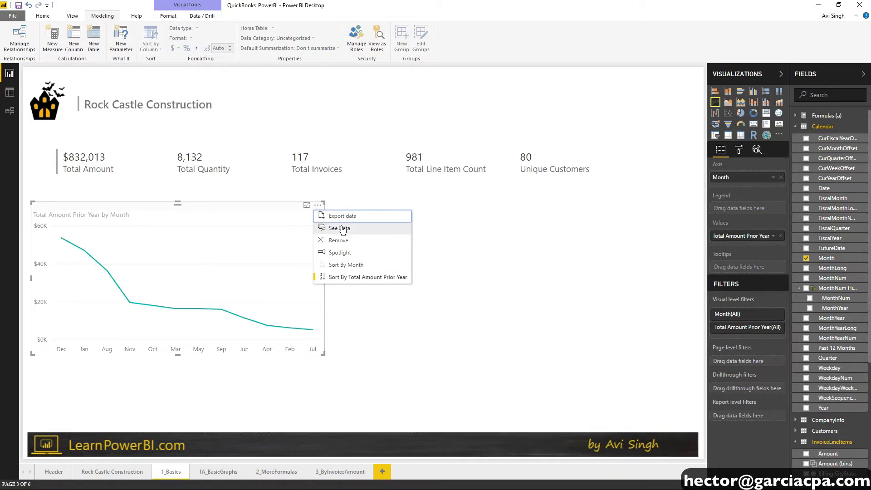
{"action": "left_click", "coordinate": [344, 265]}
{"action": "left_click", "coordinate": [317, 205]}
{"action": "left_click", "coordinate": [345, 265]}
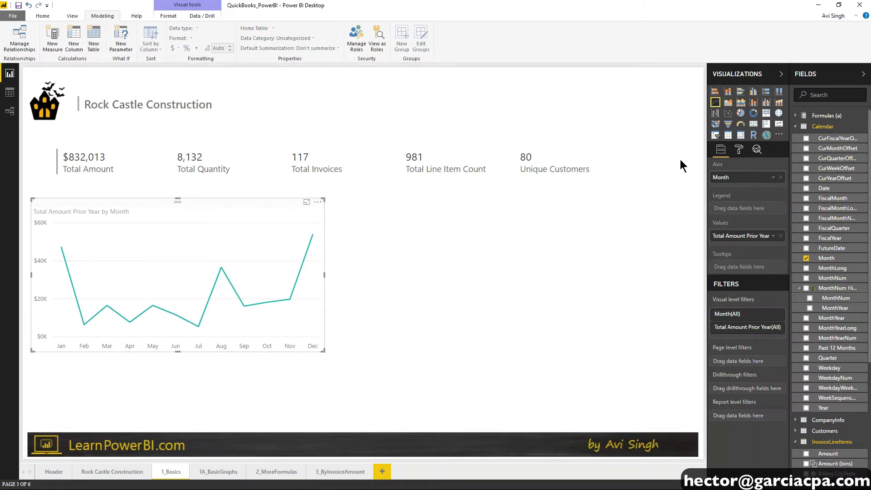
- Try a stacked column chart for Total Amount Prior Year by Month and undo the change
{"action": "left_click", "coordinate": [727, 91]}
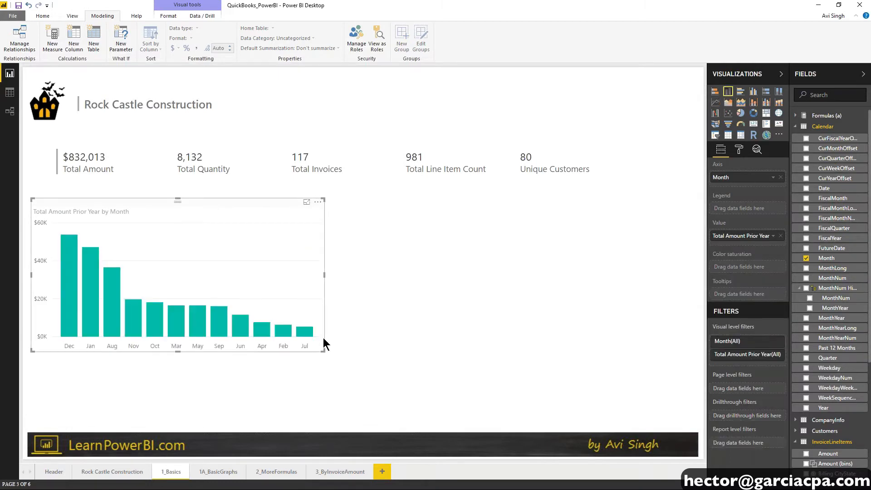
{"action": "left_click", "coordinate": [317, 201]}
{"action": "left_click", "coordinate": [484, 260]}
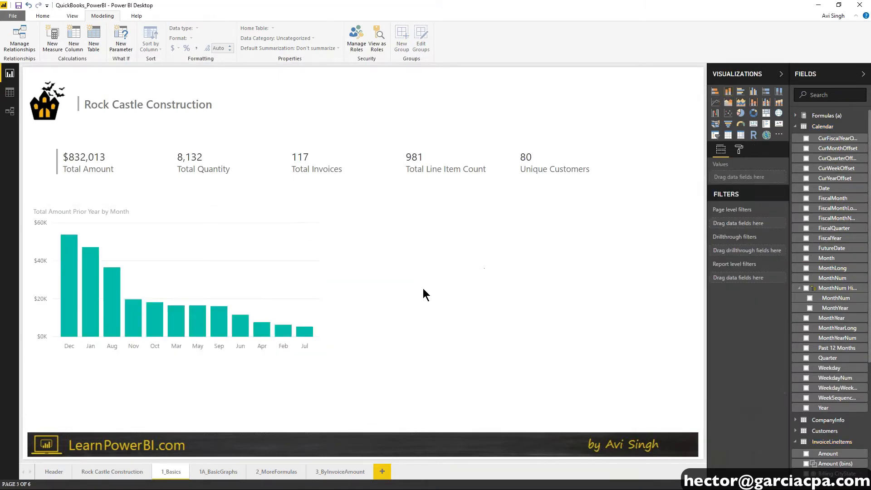
{"action": "key", "text": "ctrl+z"}
- Move the line chart slightly lower beneath the multi-row card and deselect it
{"action": "left_click", "coordinate": [338, 300]}
{"action": "left_click", "coordinate": [261, 209]}
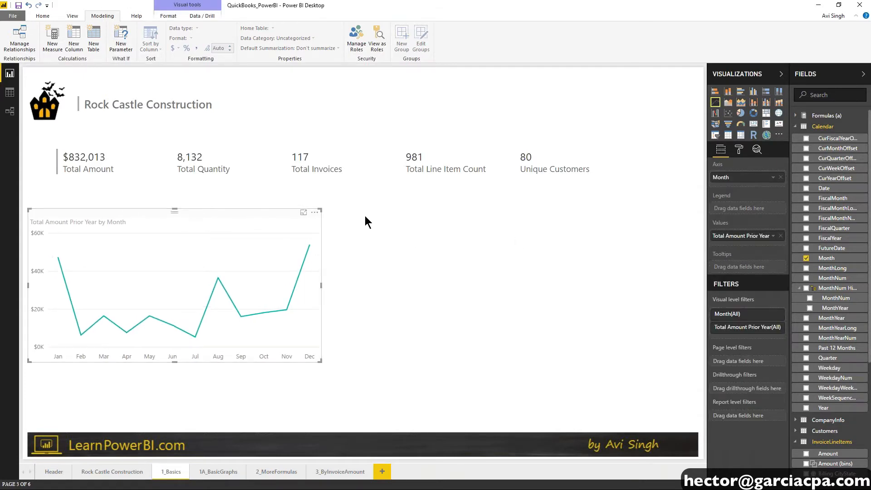
{"action": "left_click", "coordinate": [599, 233]}
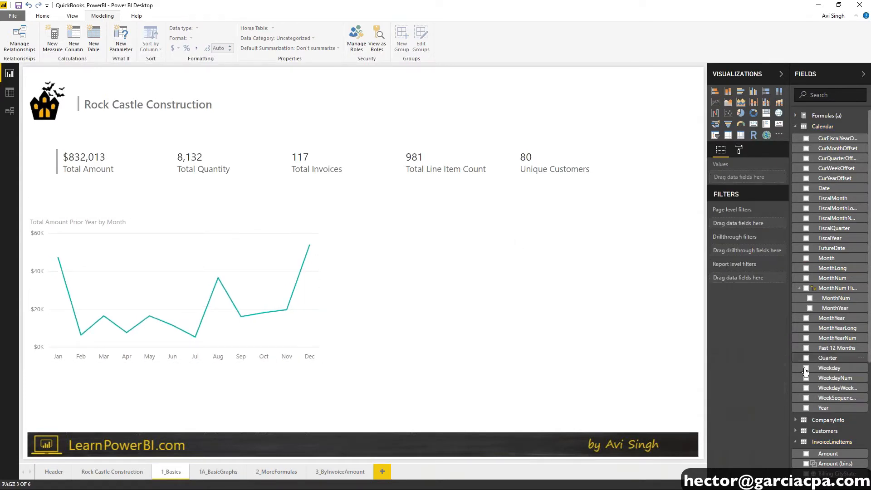
- Duplicate the line chart beside the original and change the copy to a pie chart
{"action": "scroll", "coordinate": [805, 372], "scroll_direction": "down", "scroll_amount": 4}
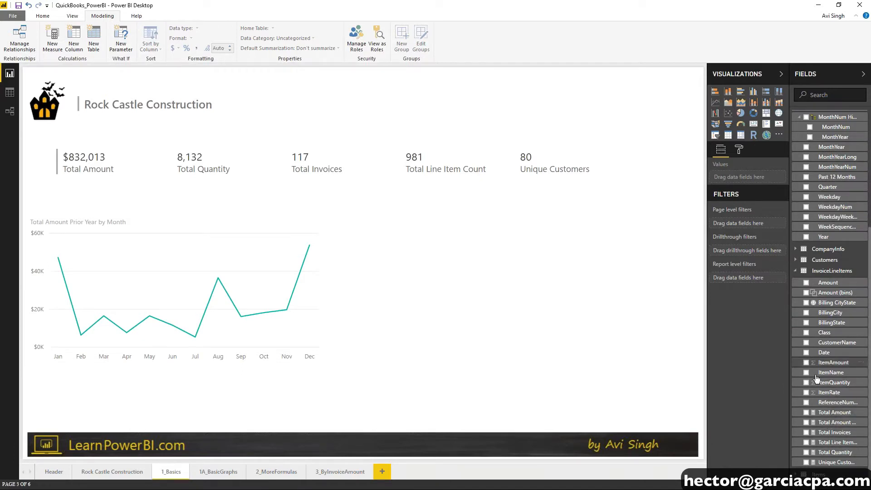
{"action": "left_click", "coordinate": [288, 213]}
{"action": "key", "text": "ctrl+c"}
{"action": "key", "text": "ctrl+v"}
{"action": "left_click_drag", "start_coordinate": [278, 213], "coordinate": [558, 203]}
{"action": "left_click", "coordinate": [796, 260]}
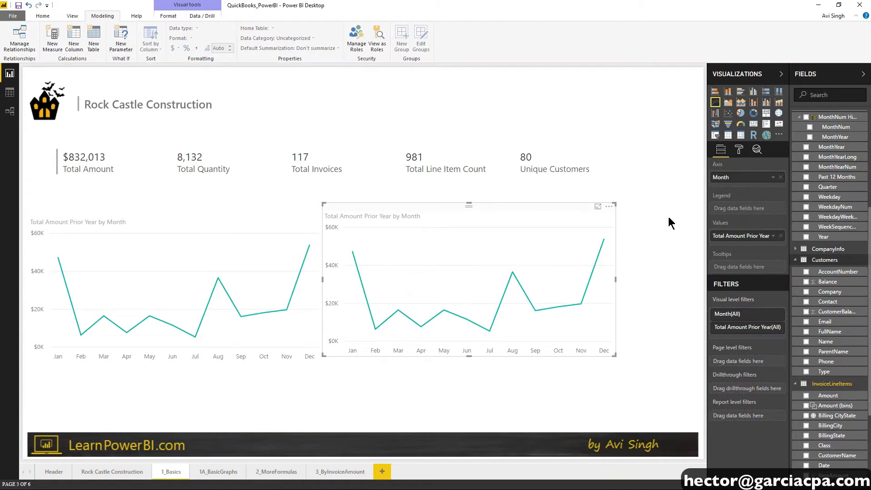
{"action": "left_click", "coordinate": [740, 114]}
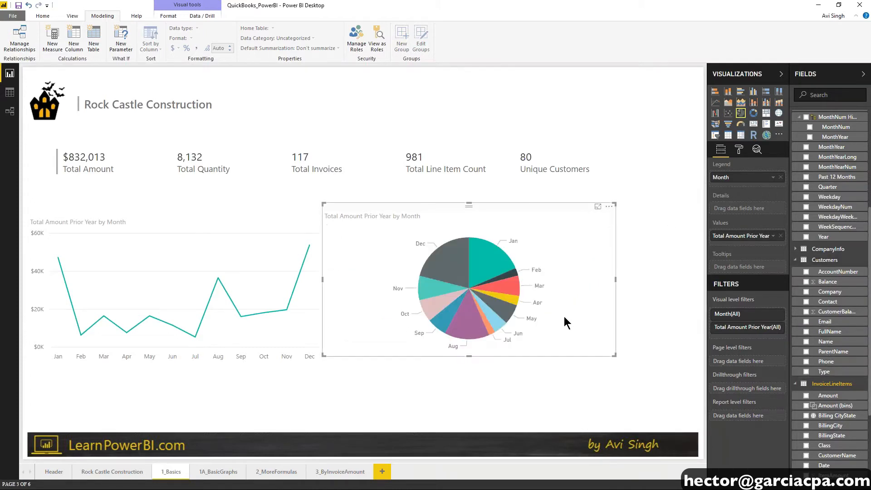
- Replace Month with the Customers table's Type field as the pie chart's legend and move the chart slightly away from the line chart
{"action": "left_click", "coordinate": [806, 372]}
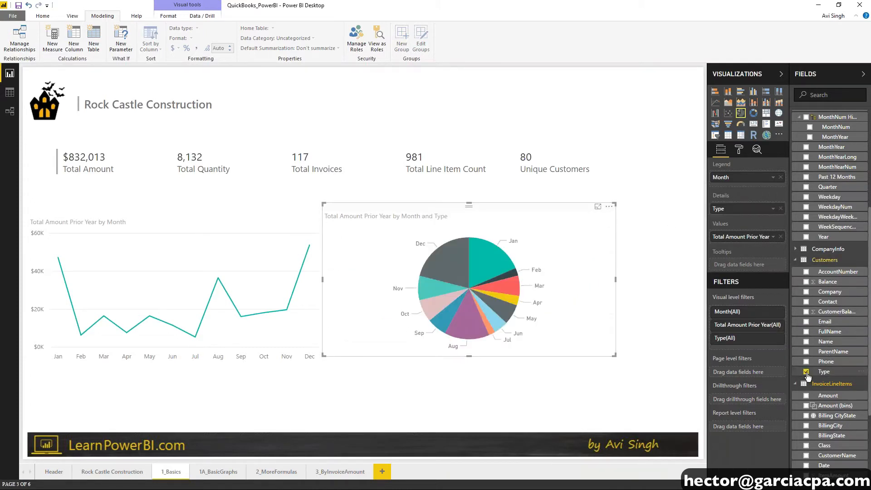
{"action": "left_click", "coordinate": [780, 177]}
{"action": "left_click_drag", "start_coordinate": [743, 208], "coordinate": [743, 177]}
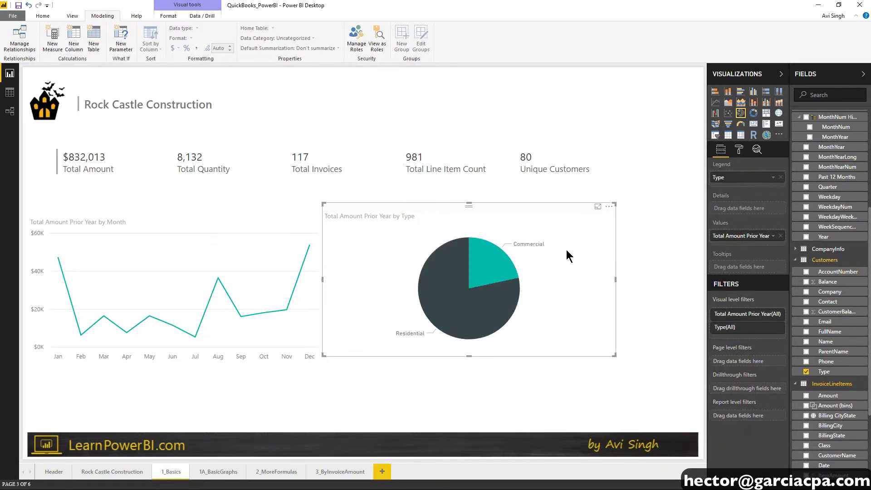
{"action": "left_click_drag", "start_coordinate": [563, 210], "coordinate": [573, 208]}
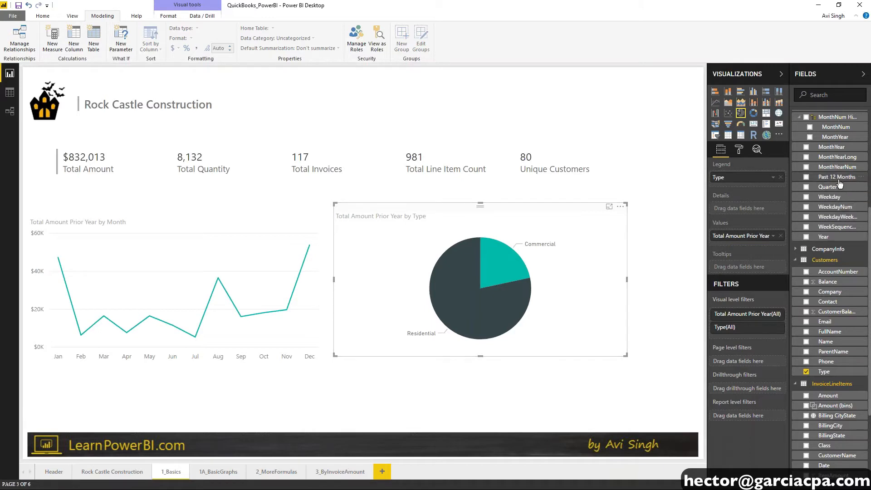
{"action": "left_click_drag", "start_coordinate": [838, 178], "coordinate": [840, 184]}
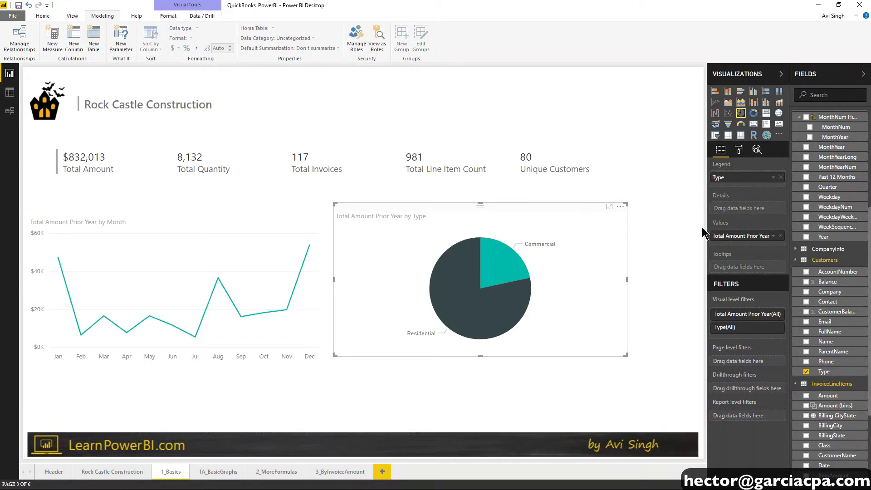
- Try the pie chart as a table and a matrix, move it farther from the line chart, and restore the pie chart
{"action": "left_click", "coordinate": [728, 135]}
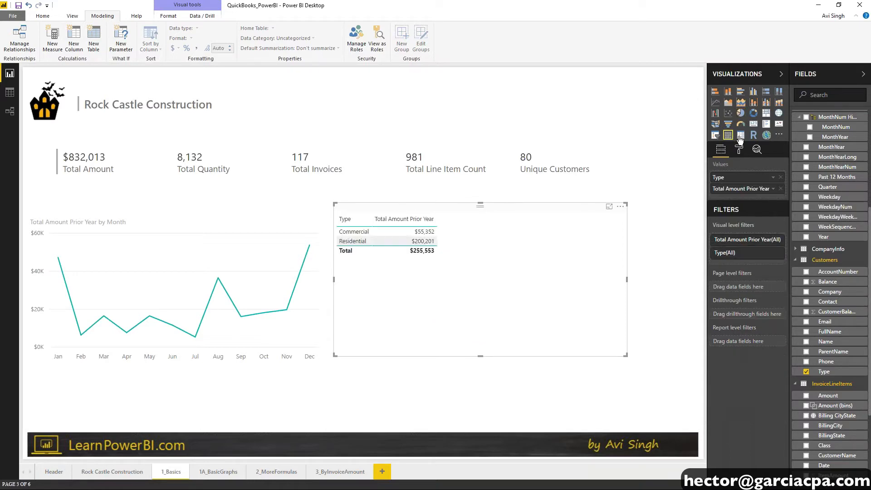
{"action": "left_click", "coordinate": [740, 135]}
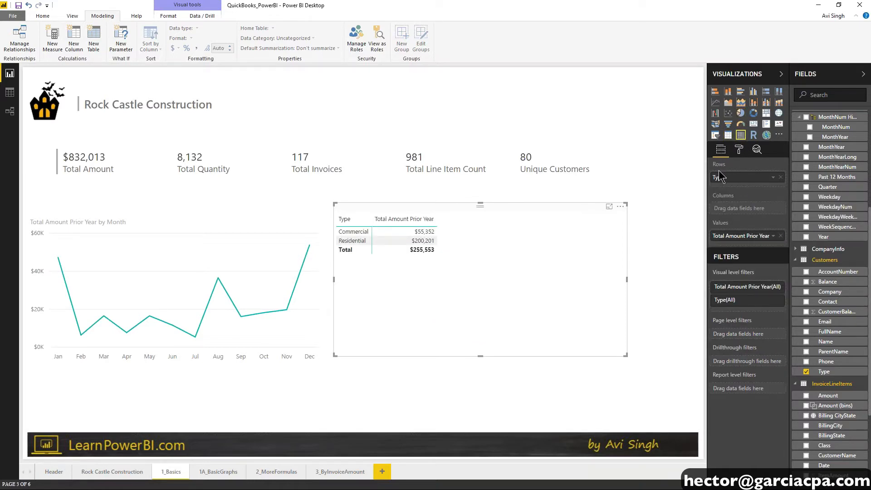
{"action": "left_click_drag", "start_coordinate": [458, 211], "coordinate": [535, 205]}
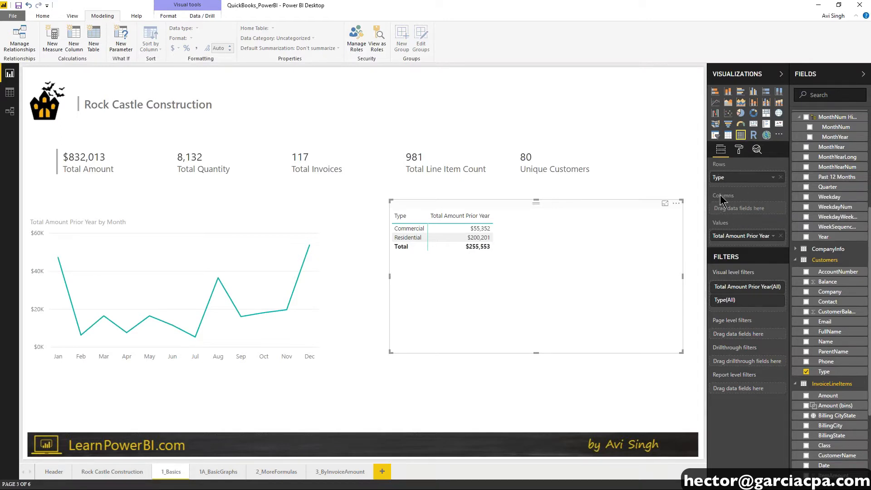
{"action": "left_click", "coordinate": [727, 136]}
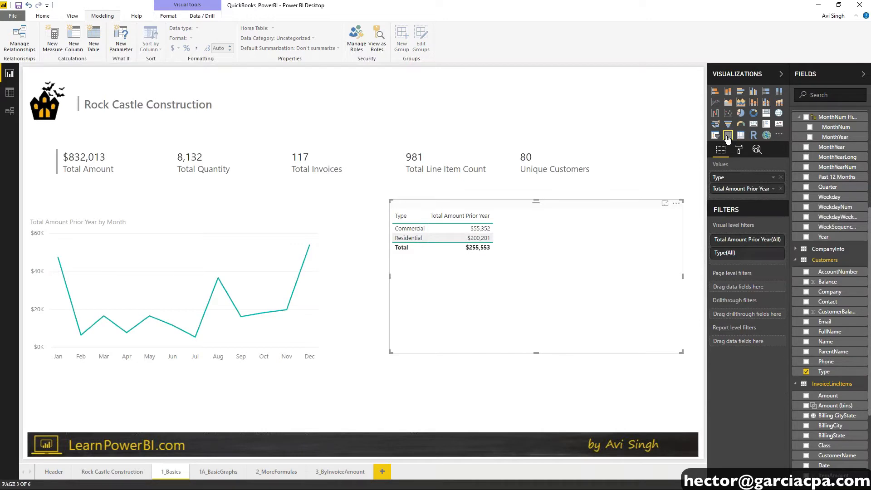
{"action": "left_click", "coordinate": [741, 113]}
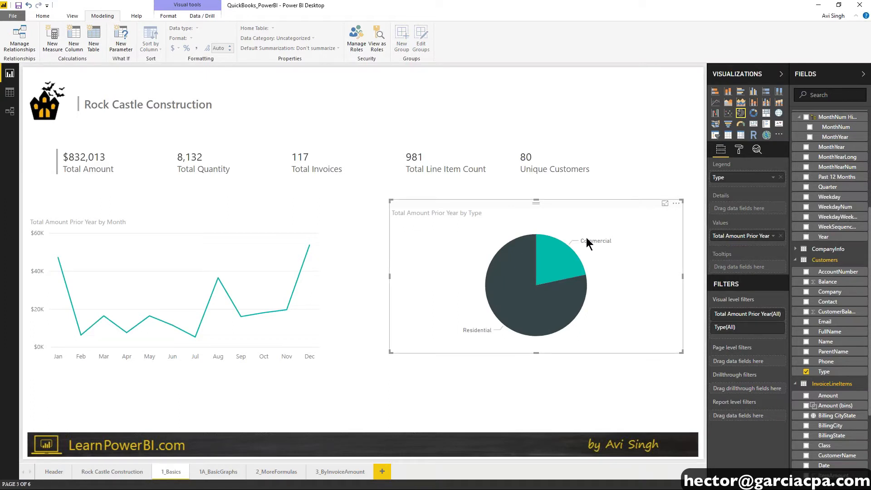
- Go to the 1A_BasicGraphs page and examine the fields behind the combo chart, multi-row card and Total Amount by Class donut chart
{"action": "left_click", "coordinate": [218, 467]}
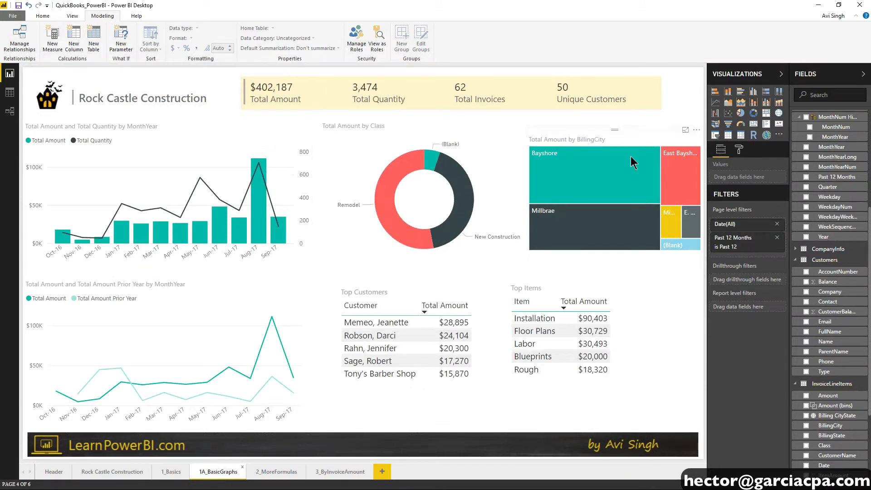
{"action": "scroll", "coordinate": [822, 194], "scroll_direction": "up", "scroll_amount": 5}
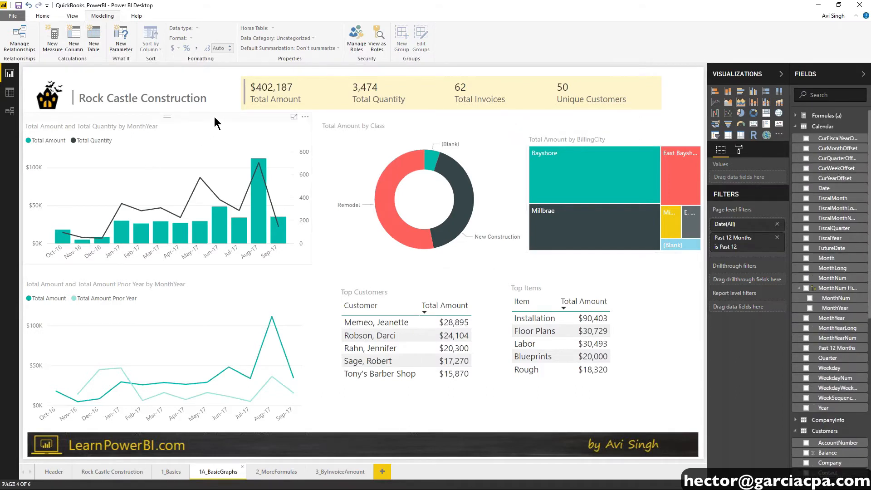
{"action": "left_click", "coordinate": [221, 157]}
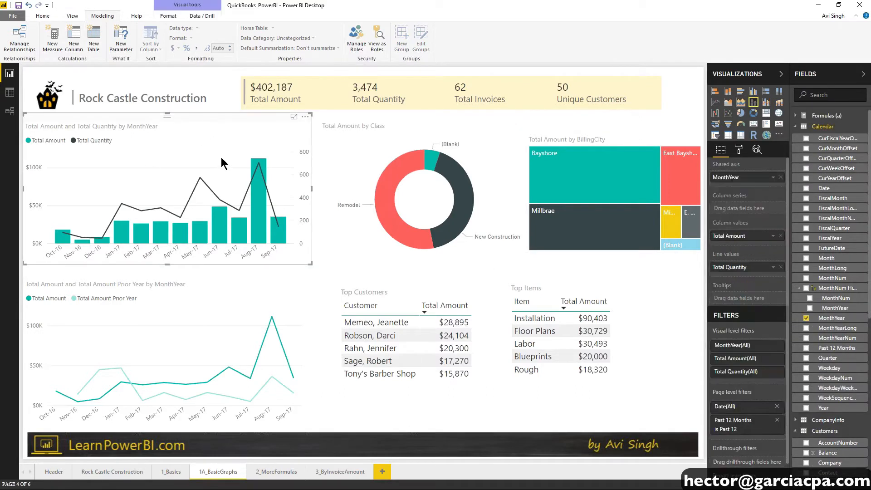
{"action": "left_click", "coordinate": [409, 76]}
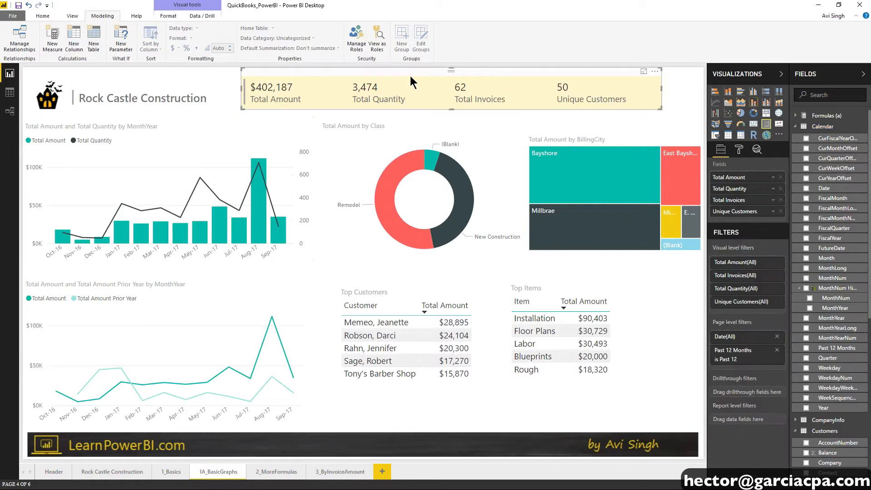
{"action": "left_click", "coordinate": [184, 122]}
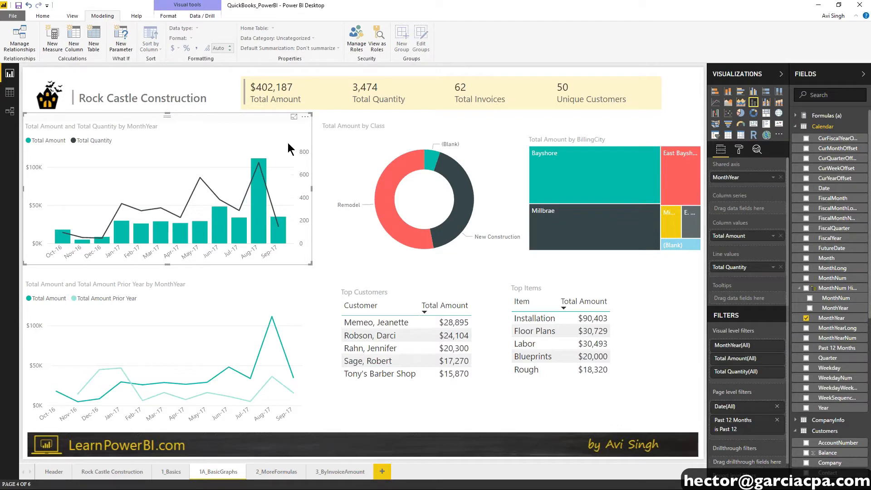
{"action": "left_click", "coordinate": [449, 126]}
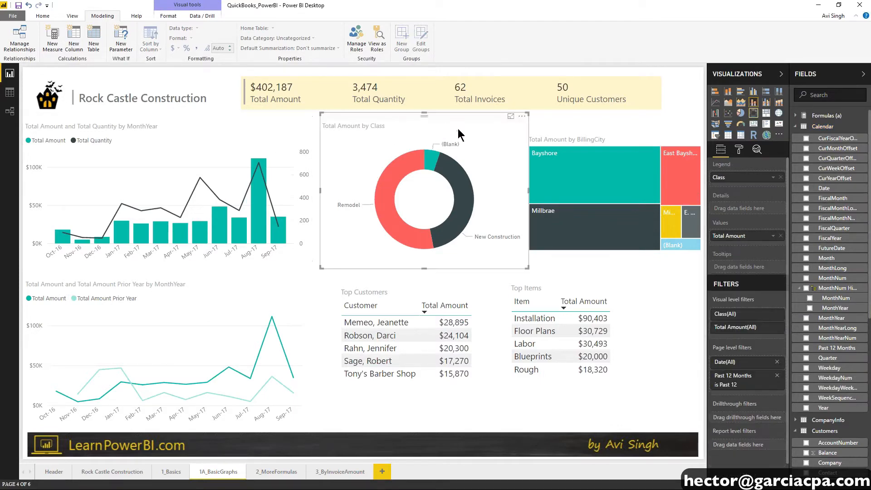
{"action": "left_click", "coordinate": [816, 126]}
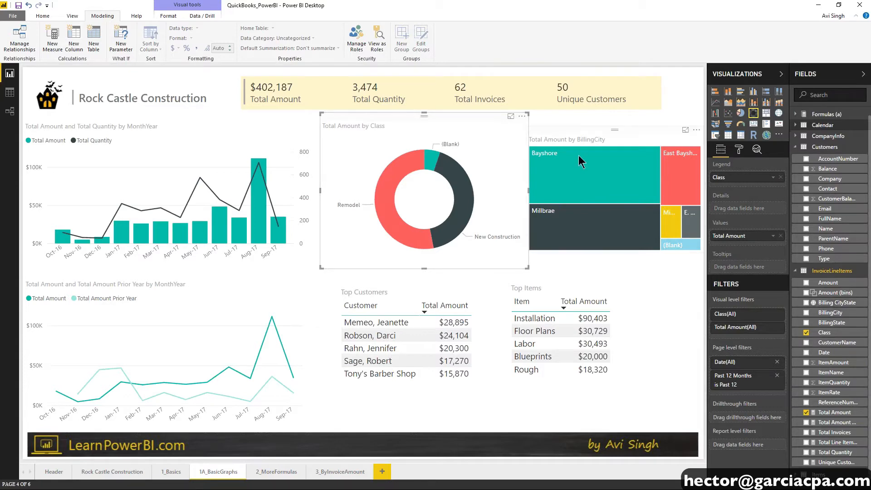
- Try the Total Amount by BillingCity treemap as a map and change it back to a treemap
{"action": "left_click", "coordinate": [583, 130]}
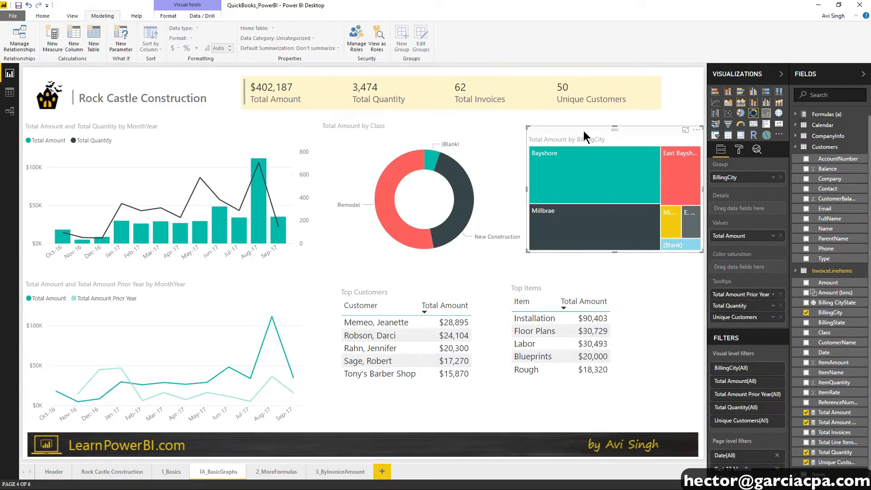
{"action": "left_click", "coordinate": [778, 113]}
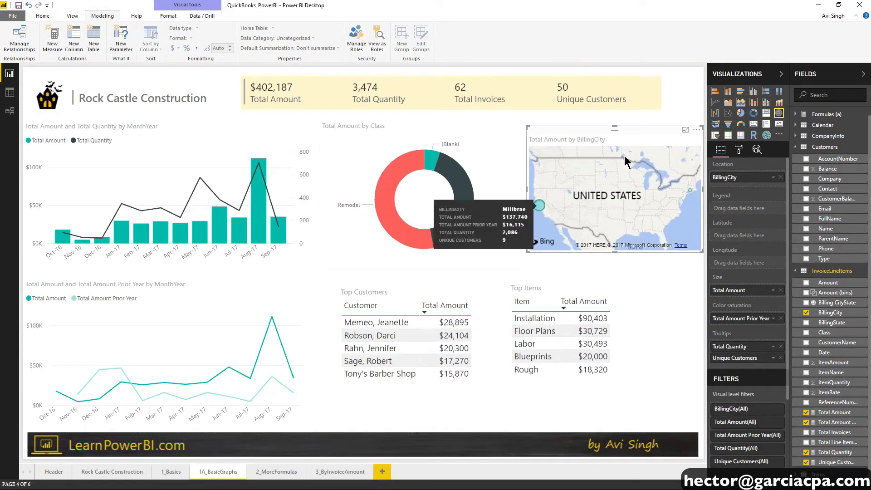
{"action": "left_click", "coordinate": [765, 113]}
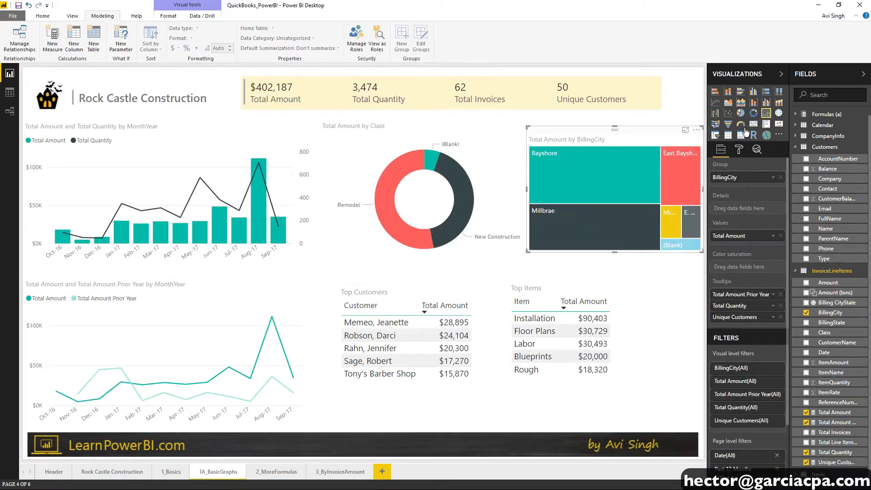
- Examine the fields of the prior-year line chart, Top Customers and Top Items tables, and the Total Amount Prior Year formula
{"action": "left_click", "coordinate": [237, 276]}
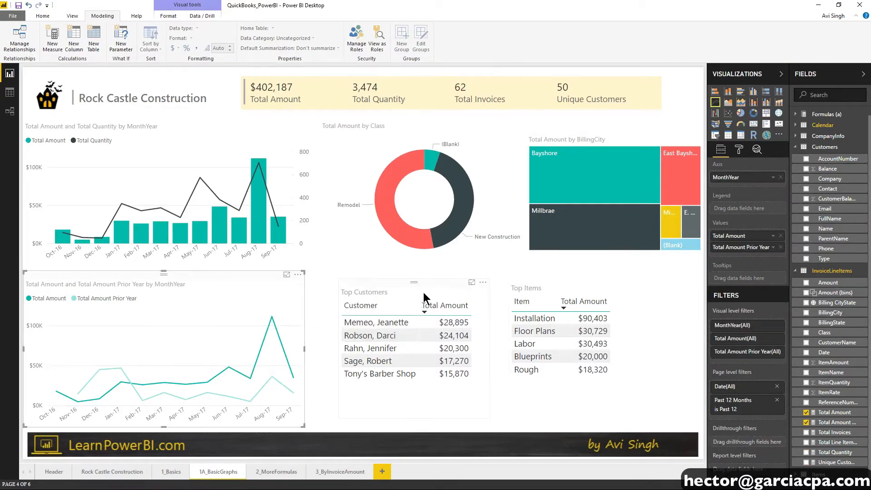
{"action": "left_click", "coordinate": [442, 282]}
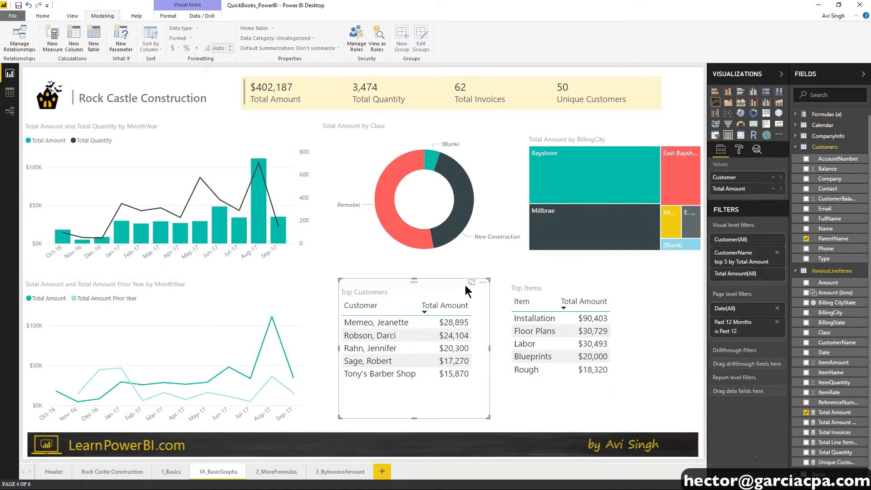
{"action": "left_click", "coordinate": [561, 281]}
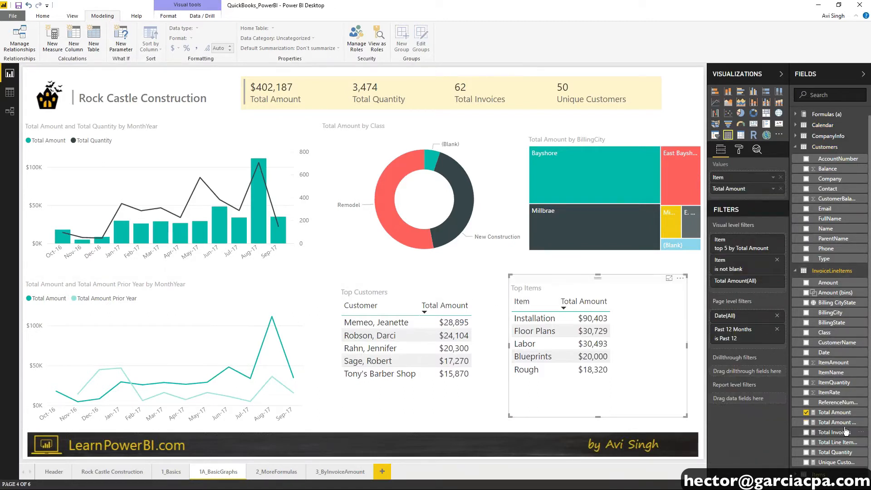
{"action": "left_click", "coordinate": [838, 413]}
{"action": "left_click", "coordinate": [841, 423]}
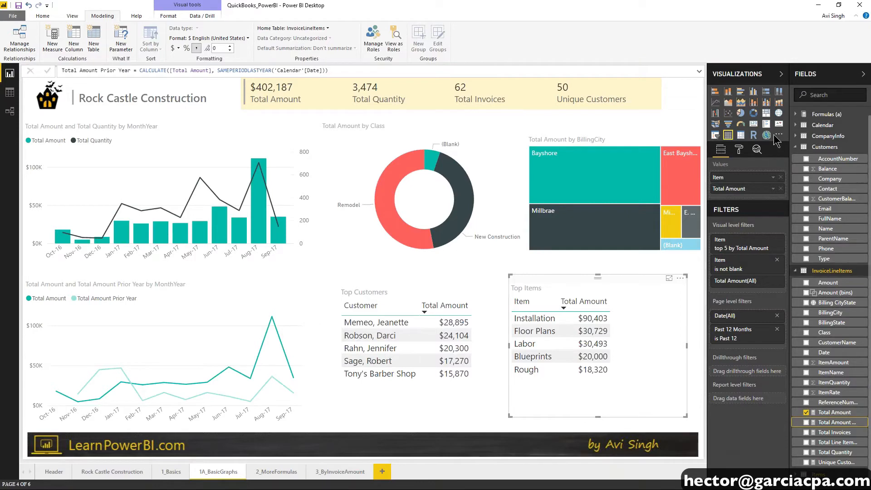
- Collapse the Visualizations and Fields panes and the ribbon to enlarge the report page
{"action": "left_click", "coordinate": [781, 74]}
{"action": "left_click", "coordinate": [863, 74]}
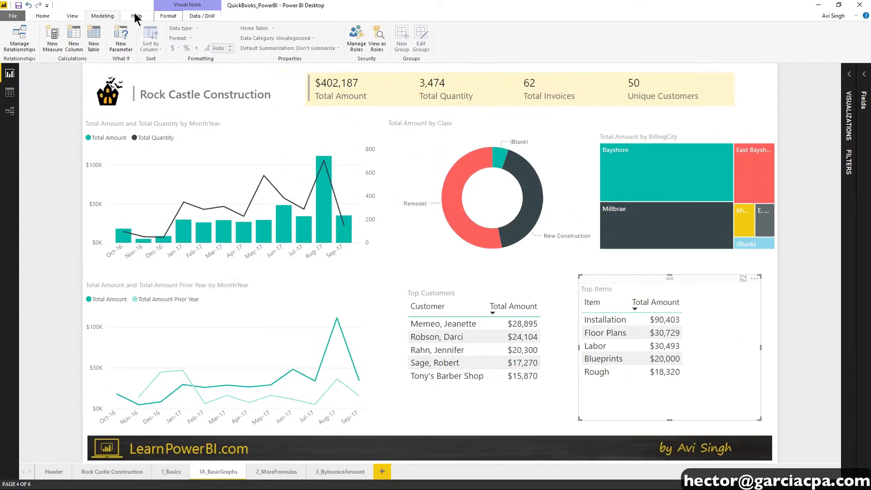
{"action": "double_click", "coordinate": [102, 15]}
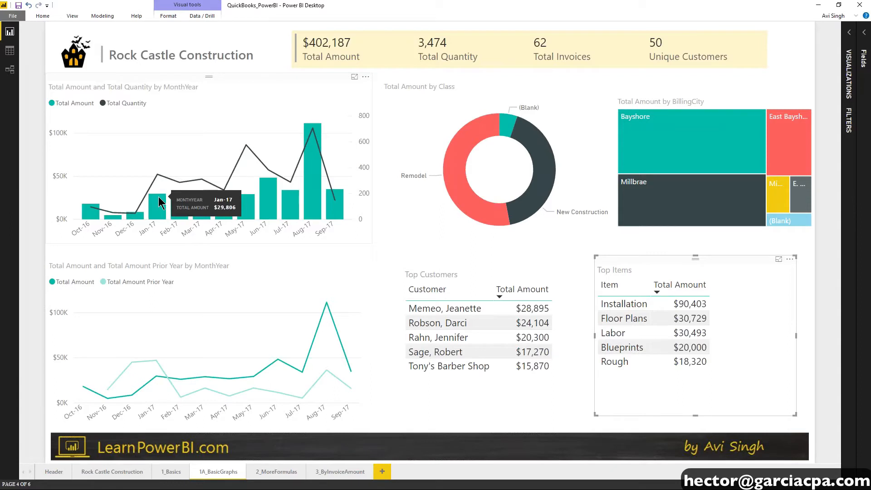
- Restore the full ribbon and expand the Visualizations and Fields panes again
{"action": "left_click", "coordinate": [44, 19]}
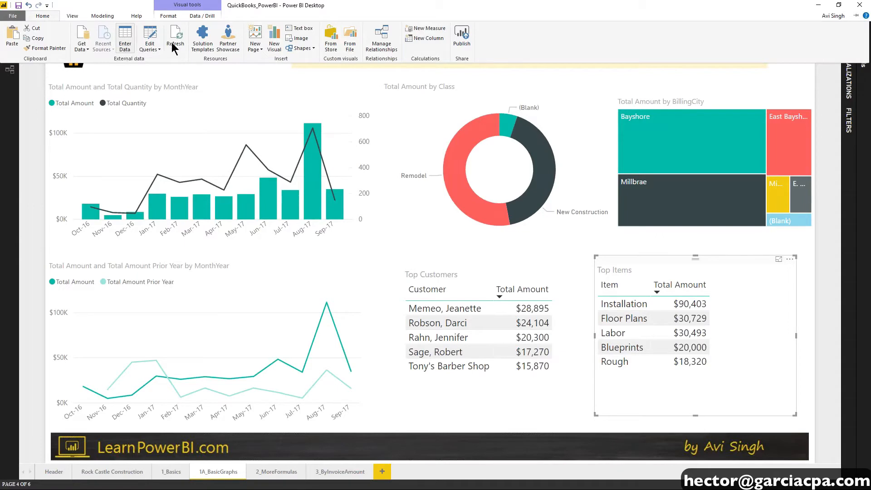
{"action": "left_click", "coordinate": [825, 94]}
{"action": "double_click", "coordinate": [49, 20]}
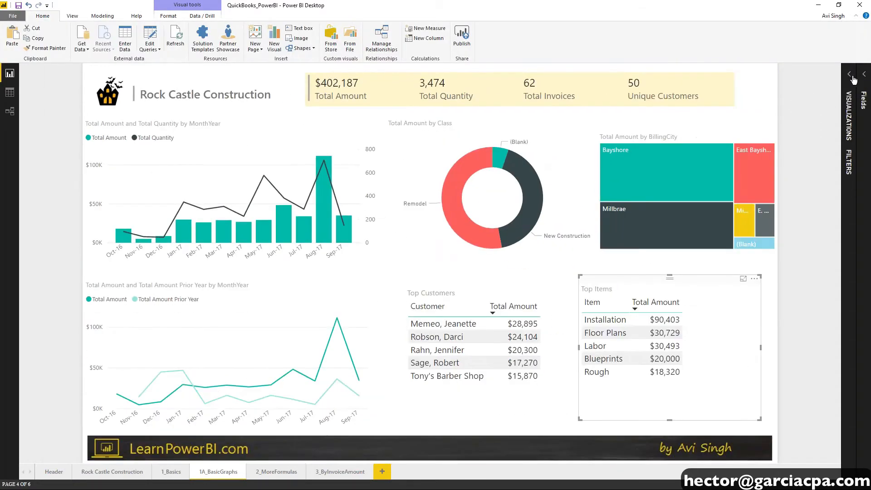
{"action": "left_click", "coordinate": [848, 74]}
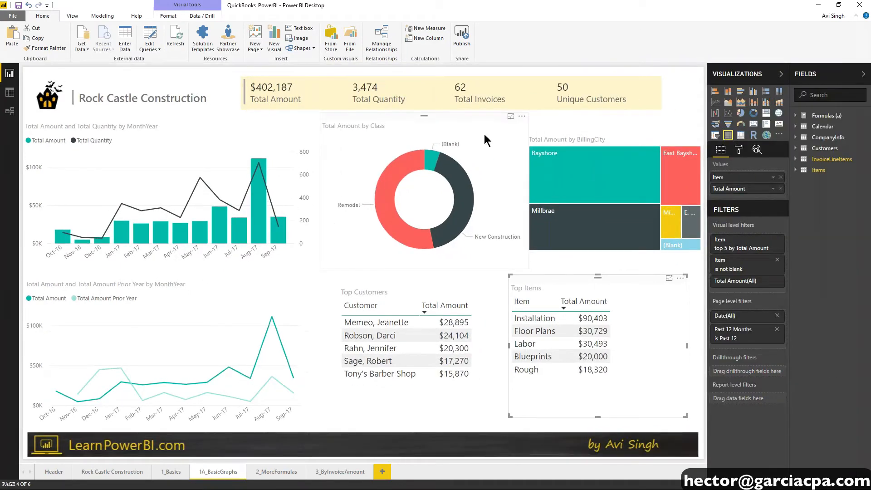
- Narrow the Top Items table to free space beside it and deselect it
{"action": "left_click", "coordinate": [565, 132]}
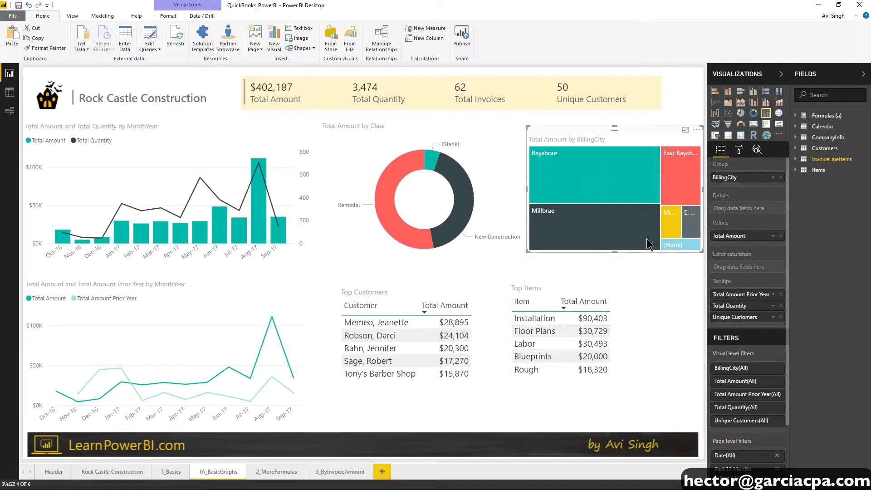
{"action": "left_click", "coordinate": [673, 283]}
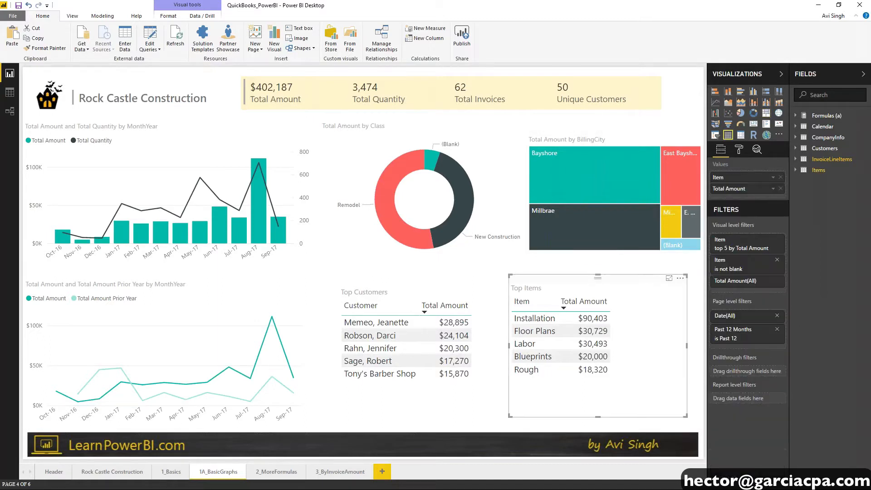
{"action": "left_click_drag", "start_coordinate": [686, 276], "coordinate": [624, 279]}
{"action": "left_click", "coordinate": [659, 288]}
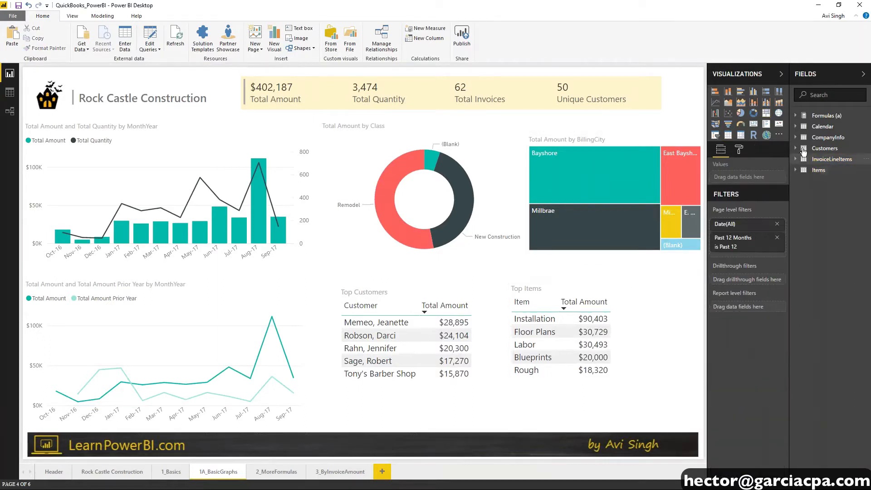
- Add a slicer for the InvoiceLineItems BillingState field and fit it into the free space beside the Top Items table
{"action": "left_click", "coordinate": [805, 151]}
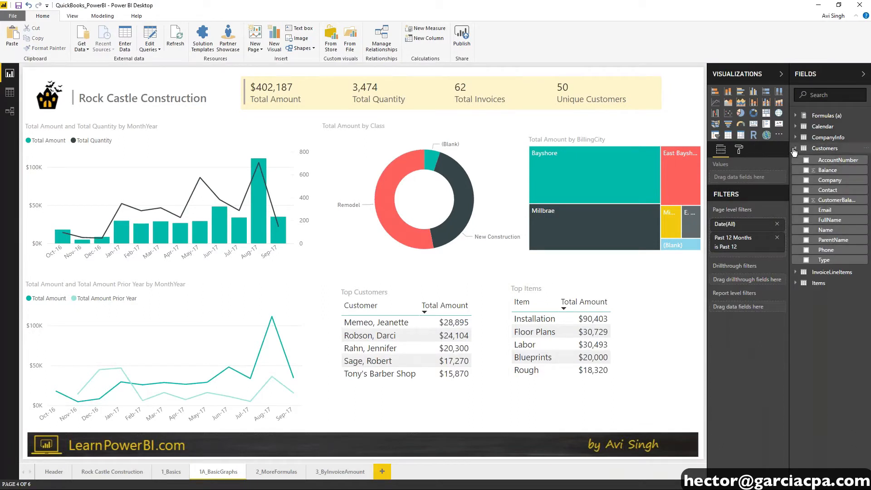
{"action": "left_click", "coordinate": [809, 151]}
{"action": "left_click", "coordinate": [809, 159]}
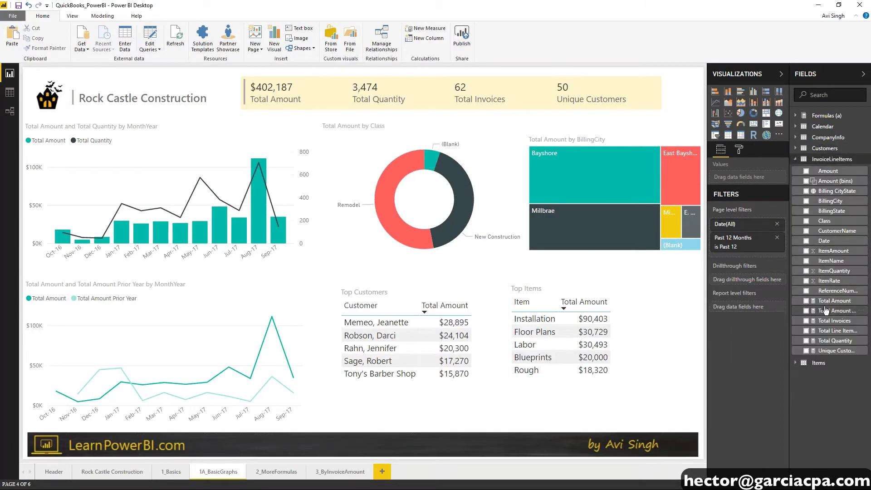
{"action": "left_click_drag", "start_coordinate": [831, 210], "coordinate": [674, 311]}
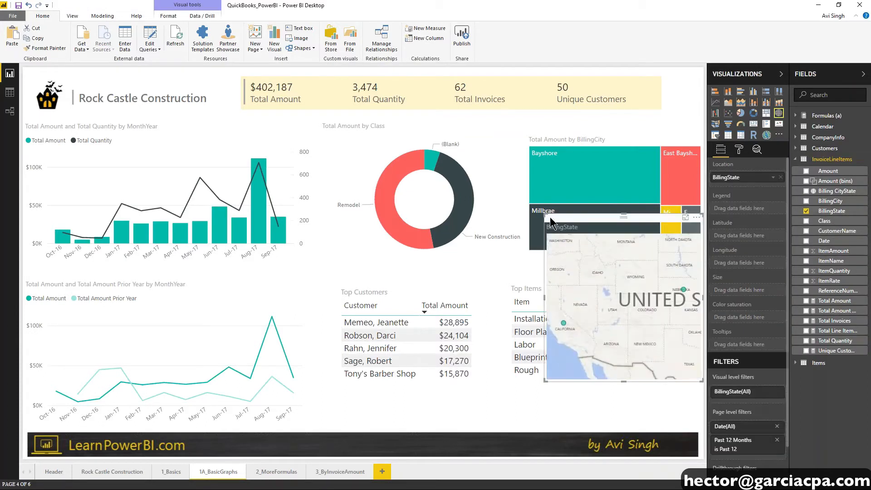
{"action": "left_click_drag", "start_coordinate": [547, 216], "coordinate": [628, 276]}
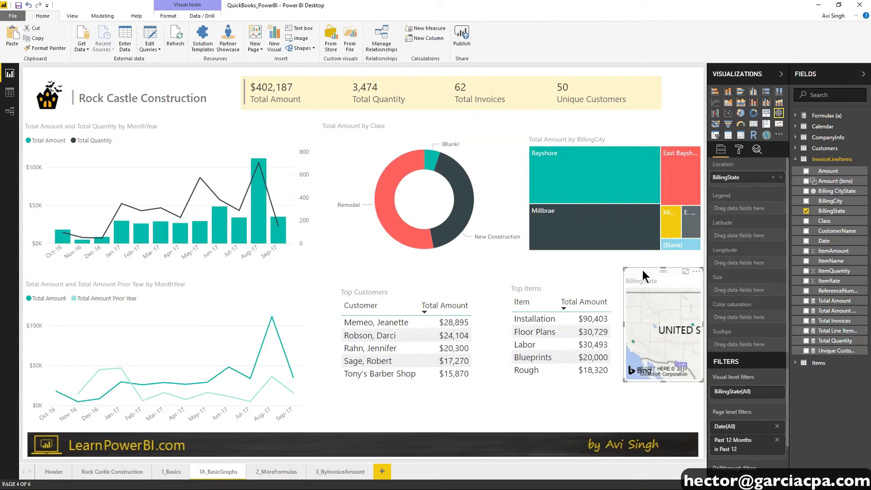
{"action": "left_click_drag", "start_coordinate": [662, 391], "coordinate": [664, 421]}
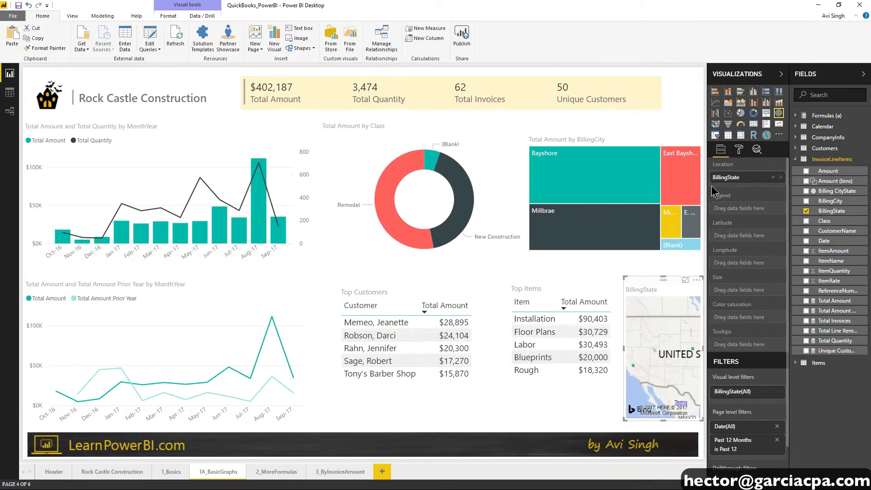
{"action": "left_click", "coordinate": [715, 136]}
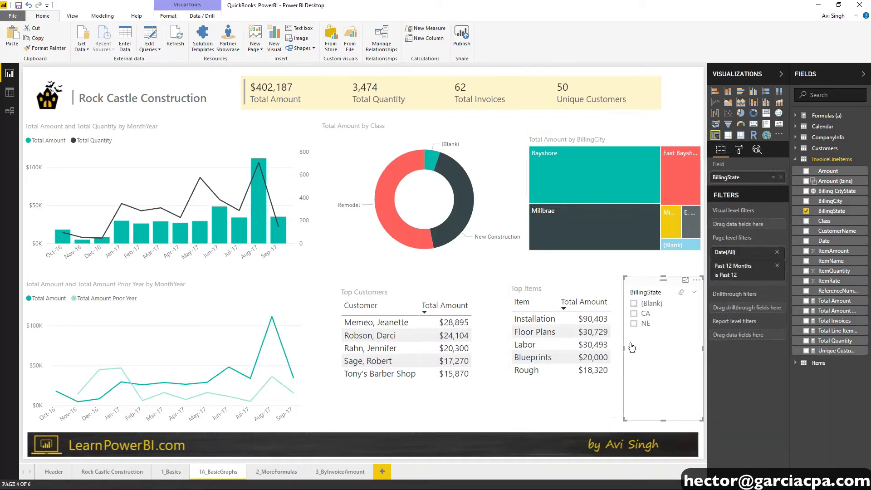
- Filter the report with the BillingState slicer by CA, by NE and by CA again, and clear the selection
{"action": "left_click", "coordinate": [644, 315]}
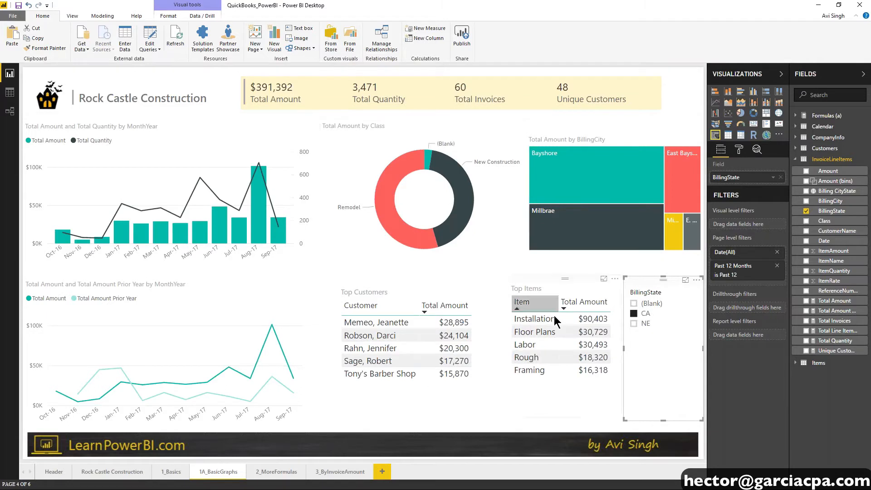
{"action": "left_click", "coordinate": [633, 323]}
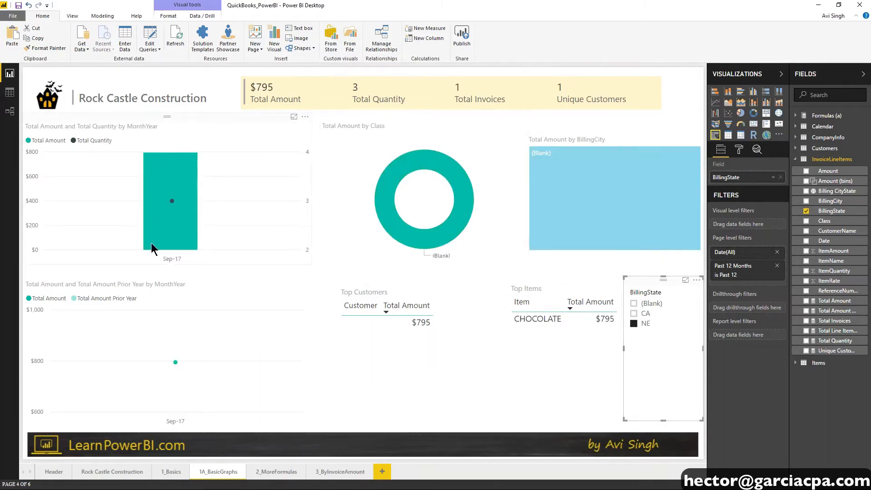
{"action": "left_click", "coordinate": [646, 313]}
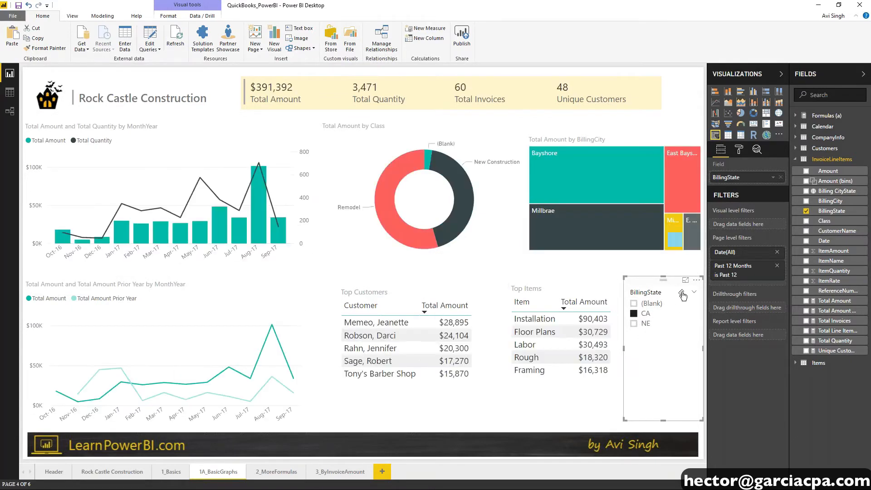
{"action": "left_click", "coordinate": [681, 292]}
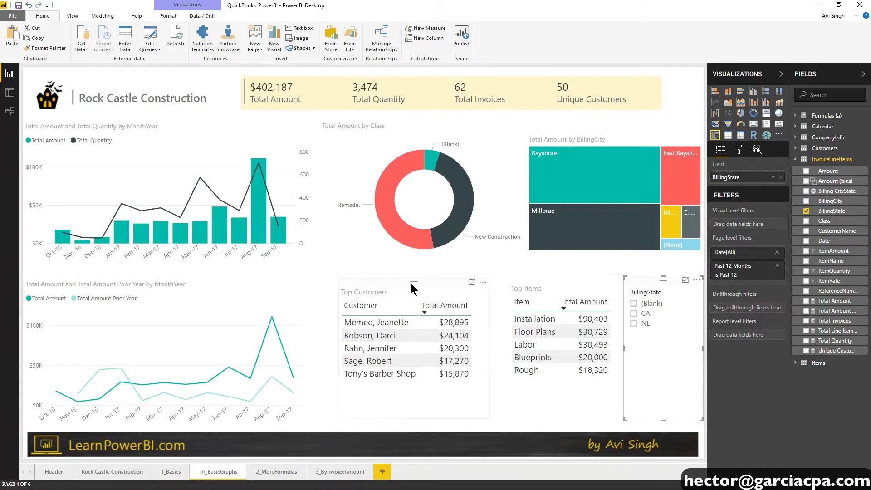
- Shift the Top Customers table, the Top Items table and the BillingState slicer leftward on the report page
{"action": "left_click_drag", "start_coordinate": [413, 286], "coordinate": [389, 285]}
{"action": "left_click", "coordinate": [502, 284]}
{"action": "left_click_drag", "start_coordinate": [508, 284], "coordinate": [467, 281]}
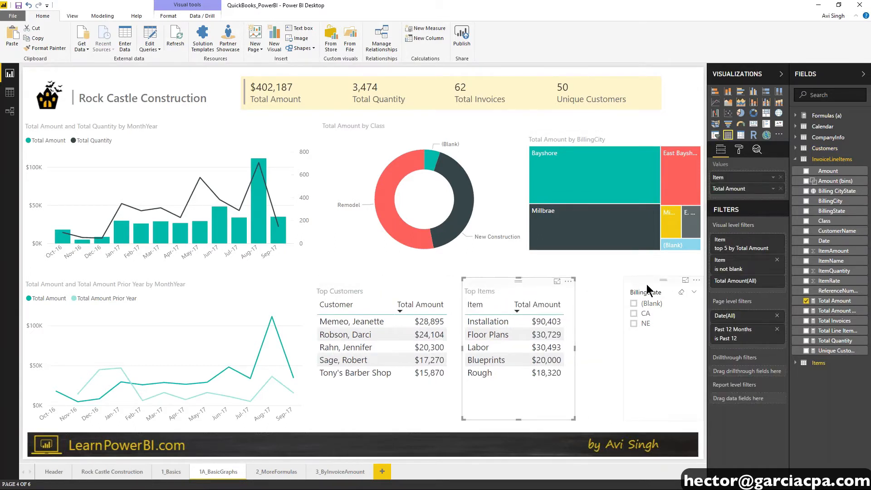
{"action": "left_click_drag", "start_coordinate": [648, 290], "coordinate": [609, 281]}
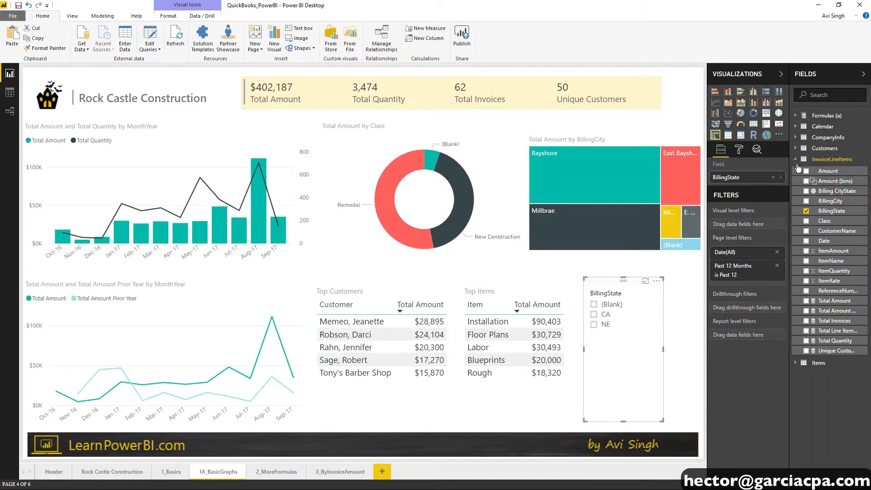
- Convert the BillingState slicer into a stacked bar chart with Total Amount Prior Year as value, and adjust its placement on the page
{"action": "left_click", "coordinate": [715, 92]}
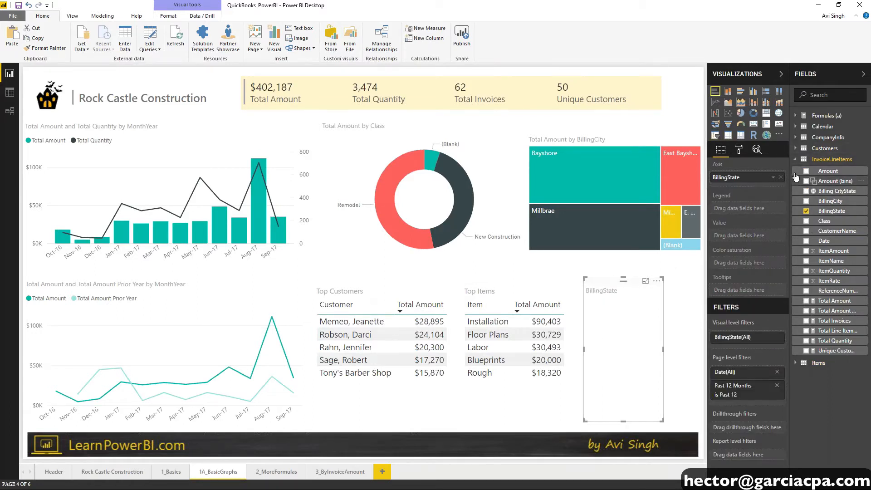
{"action": "left_click", "coordinate": [806, 311]}
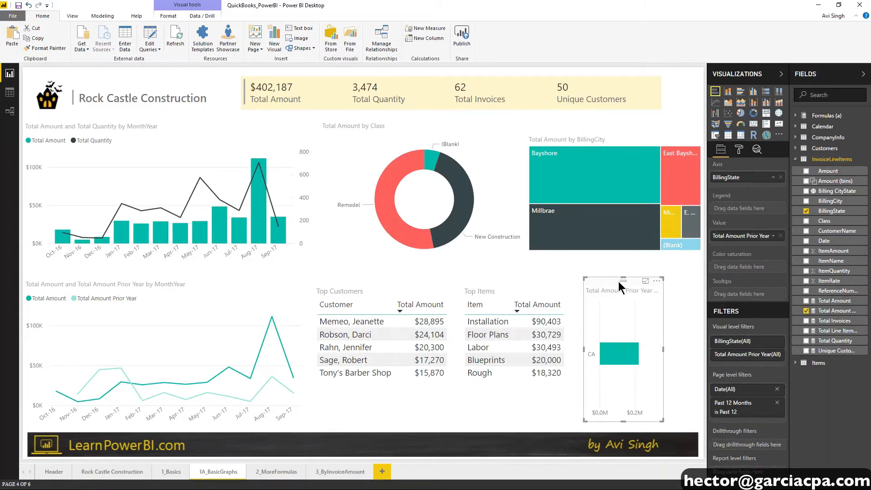
{"action": "left_click_drag", "start_coordinate": [616, 282], "coordinate": [624, 279]}
{"action": "left_click_drag", "start_coordinate": [636, 418], "coordinate": [636, 425]}
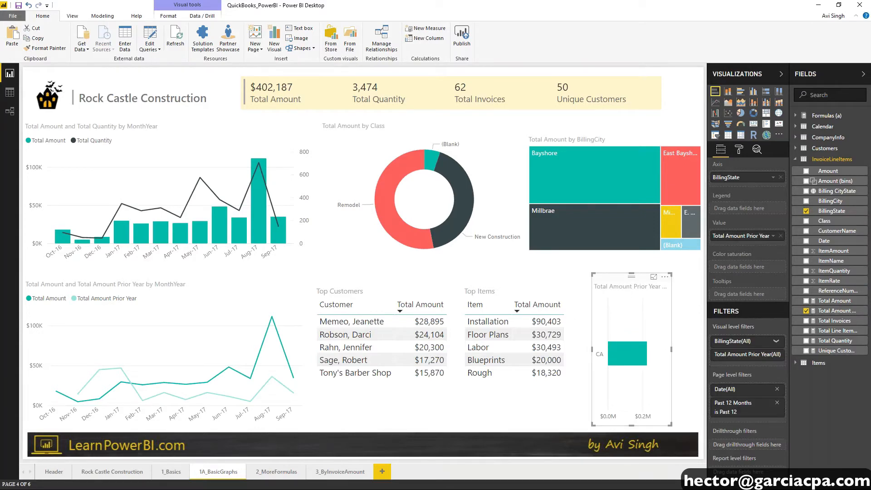
- Replace BillingState with Class as the bar chart's axis and widen the chart to the page's right edge
{"action": "left_click", "coordinate": [806, 211]}
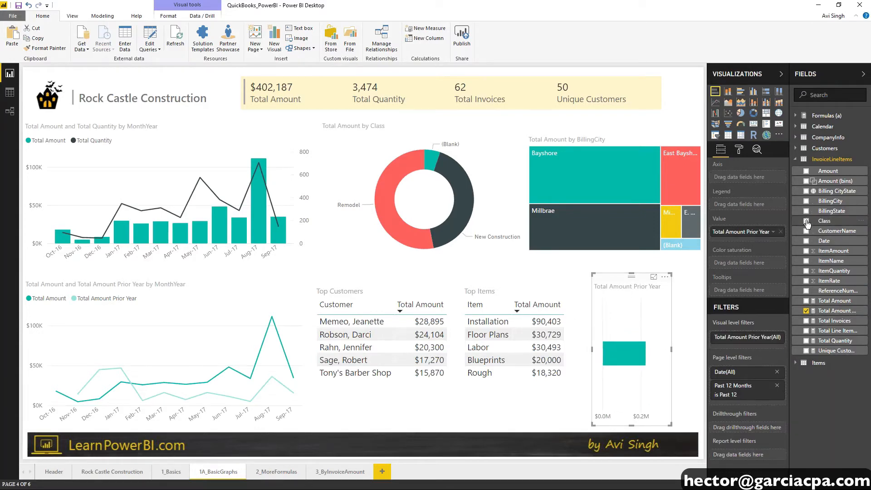
{"action": "left_click", "coordinate": [805, 221]}
{"action": "left_click_drag", "start_coordinate": [627, 275], "coordinate": [702, 269]}
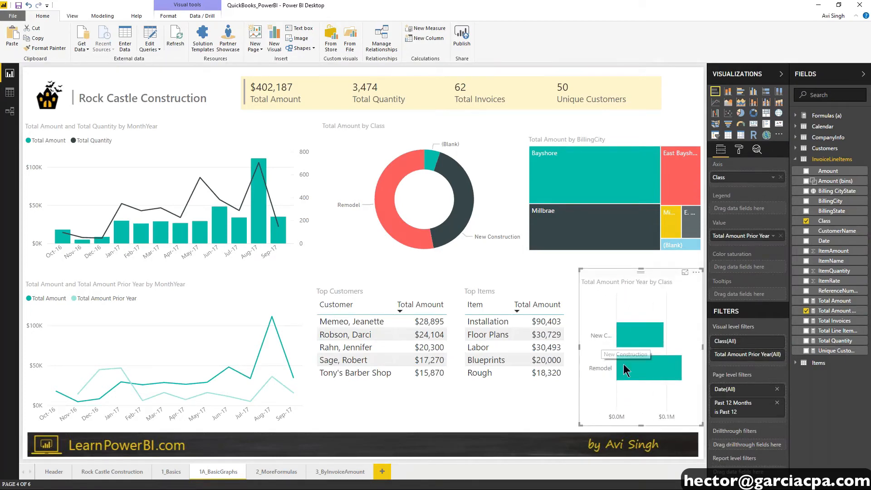
- Cross-filter the report by the New Construction bar and by the Remodel bar, clearing the selection after each
{"action": "mouse_move", "coordinate": [625, 368]}
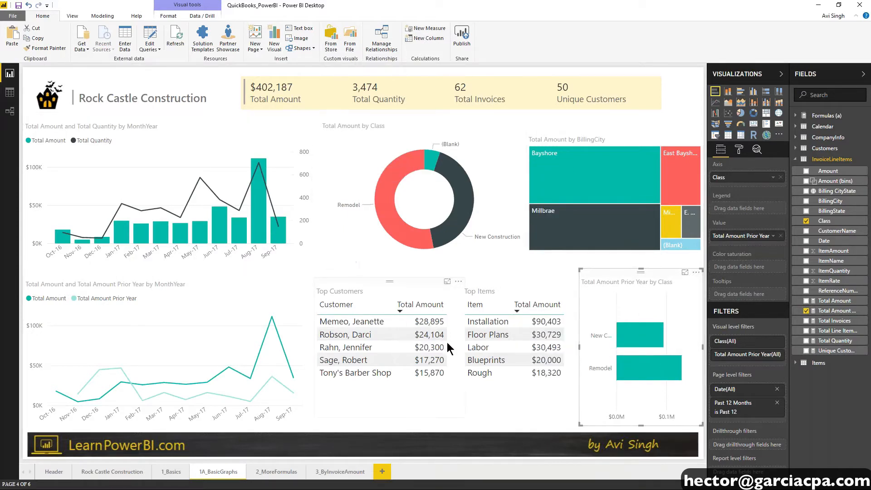
{"action": "left_click", "coordinate": [637, 333]}
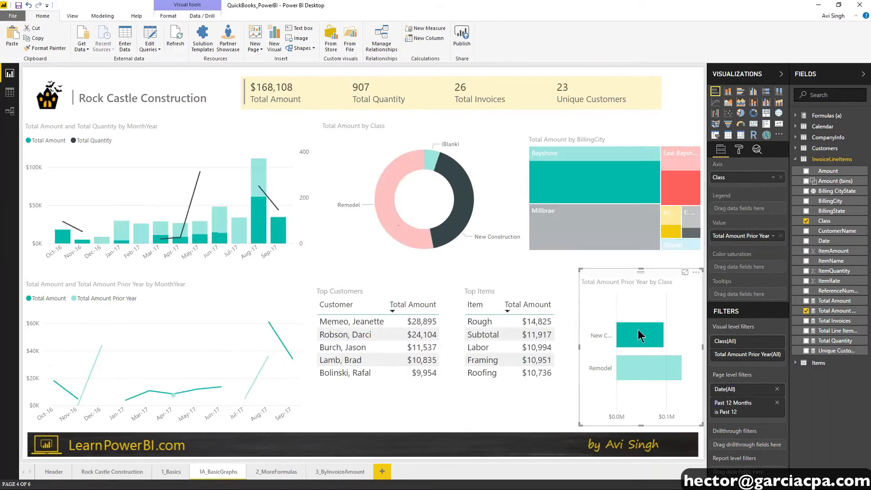
{"action": "left_click", "coordinate": [630, 294]}
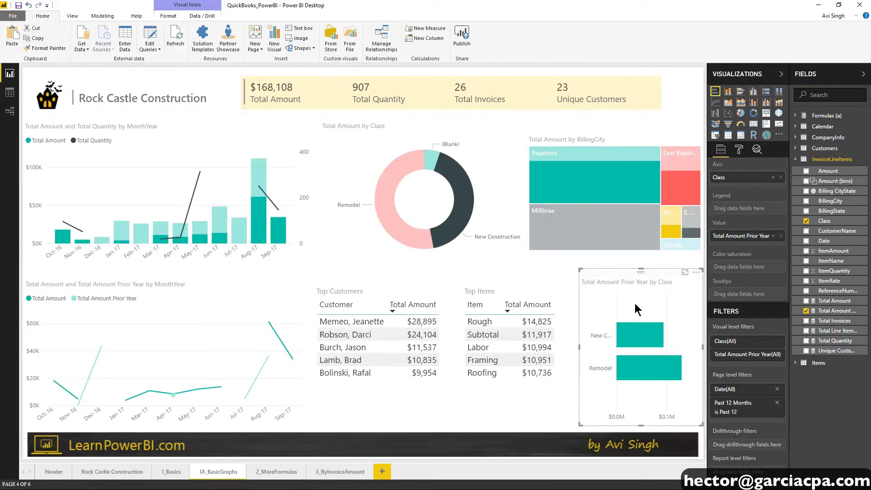
{"action": "left_click", "coordinate": [635, 367]}
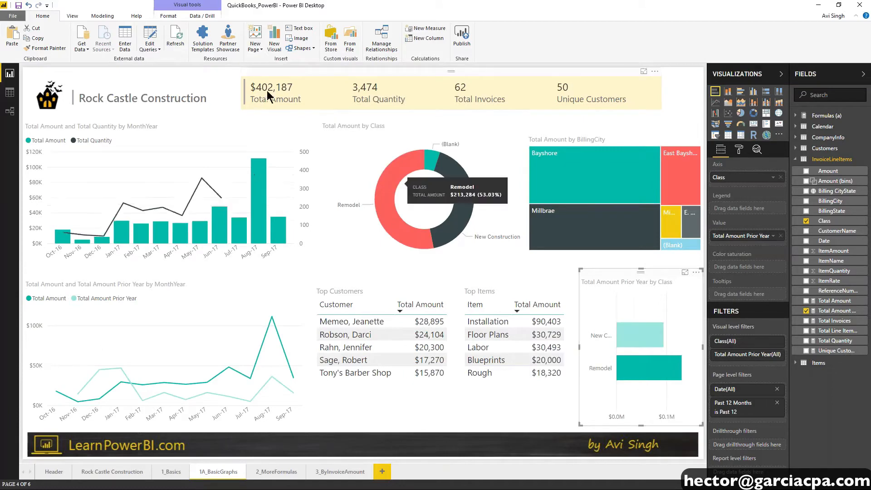
{"action": "left_click", "coordinate": [628, 311]}
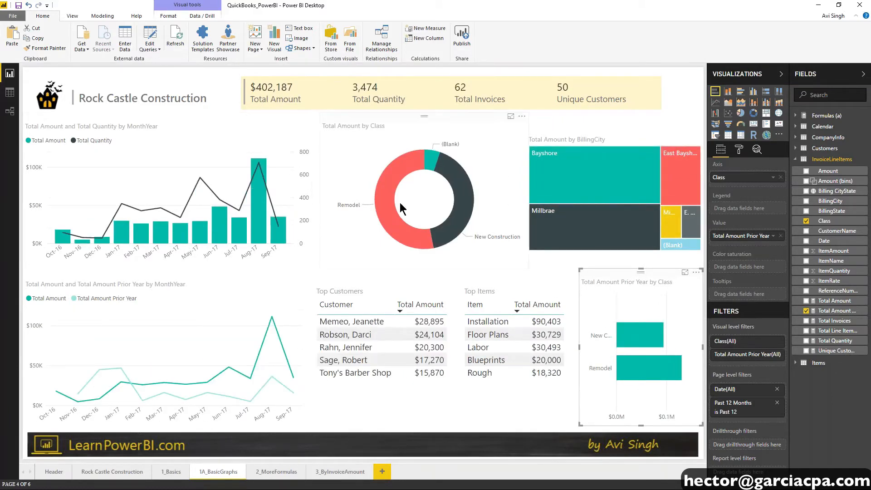
- Cross-filter the report by Bayshore in the BillingCity treemap, clear it, and do the same with the Aug-17 column in the monthly chart
{"action": "left_click", "coordinate": [568, 190]}
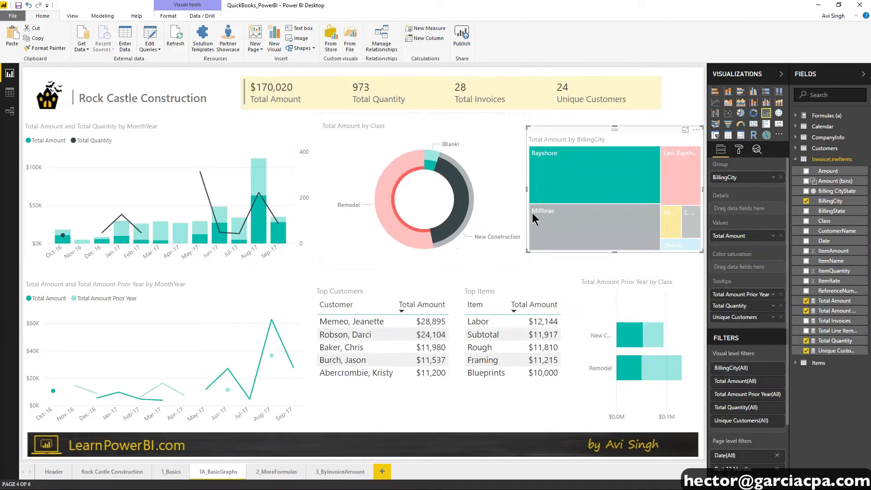
{"action": "left_click", "coordinate": [500, 183]}
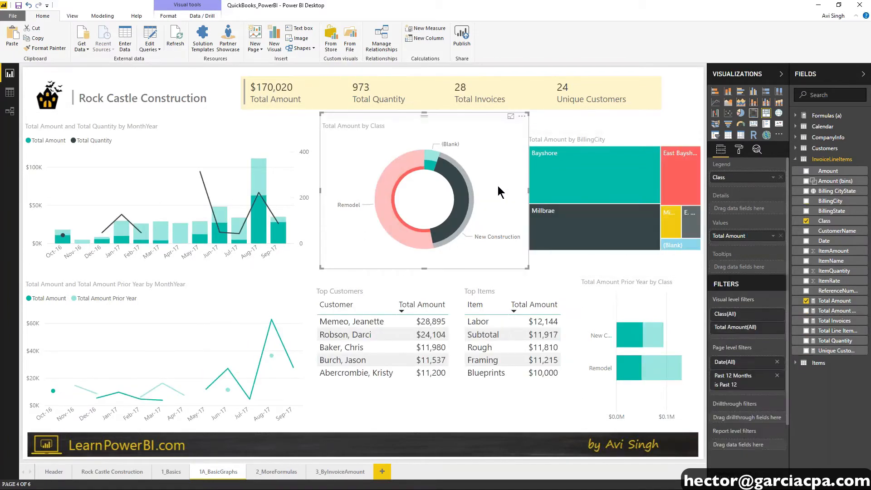
{"action": "left_click", "coordinate": [666, 102]}
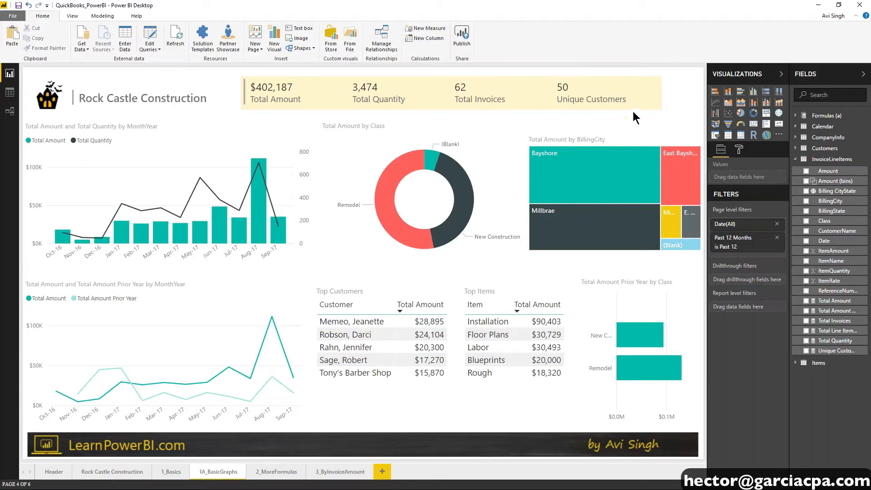
{"action": "left_click", "coordinate": [259, 229]}
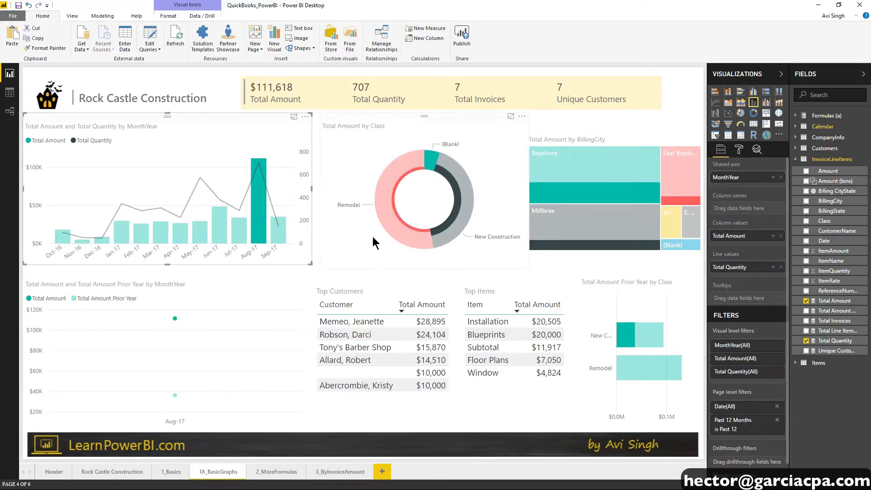
{"action": "left_click", "coordinate": [283, 178]}
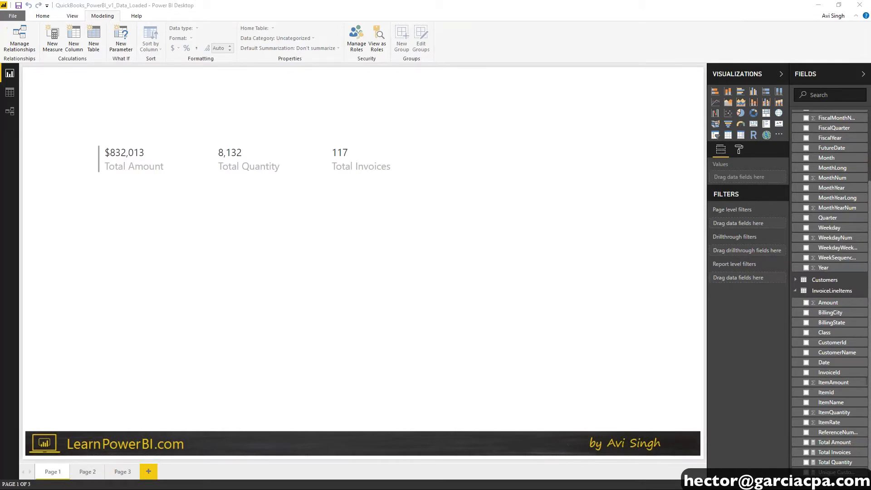
- Move the multi-row card with the three totals slightly higher on Page 1
{"action": "left_click_drag", "start_coordinate": [326, 140], "coordinate": [324, 118]}
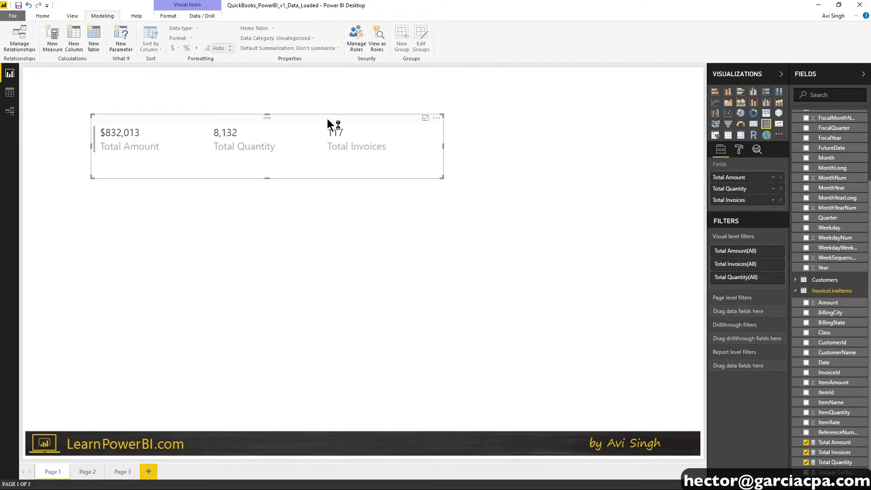
{"action": "left_click_drag", "start_coordinate": [328, 118], "coordinate": [328, 125]}
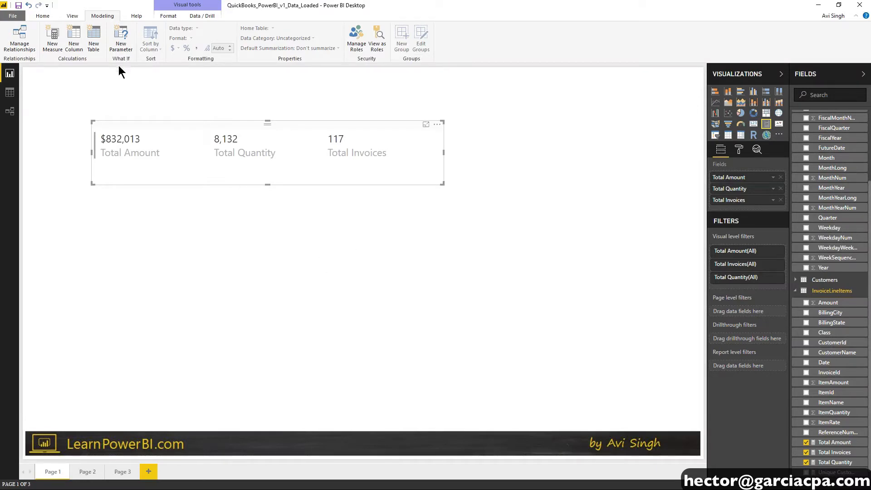
- Create the measure Average Amount per Invoice = [Total Amount] / [Total Invoices]
{"action": "left_click", "coordinate": [50, 45]}
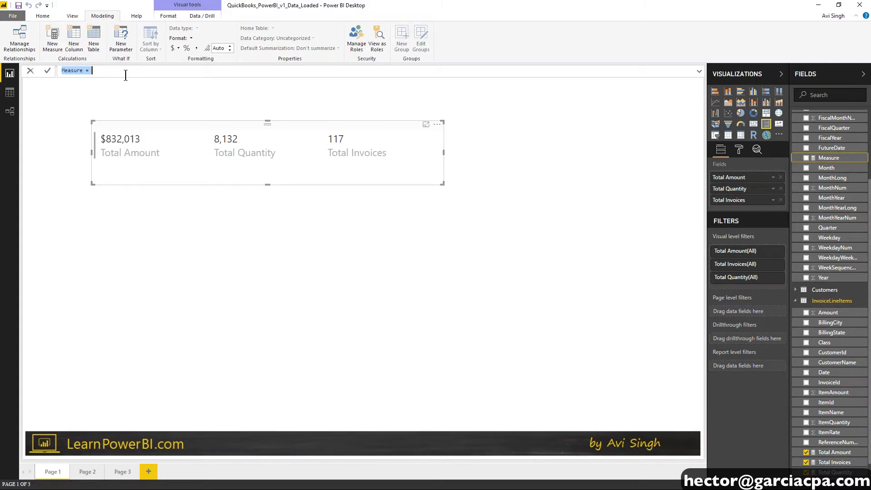
{"action": "type", "text": "Average Amount per Invoice = [Tot"}
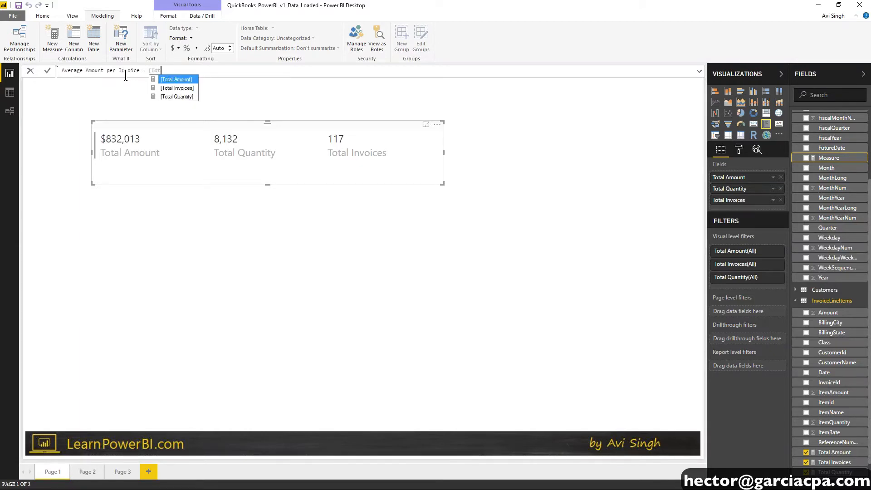
{"action": "key", "text": "Tab"}
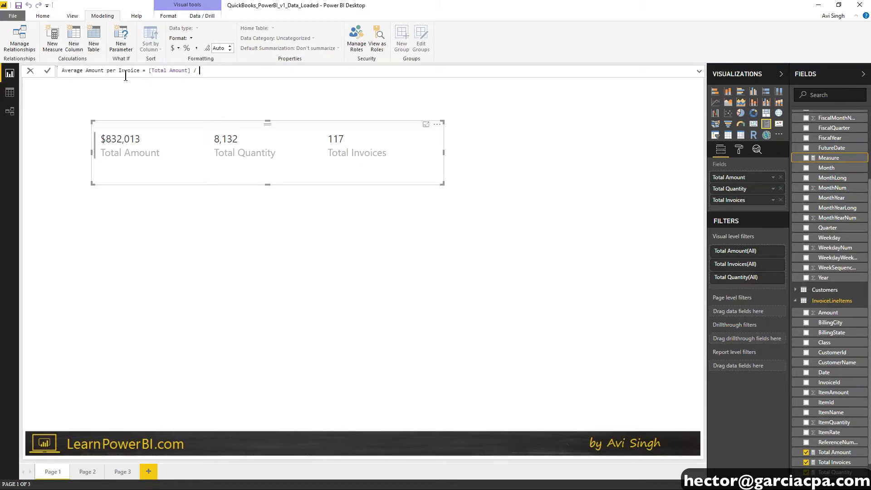
{"action": "type", "text": "[Tot"}
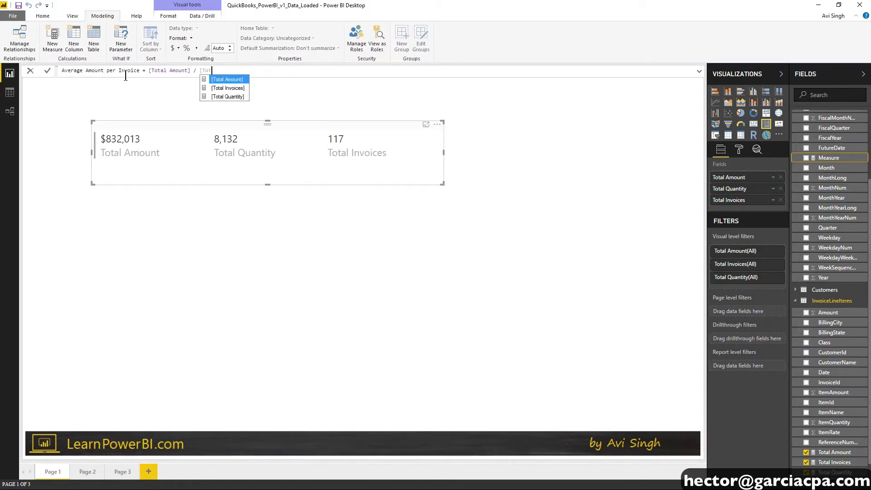
{"action": "key", "text": "Down"}
{"action": "key", "text": "Tab"}
{"action": "key", "text": "Return"}
- Format the new measure as $ English (United States) currency with 0 decimal places
{"action": "left_click", "coordinate": [202, 35]}
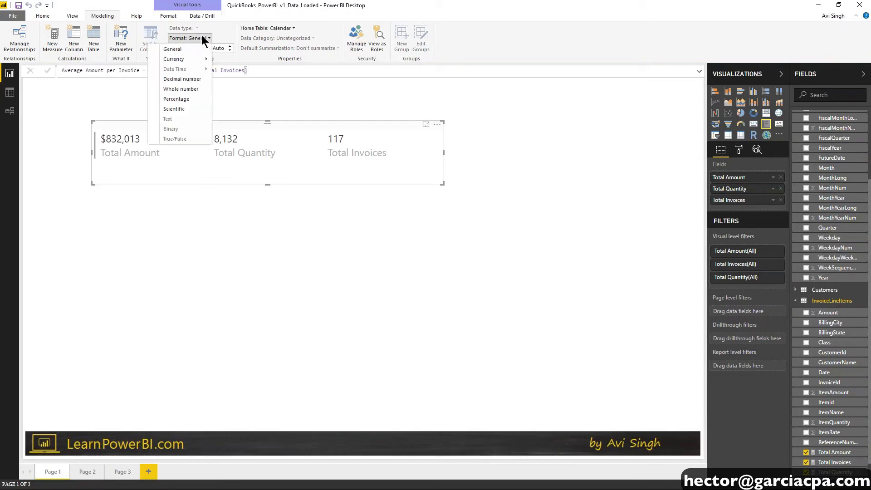
{"action": "mouse_move", "coordinate": [183, 62]}
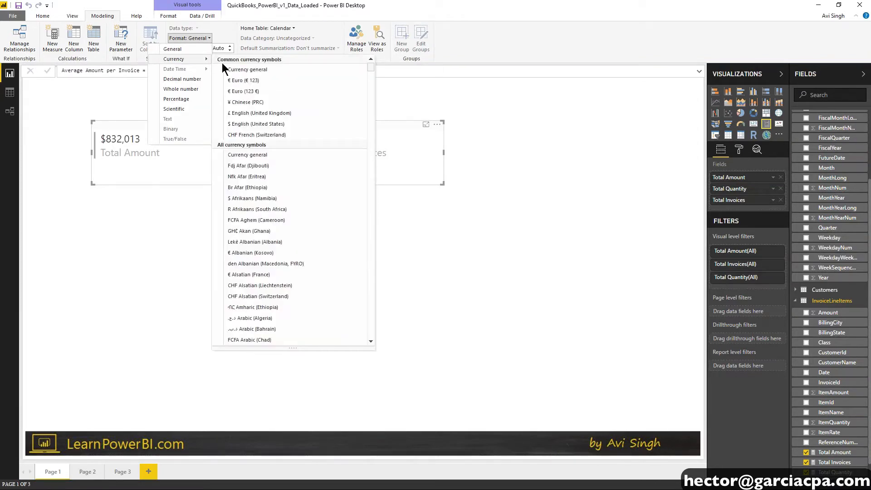
{"action": "left_click", "coordinate": [244, 69]}
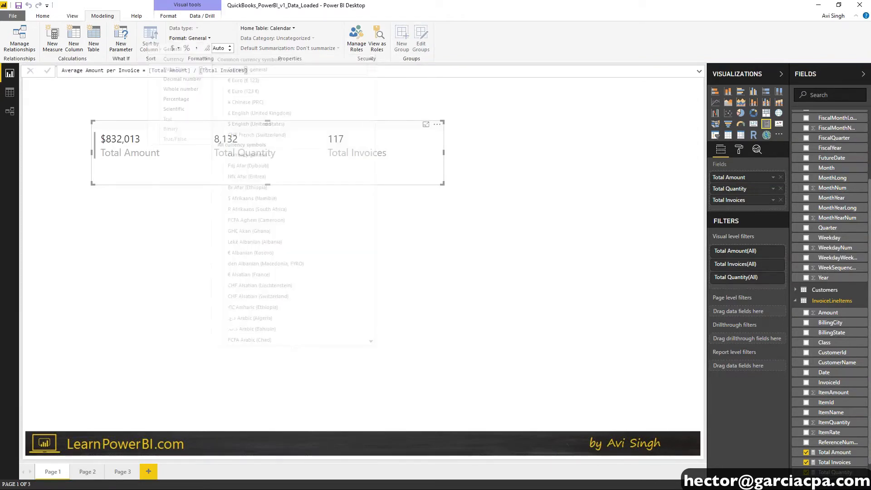
{"action": "left_click", "coordinate": [230, 47]}
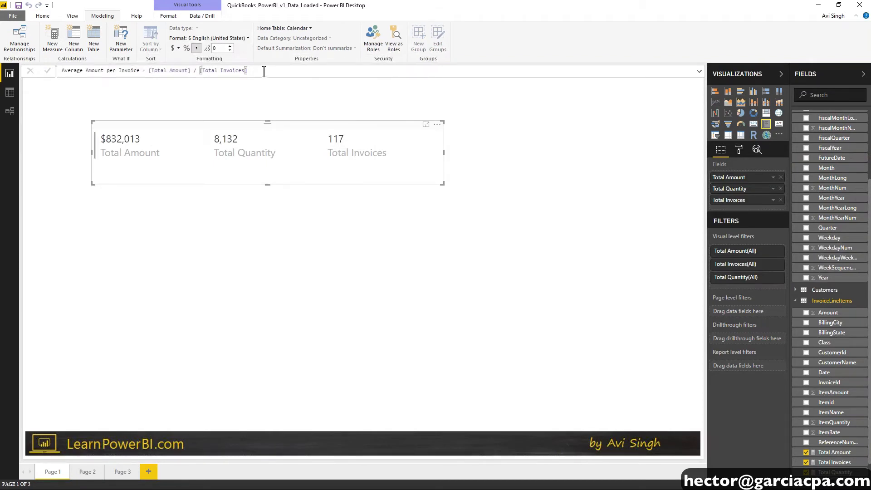
- Rename the measure to Avg Amount per Invoice in its formula
{"action": "left_click", "coordinate": [139, 70]}
{"action": "key", "text": "shift+Home"}
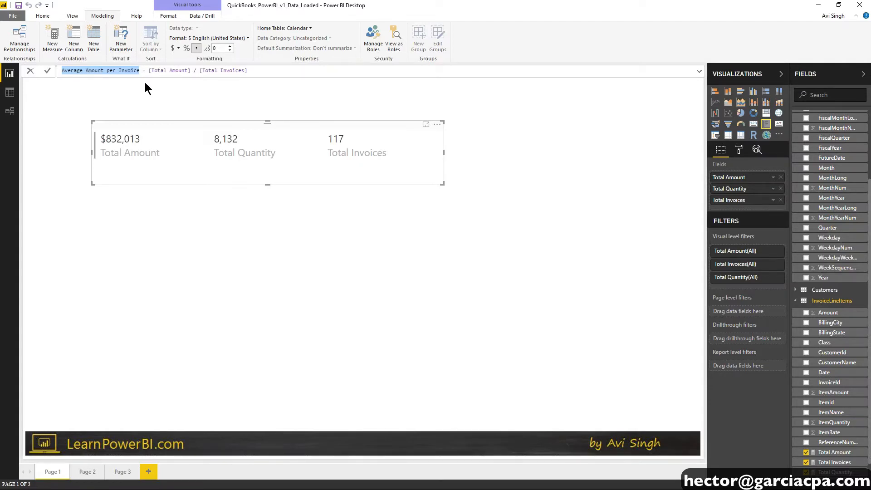
{"action": "key", "text": "Home"}
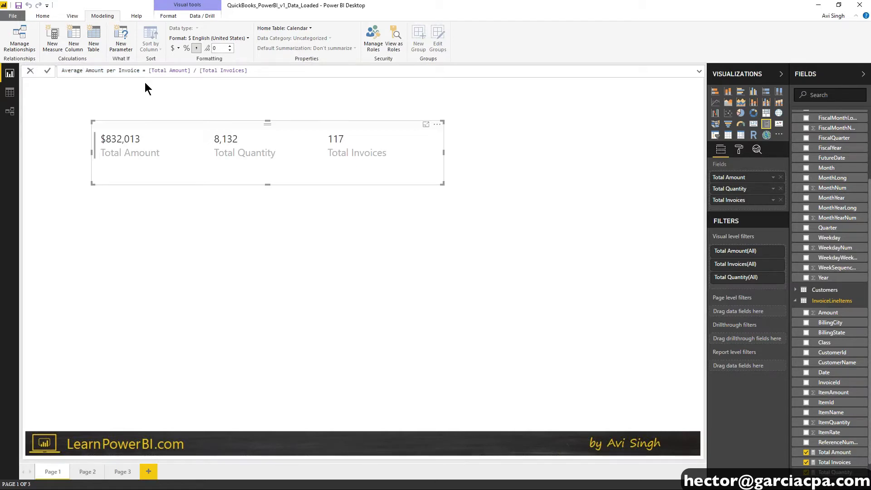
{"action": "key", "text": "ctrl+shift+Right"}
{"action": "type", "text": "Avg"}
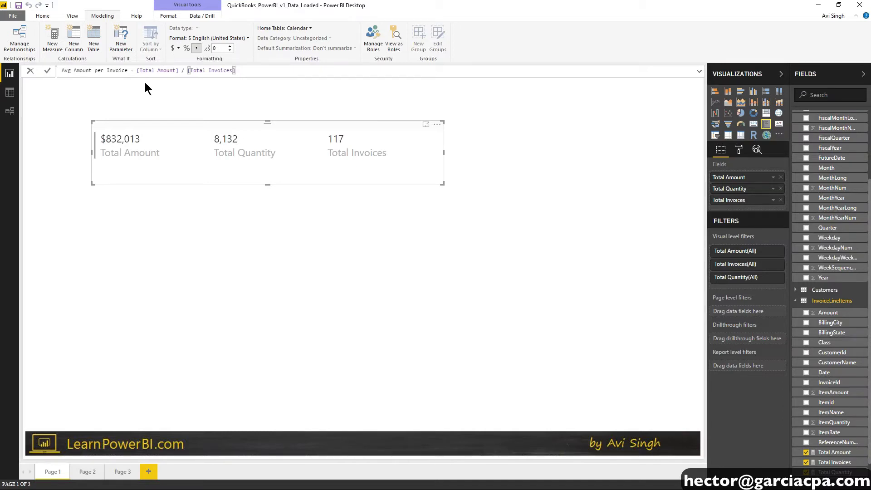
{"action": "key", "text": "Home"}
{"action": "left_click", "coordinate": [257, 70]}
- Move the multi-row card toward the upper-left corner of the report page
{"action": "left_click_drag", "start_coordinate": [173, 128], "coordinate": [141, 119]}
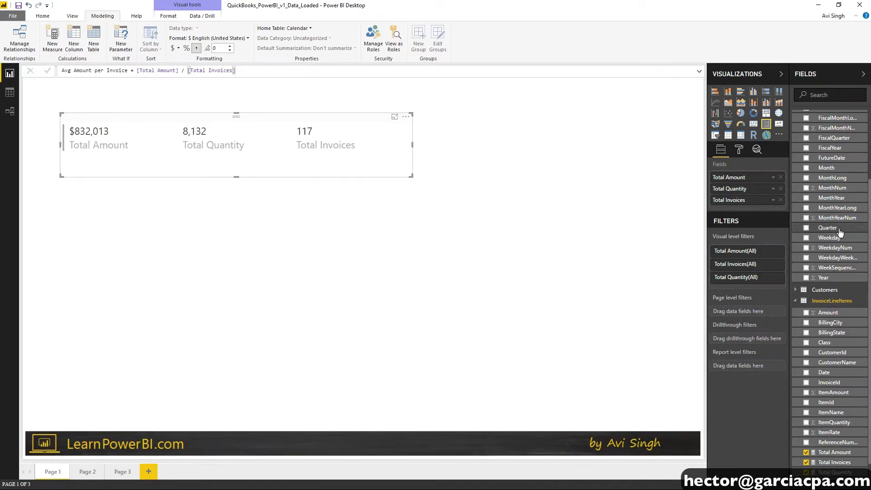
- Change the home table of the Avg Amount per Invoice measure to InvoiceLineItems
{"action": "scroll", "coordinate": [842, 241], "scroll_direction": "up", "scroll_amount": 3}
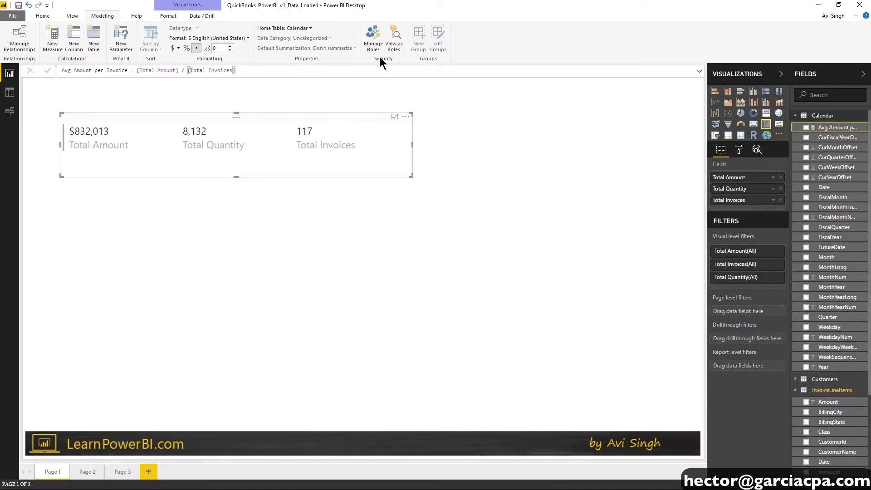
{"action": "left_click", "coordinate": [304, 29]}
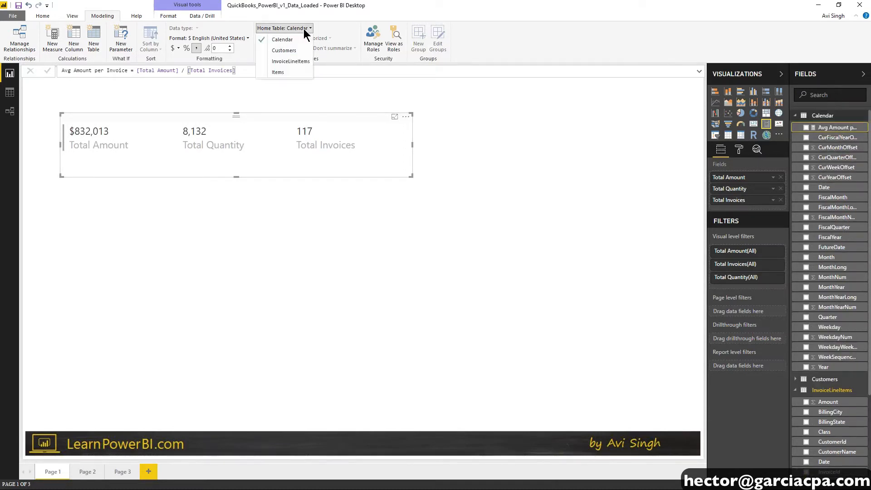
{"action": "left_click", "coordinate": [290, 61]}
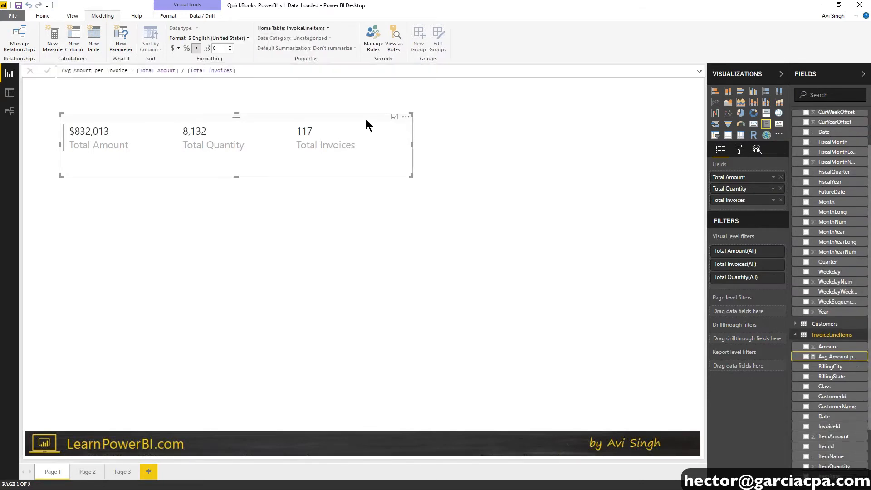
- Add Avg Amount per Invoice to the multi-row card and widen the card so its full label fits
{"action": "scroll", "coordinate": [843, 345], "scroll_direction": "down", "scroll_amount": 2}
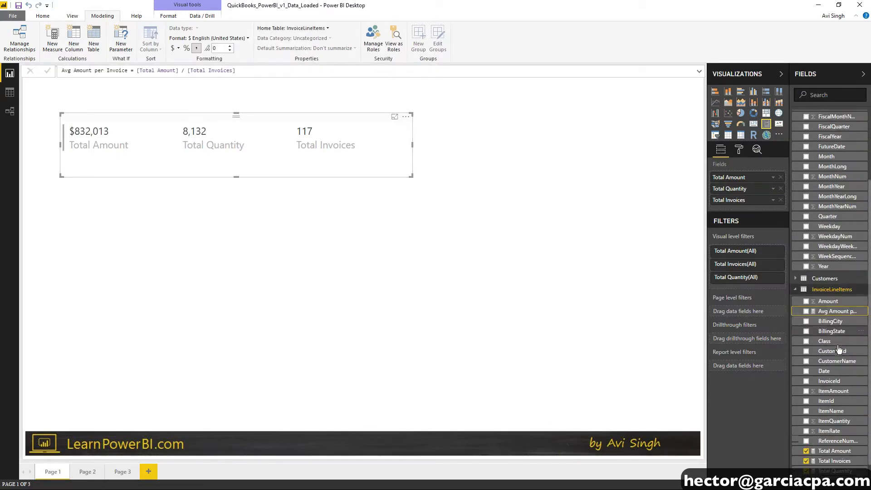
{"action": "left_click", "coordinate": [806, 312]}
{"action": "left_click_drag", "start_coordinate": [353, 119], "coordinate": [341, 126]}
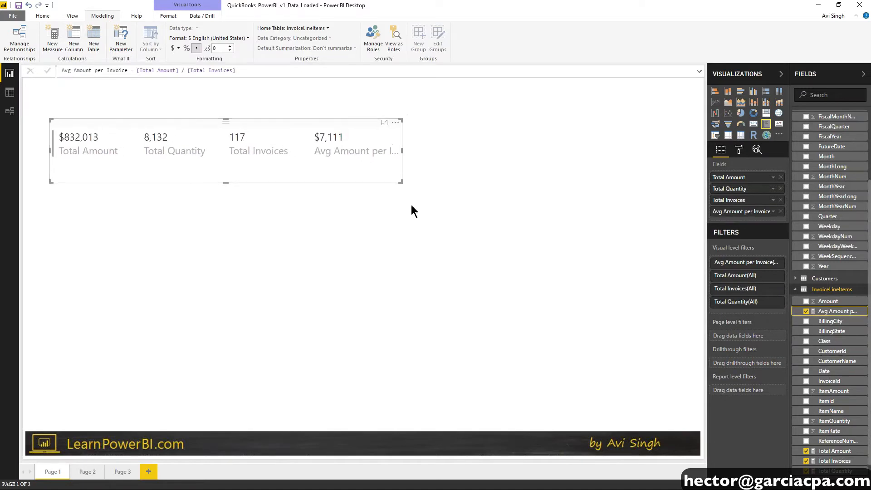
{"action": "left_click_drag", "start_coordinate": [400, 178], "coordinate": [524, 193]}
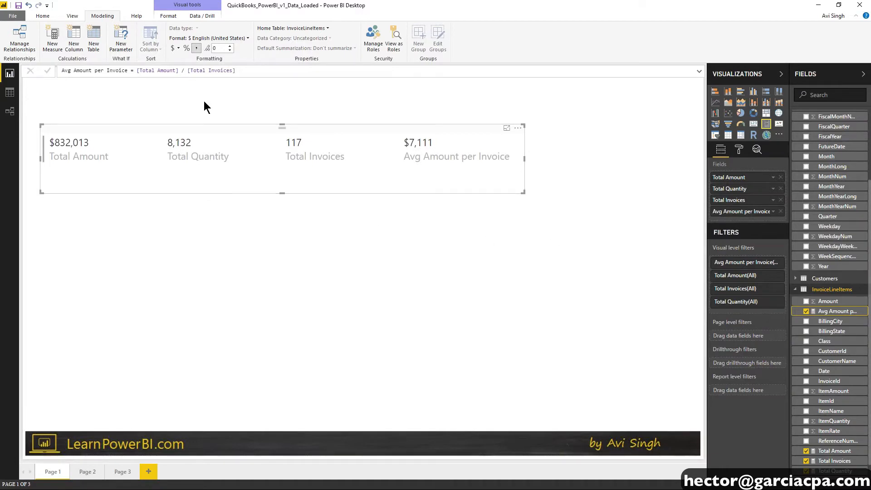
- Move the multi-row card up toward the top edge of the report page
{"action": "left_click", "coordinate": [53, 45]}
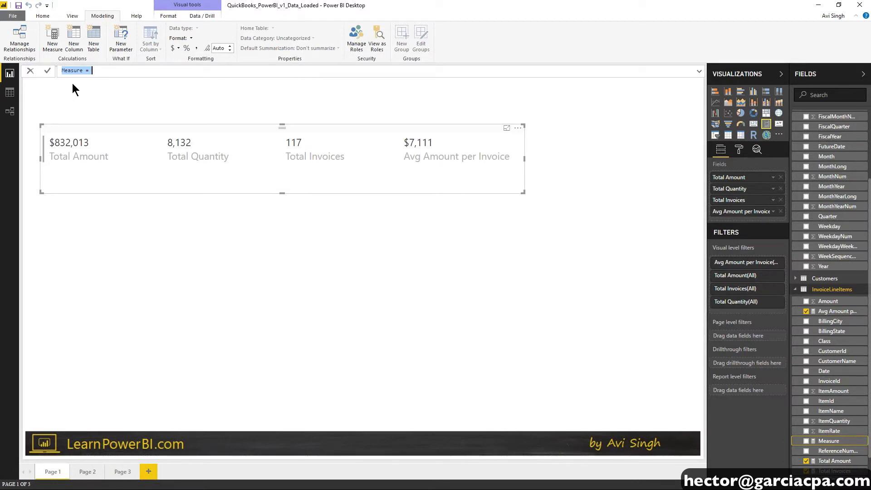
{"action": "key", "text": "Escape"}
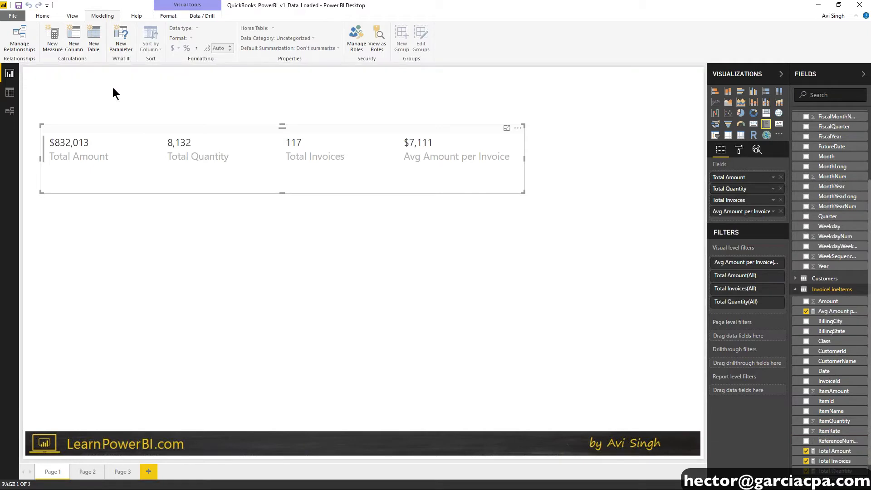
{"action": "left_click_drag", "start_coordinate": [270, 129], "coordinate": [306, 98]}
- Create a table below the card with the CustomerName and Avg Amount per Invoice fields from InvoiceLineItems
{"action": "left_click", "coordinate": [502, 259]}
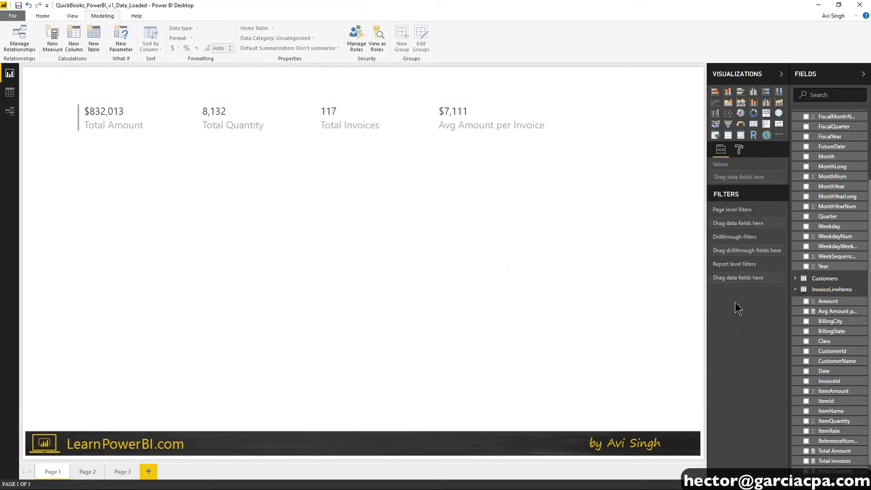
{"action": "left_click", "coordinate": [805, 361]}
{"action": "left_click_drag", "start_coordinate": [116, 176], "coordinate": [252, 190]}
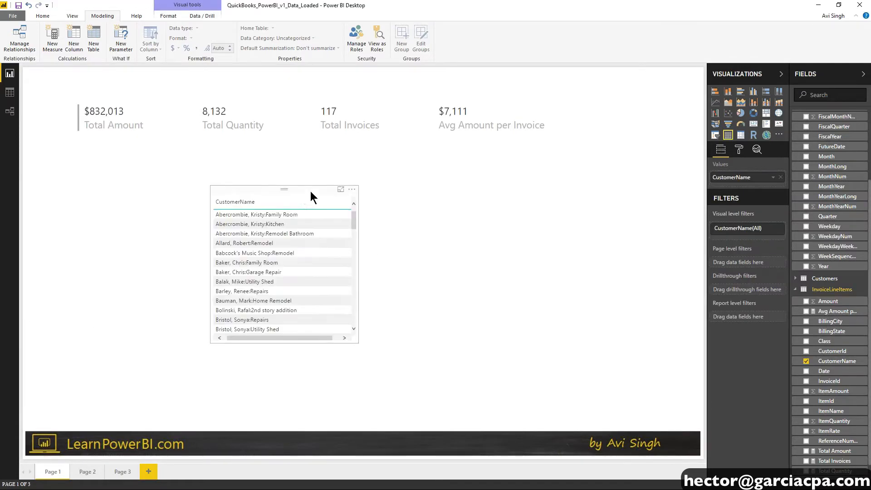
{"action": "scroll", "coordinate": [820, 363], "scroll_direction": "down", "scroll_amount": 1}
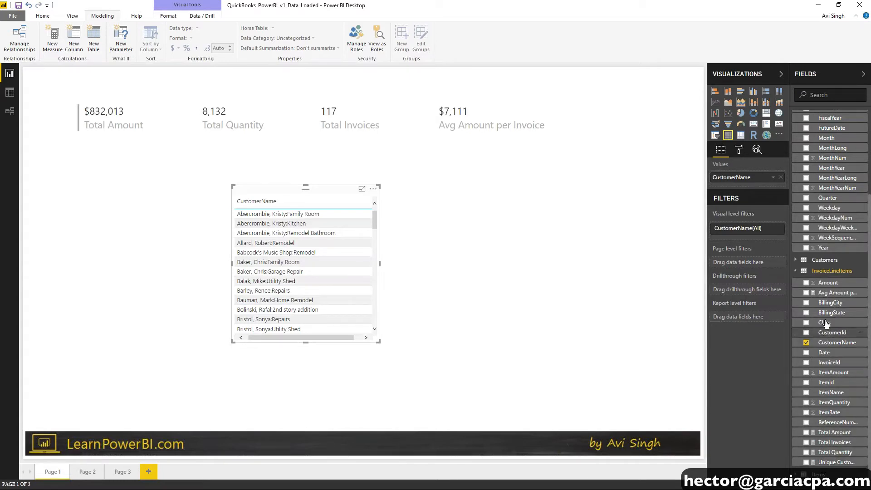
{"action": "left_click", "coordinate": [806, 293]}
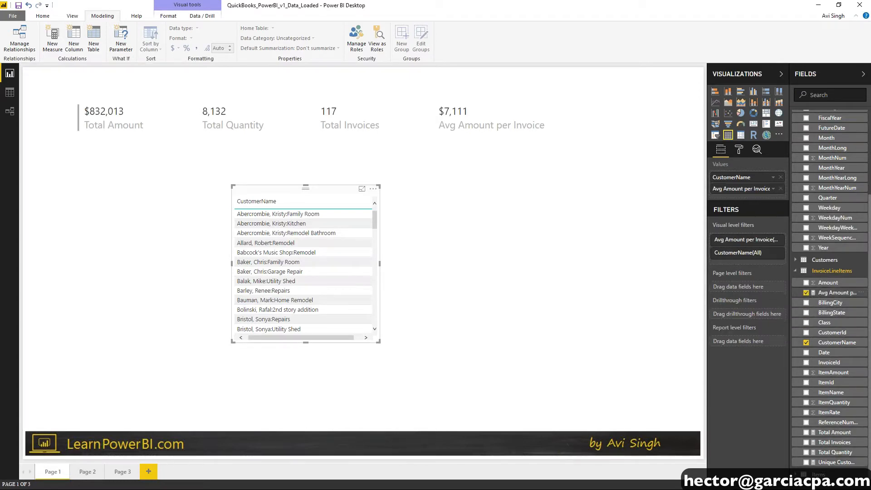
- Enlarge the customer table to show both columns and shift it slightly toward the page's left side
{"action": "left_click_drag", "start_coordinate": [332, 192], "coordinate": [319, 186]}
{"action": "left_click_drag", "start_coordinate": [366, 337], "coordinate": [505, 386]}
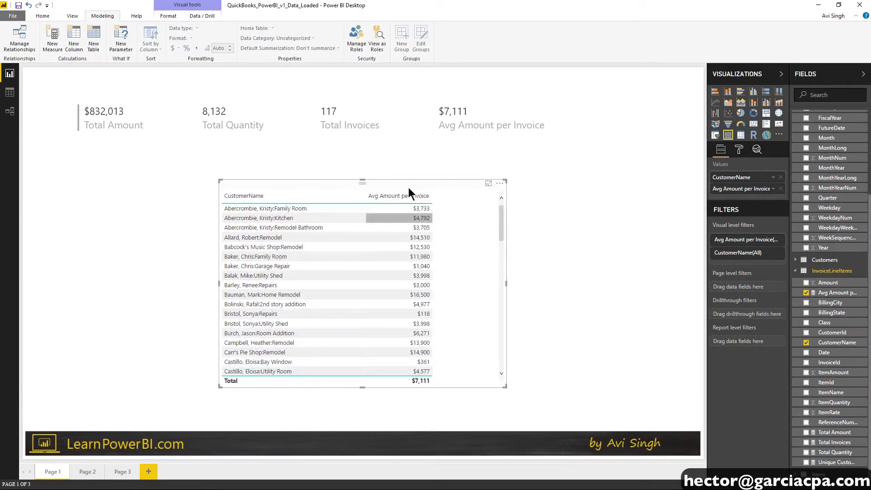
{"action": "left_click_drag", "start_coordinate": [420, 183], "coordinate": [404, 181]}
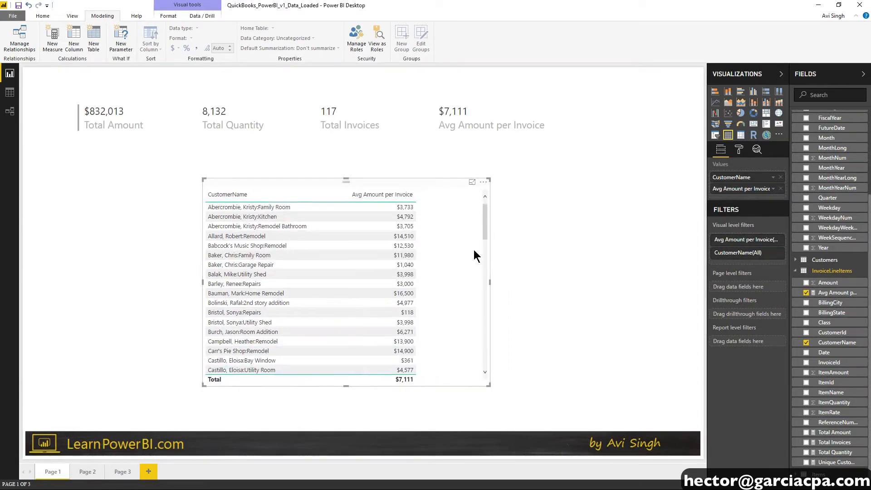
- Sort the customer table by Avg Amount per Invoice in descending order and move it toward the page's left edge
{"action": "left_click", "coordinate": [396, 197]}
{"action": "left_click", "coordinate": [357, 197]}
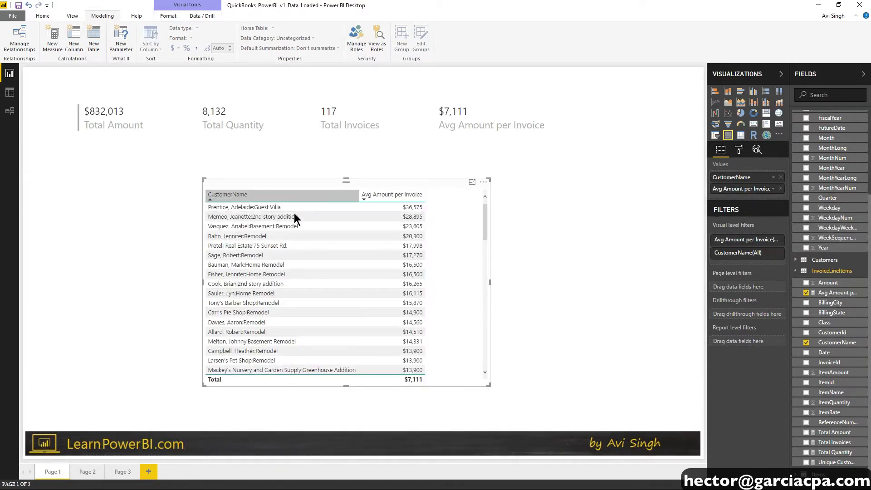
{"action": "left_click_drag", "start_coordinate": [418, 181], "coordinate": [248, 162]}
{"action": "left_click", "coordinate": [112, 76]}
{"action": "left_click", "coordinate": [52, 46]}
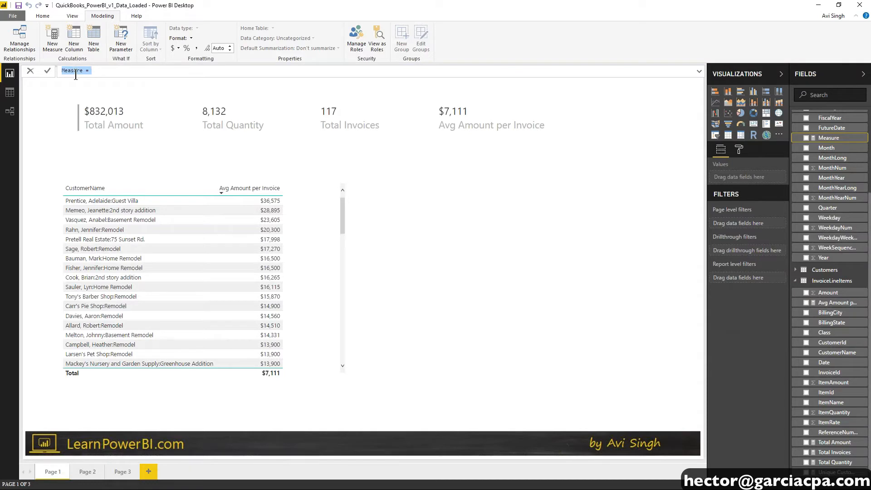
{"action": "key", "text": "Escape"}
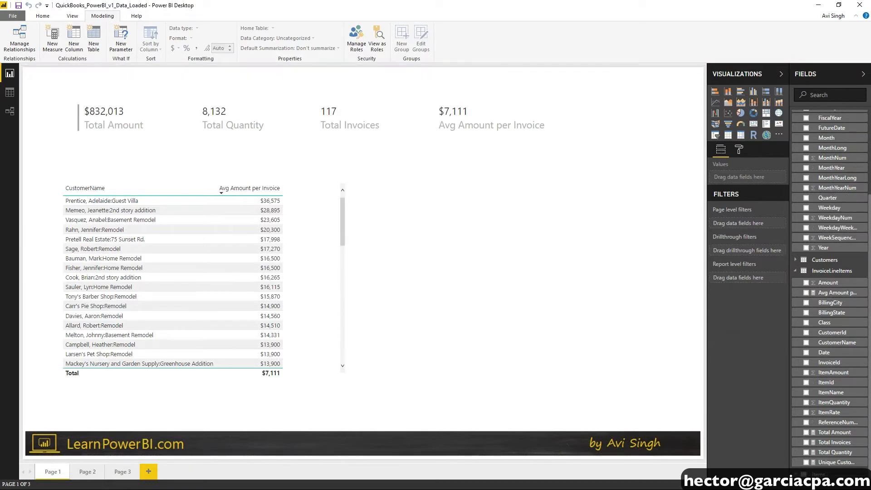
- Move the customer table back toward the middle of the page and convert it to a matrix
{"action": "left_click_drag", "start_coordinate": [242, 176], "coordinate": [353, 178]}
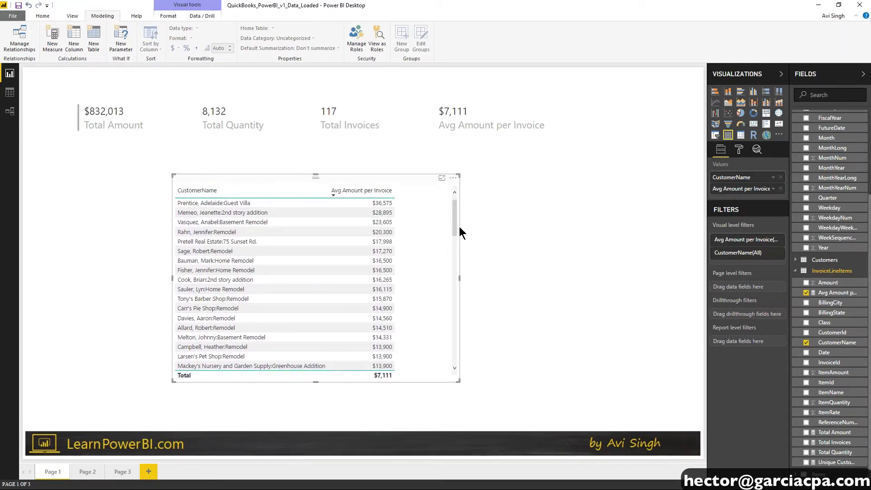
{"action": "left_click", "coordinate": [831, 271]}
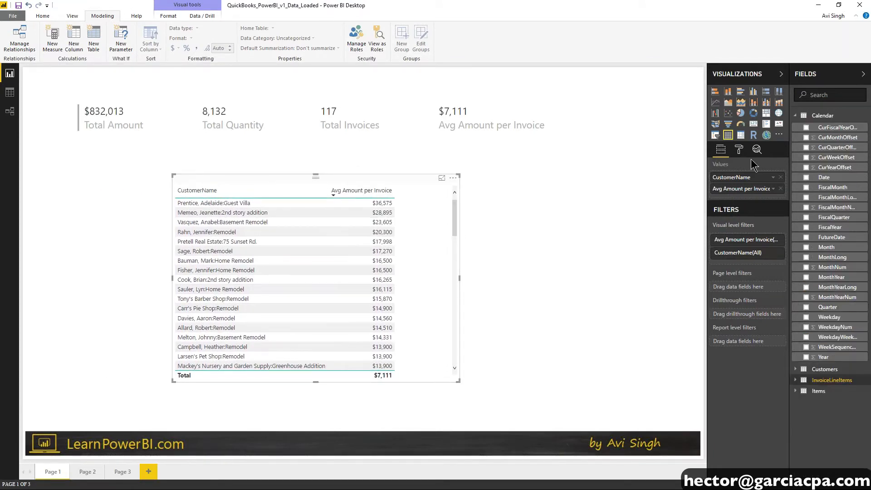
{"action": "left_click", "coordinate": [740, 134]}
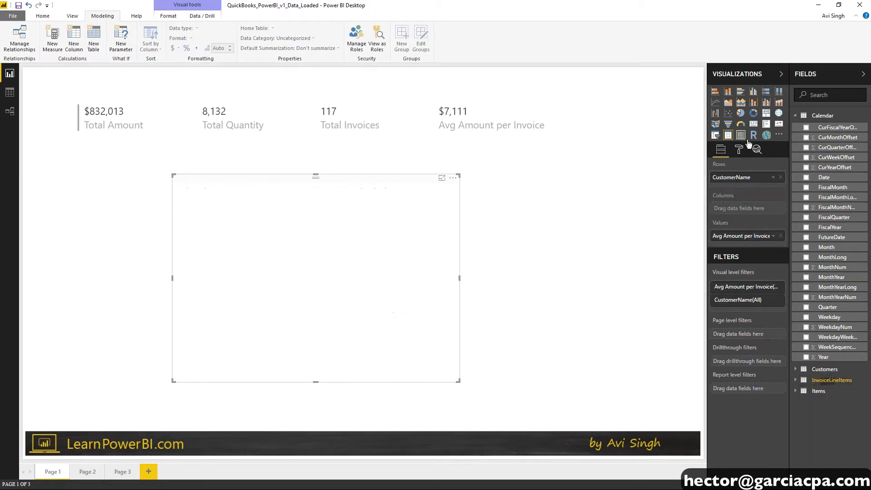
- Add the Class field from InvoiceLineItems to the matrix rows, above CustomerName
{"action": "left_click", "coordinate": [794, 116]}
{"action": "left_click", "coordinate": [795, 137]}
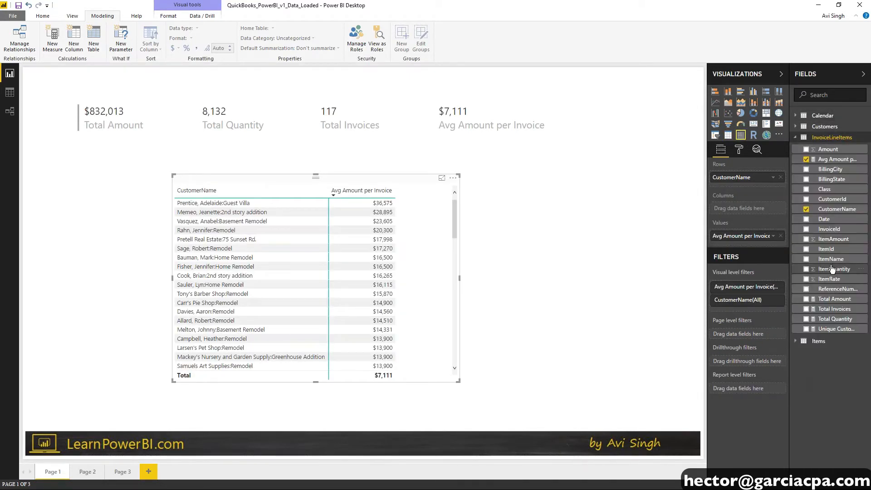
{"action": "left_click_drag", "start_coordinate": [824, 189], "coordinate": [748, 176]}
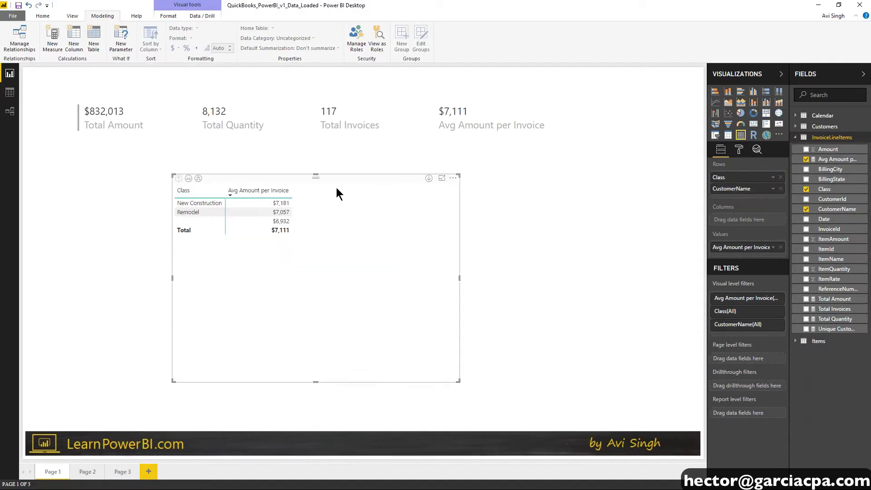
- Drill down into the New Construction class in the matrix and drill back up to the class level
{"action": "right_click", "coordinate": [206, 202]}
{"action": "key", "text": "Escape"}
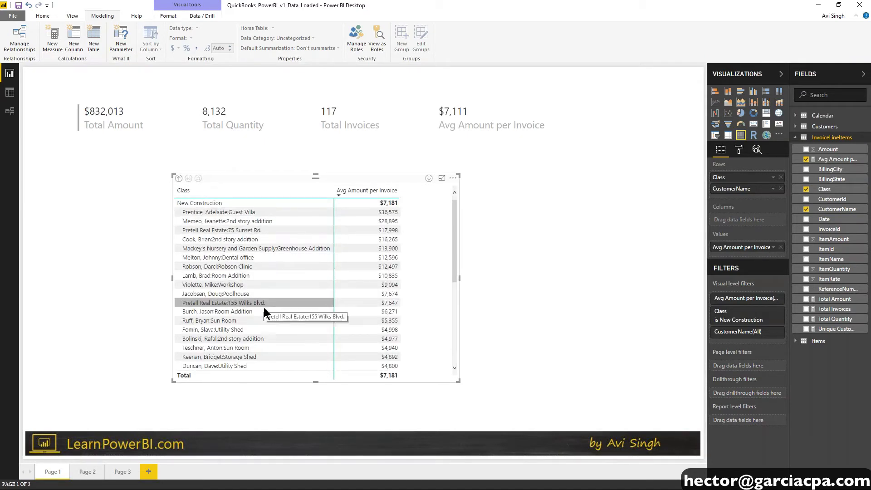
{"action": "left_click", "coordinate": [179, 178]}
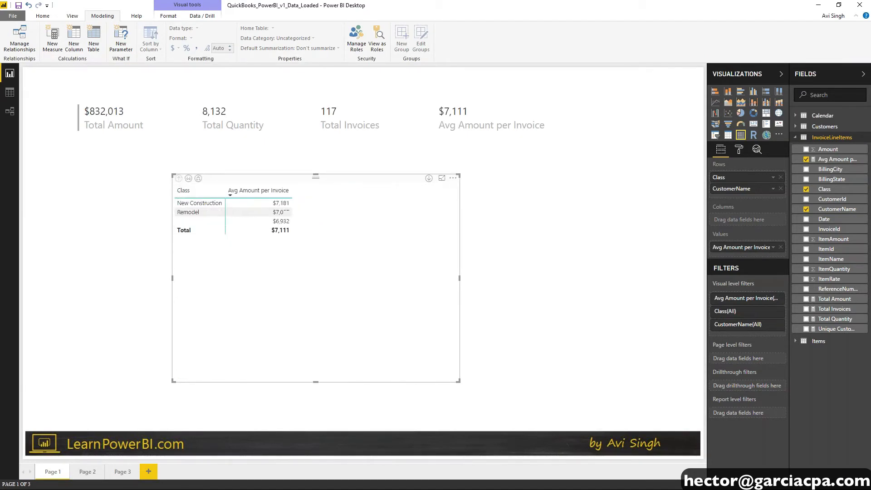
- Drill down into the Remodel class in the matrix and return to the class level
{"action": "right_click", "coordinate": [195, 212]}
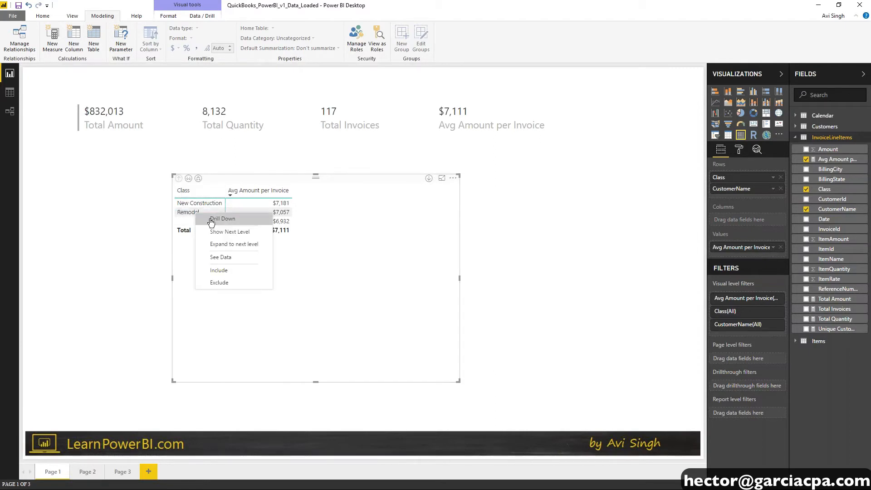
{"action": "left_click", "coordinate": [212, 219]}
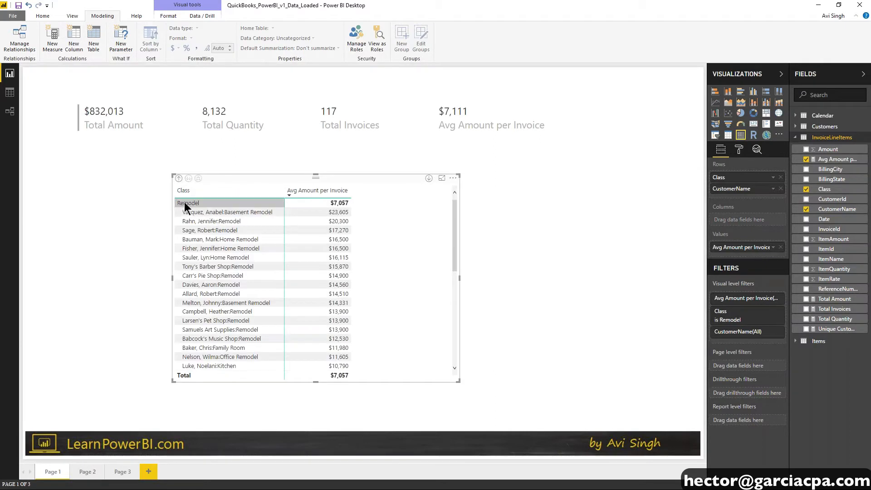
{"action": "left_click", "coordinate": [179, 177]}
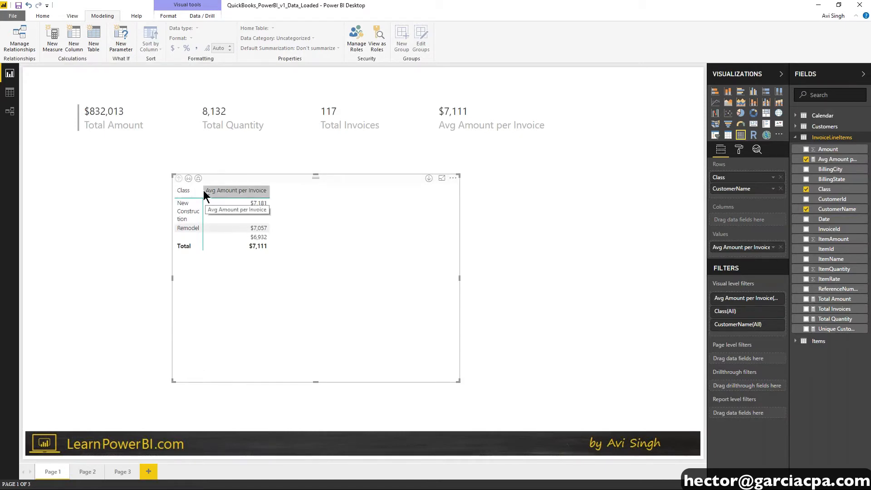
- Widen the matrix's Class column so New Construction fits on one line, and move the matrix toward the page's left side
{"action": "left_click_drag", "start_coordinate": [203, 189], "coordinate": [271, 194]}
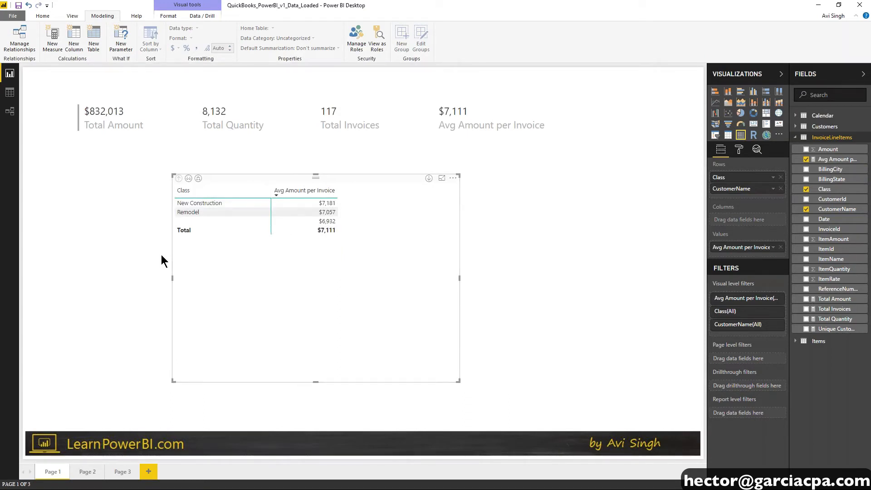
{"action": "left_click", "coordinate": [154, 230]}
{"action": "left_click_drag", "start_coordinate": [309, 179], "coordinate": [220, 178]}
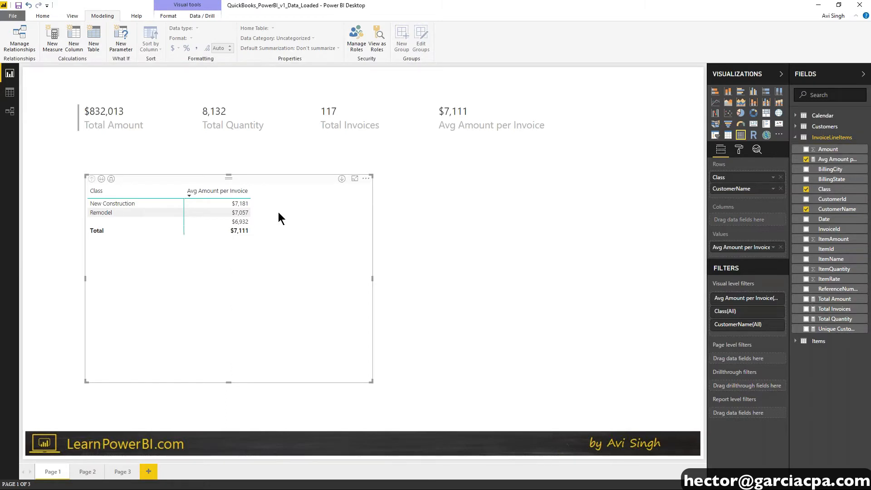
- Duplicate the matrix, convert the copy to a stacked column chart and place it to the right of the original
{"action": "left_click_drag", "start_coordinate": [304, 178], "coordinate": [561, 175]}
{"action": "key", "text": "ctrl+c"}
{"action": "key", "text": "ctrl+v"}
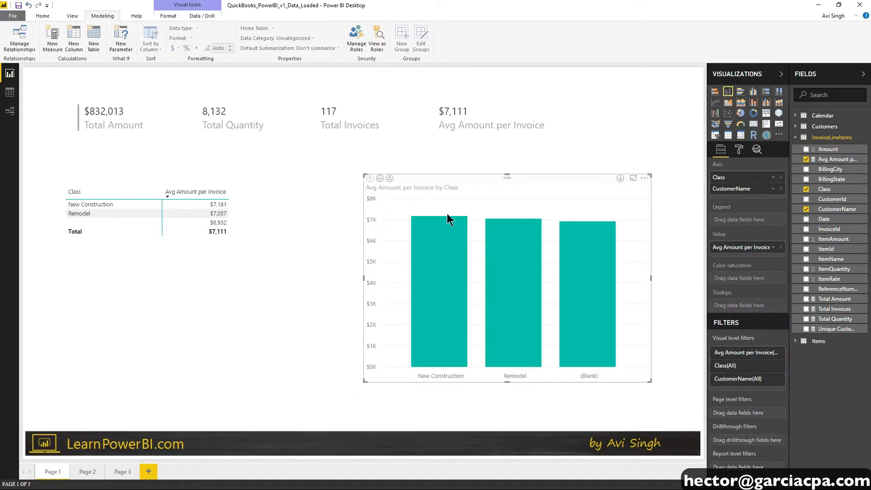
{"action": "left_click_drag", "start_coordinate": [469, 178], "coordinate": [445, 171]}
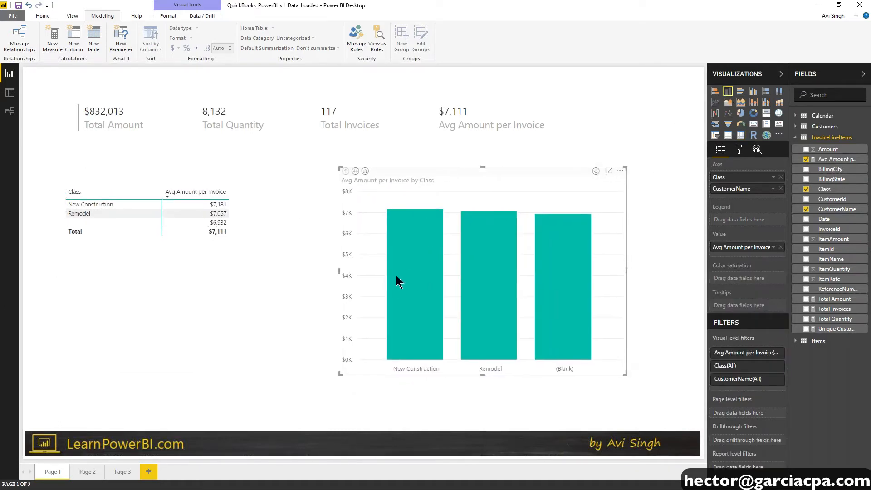
- Drill down into Remodel in the column chart and cross-filter the page by the customer with the tallest column
{"action": "right_click", "coordinate": [495, 274]}
{"action": "left_click", "coordinate": [502, 274]}
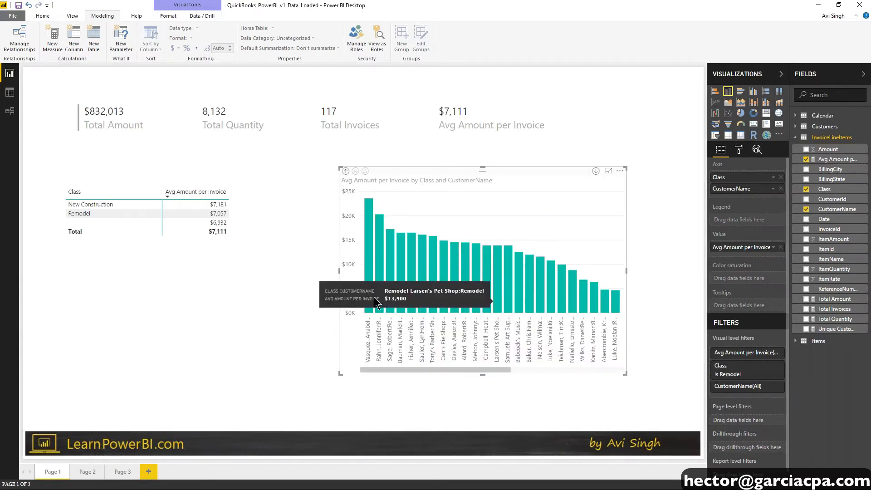
{"action": "left_click", "coordinate": [367, 271]}
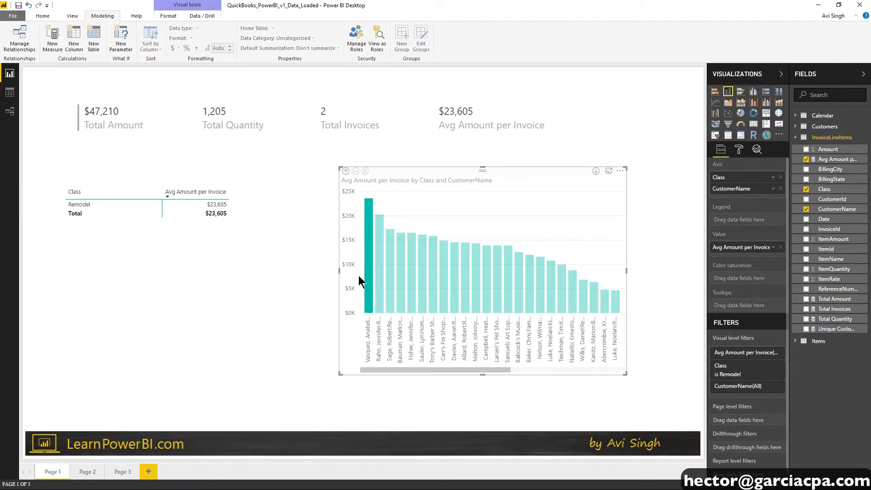
- Align the matrix beside the column chart, beneath the card, and reduce the matrix's height to fit its rows
{"action": "left_click_drag", "start_coordinate": [208, 179], "coordinate": [166, 175]}
{"action": "left_click_drag", "start_coordinate": [250, 175], "coordinate": [265, 168]}
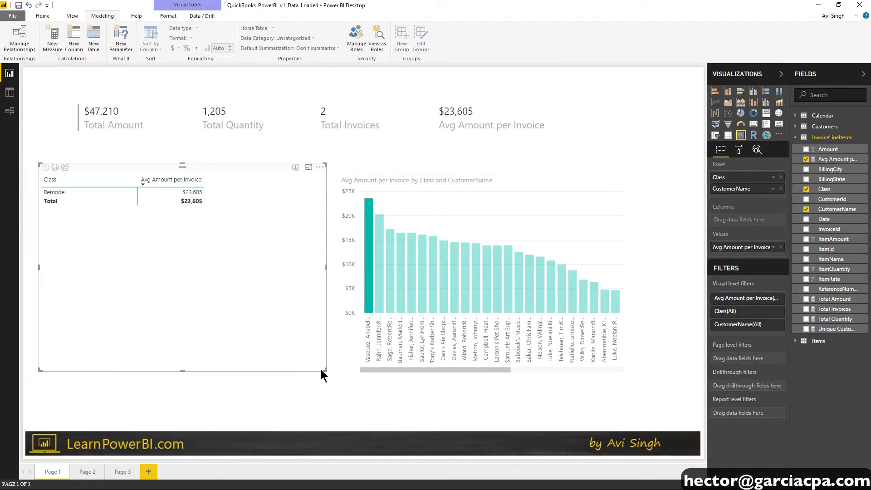
{"action": "left_click_drag", "start_coordinate": [322, 369], "coordinate": [321, 252]}
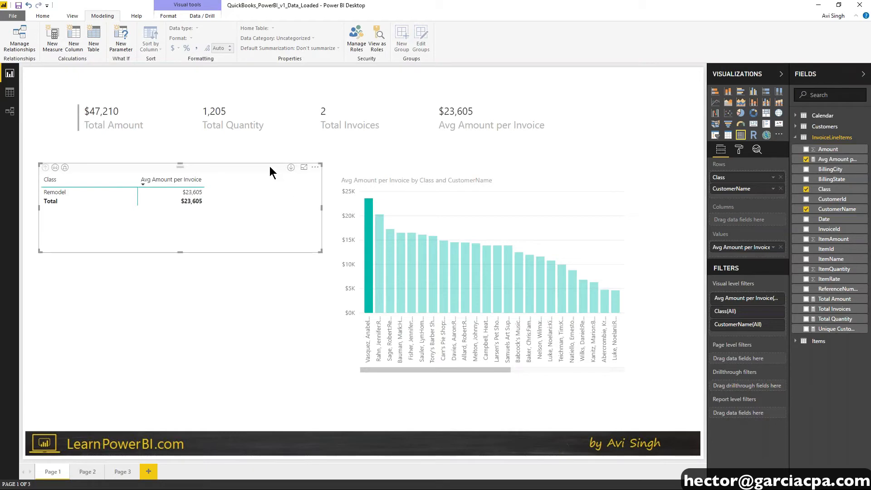
- Add a table beneath the matrix listing Date, ItemName and ItemAmount from InvoiceLineItems, and widen it to fit the columns
{"action": "left_click", "coordinate": [205, 336]}
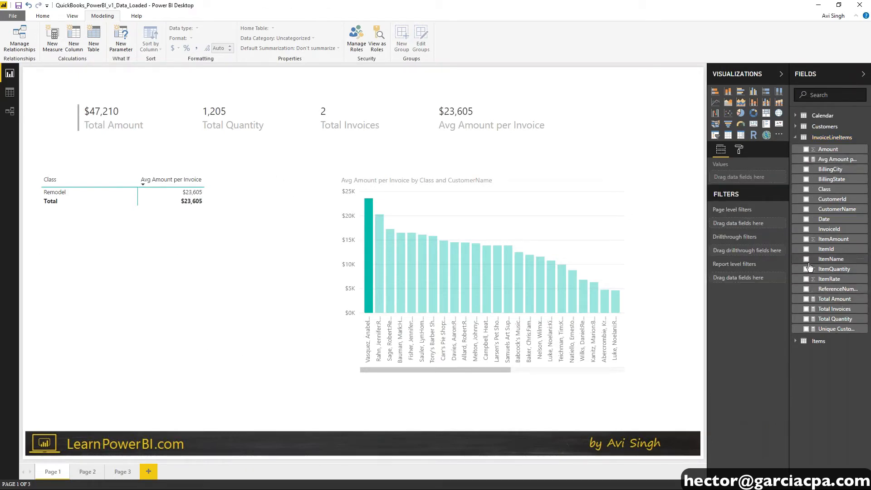
{"action": "left_click", "coordinate": [729, 138]}
{"action": "left_click_drag", "start_coordinate": [830, 259], "coordinate": [753, 179]}
{"action": "left_click_drag", "start_coordinate": [823, 219], "coordinate": [744, 177]}
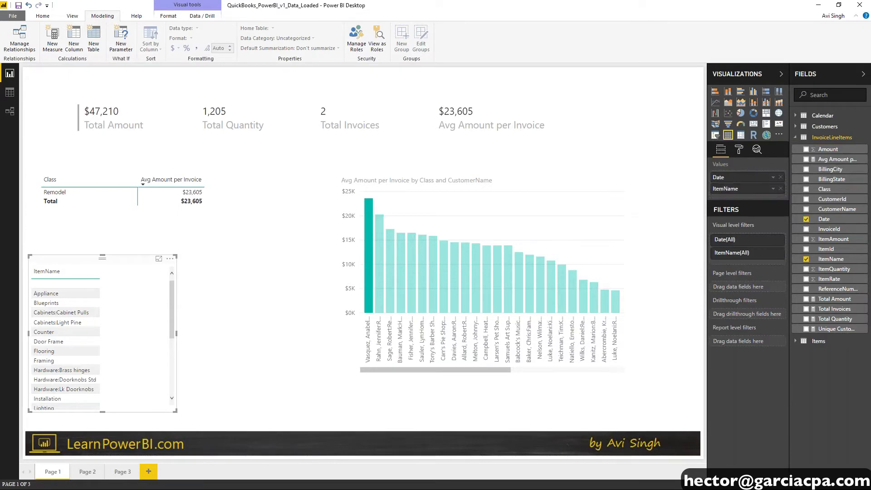
{"action": "left_click", "coordinate": [773, 177]}
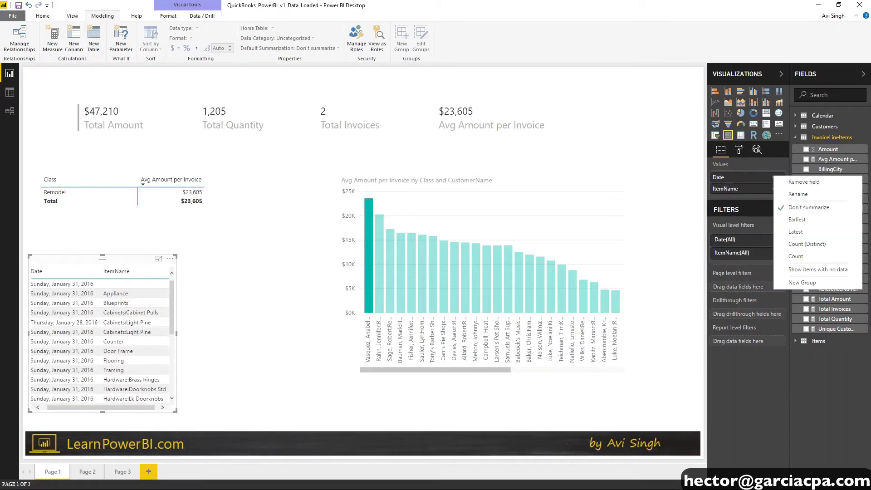
{"action": "left_click", "coordinate": [749, 177]}
{"action": "left_click_drag", "start_coordinate": [175, 256], "coordinate": [256, 248]}
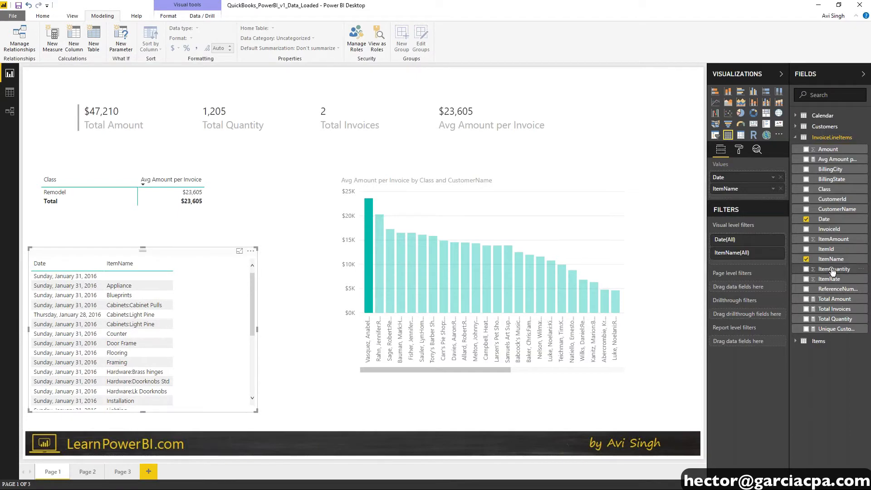
{"action": "left_click_drag", "start_coordinate": [832, 239], "coordinate": [746, 200]}
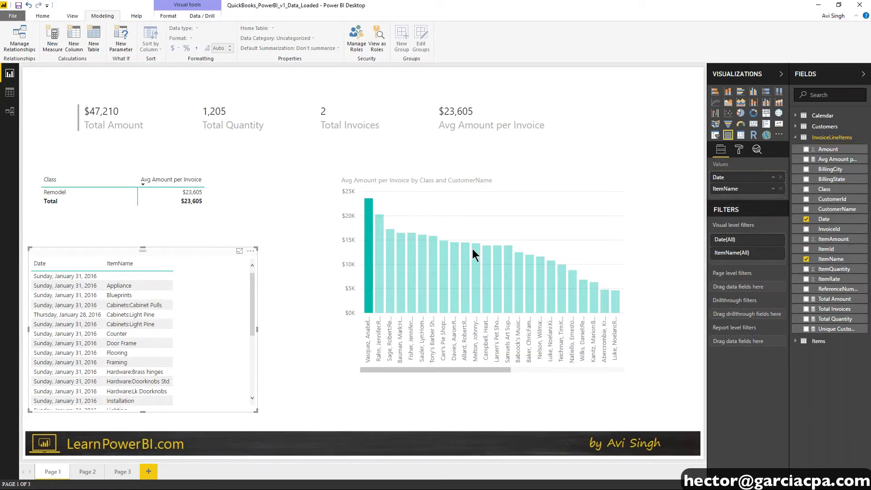
- Drill the column chart up to Class, drill down into Remodel again and cross-filter the page by the customer with the tallest column
{"action": "left_click", "coordinate": [361, 177]}
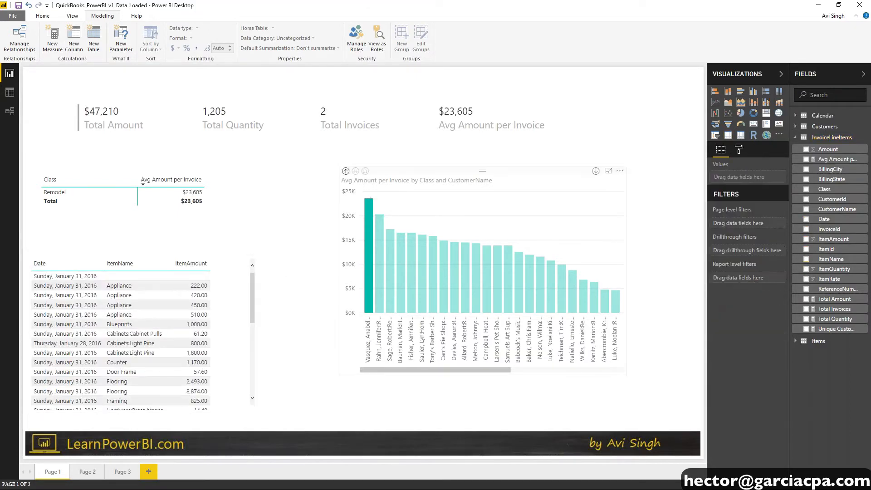
{"action": "left_click", "coordinate": [345, 171]}
{"action": "left_click", "coordinate": [315, 264]}
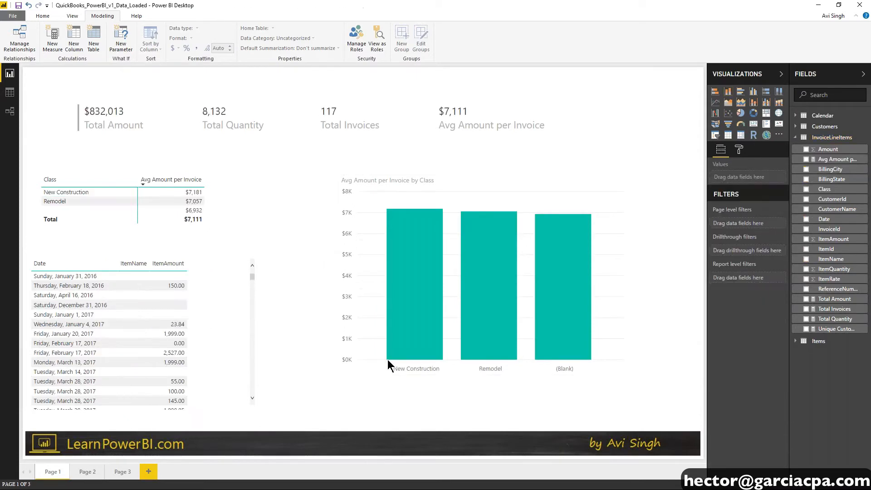
{"action": "right_click", "coordinate": [484, 287]}
{"action": "left_click", "coordinate": [495, 294]}
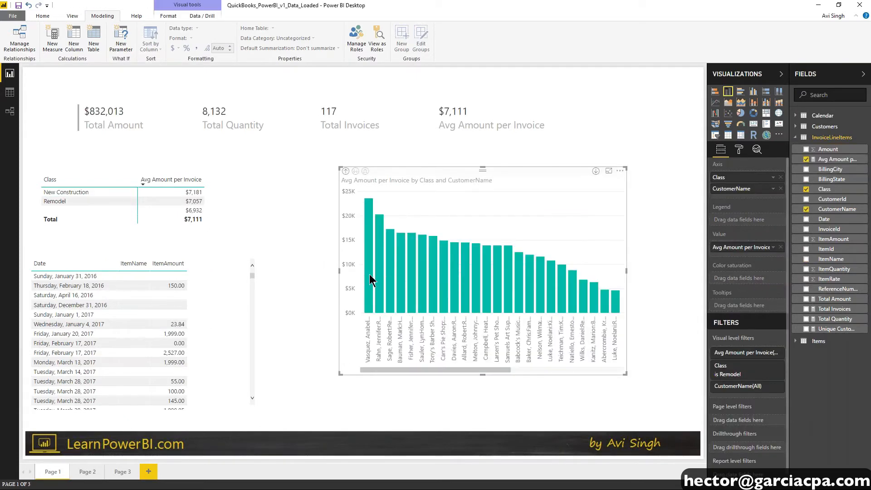
{"action": "left_click", "coordinate": [369, 277]}
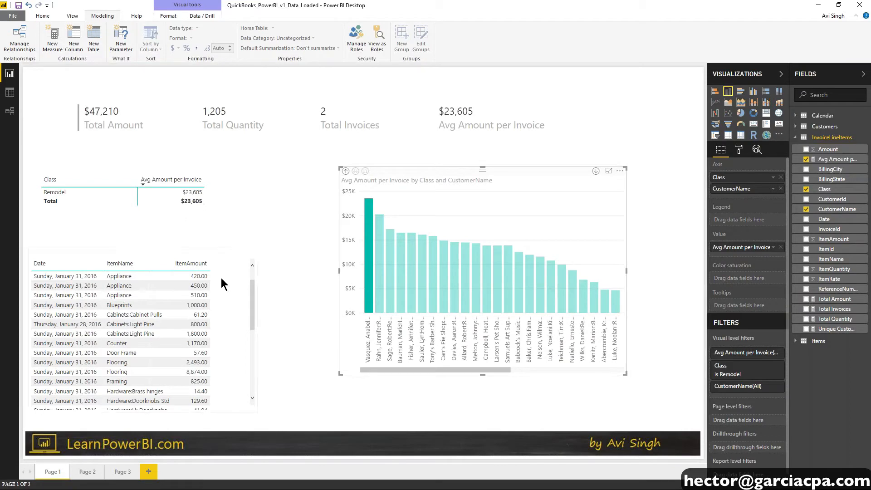
- Examine the filtered customer's item lines in the table's focus mode and return to the report page
{"action": "left_click", "coordinate": [238, 252]}
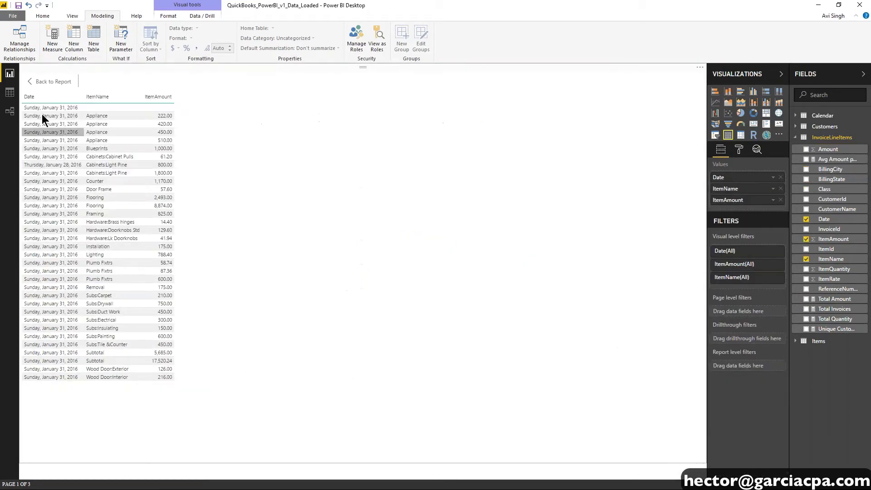
{"action": "left_click", "coordinate": [58, 85]}
{"action": "left_click", "coordinate": [307, 269]}
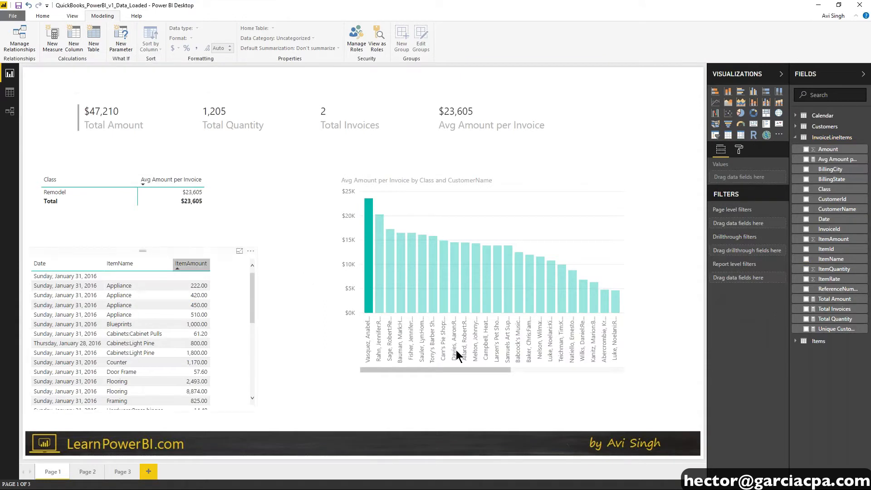
- Show the formula of the Total Amount measure, and clear the column chart's customer cross-filter
{"action": "left_click", "coordinate": [835, 327]}
{"action": "left_click", "coordinate": [835, 319]}
{"action": "left_click", "coordinate": [835, 309]}
{"action": "left_click", "coordinate": [834, 299]}
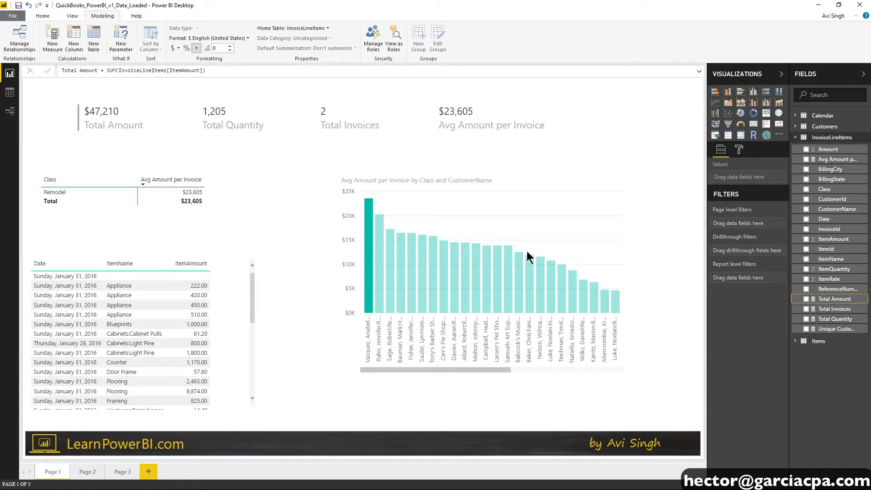
{"action": "left_click", "coordinate": [481, 220]}
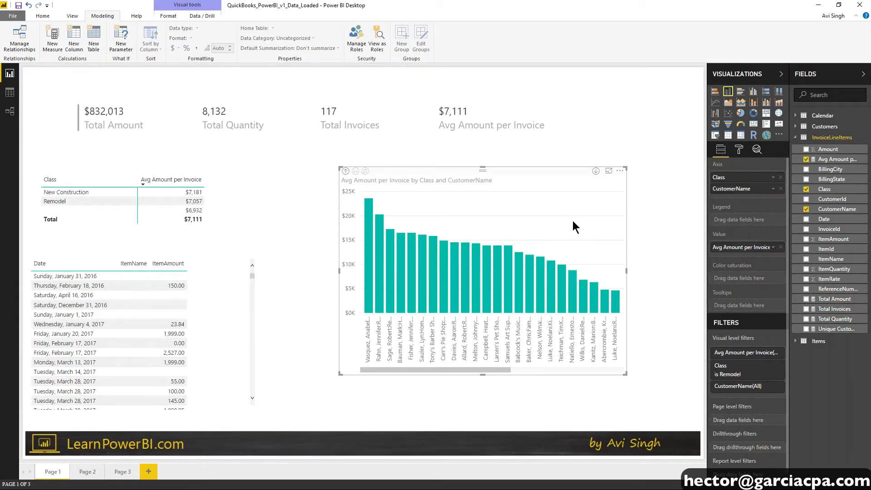
{"action": "left_click", "coordinate": [642, 252]}
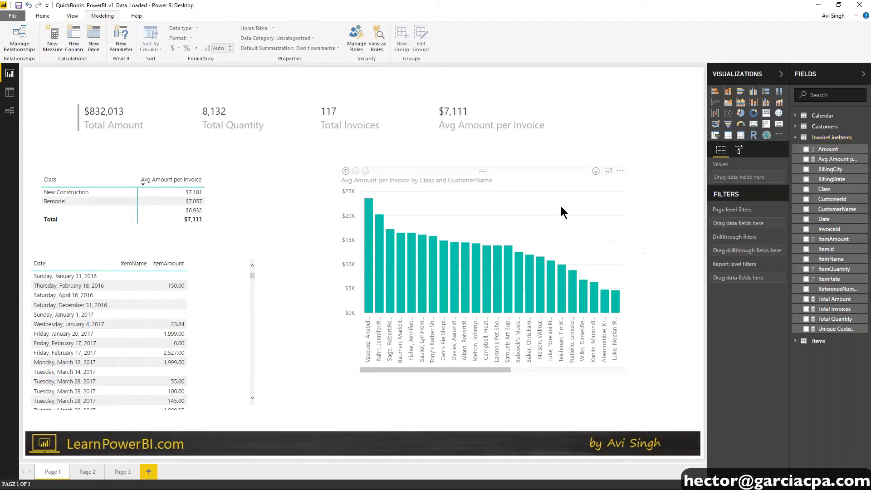
- Examine the Avg Amount per Invoice formula, highlighting the measure name and the [Total Invoices] divisor, and leave it as it is
{"action": "left_click", "coordinate": [478, 102]}
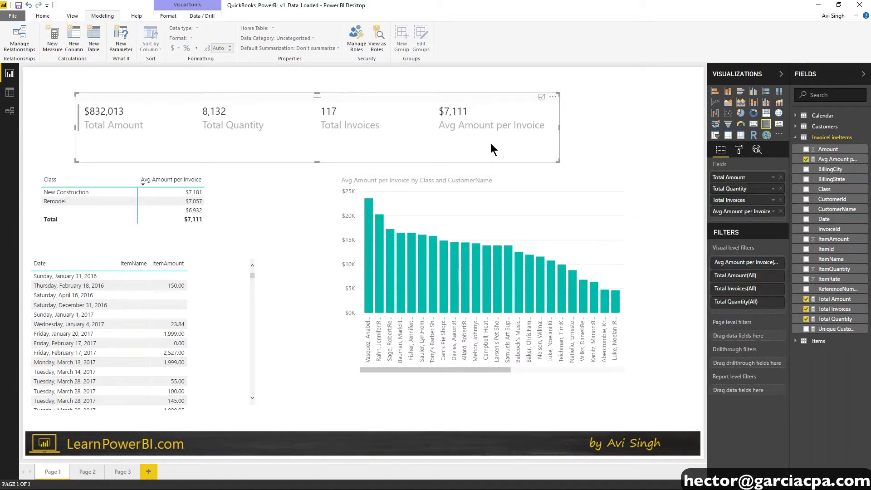
{"action": "left_click", "coordinate": [821, 159]}
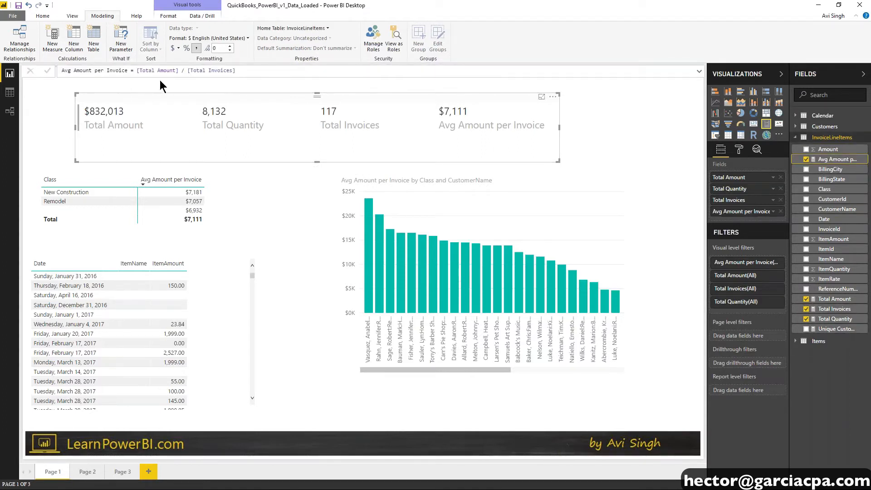
{"action": "left_click", "coordinate": [128, 72]}
{"action": "key", "text": "shift+Home"}
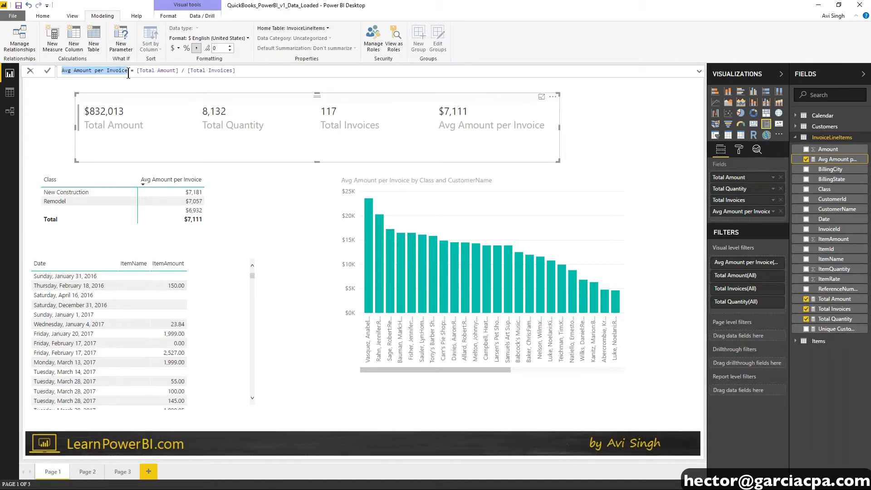
{"action": "key", "text": "End"}
{"action": "key", "text": "ctrl+shift+Left"}
{"action": "key", "text": "ctrl+shift+Left"}
{"action": "key", "text": "ctrl+shift+Left"}
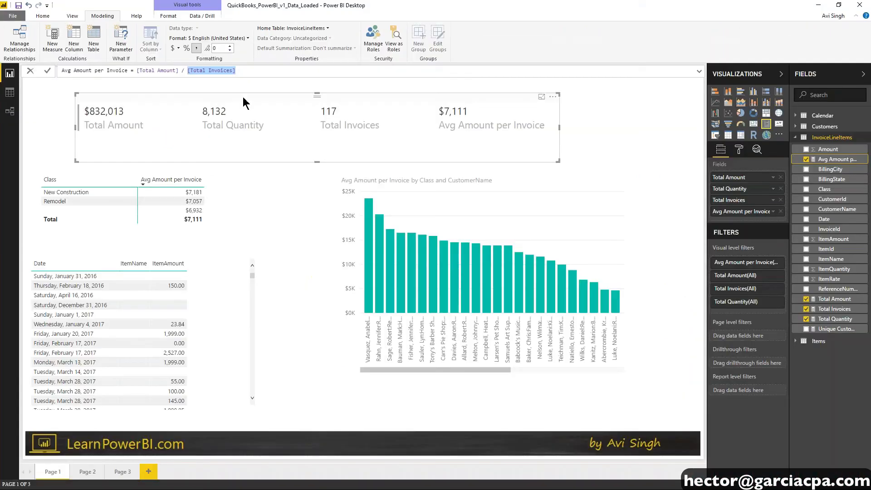
{"action": "left_click", "coordinate": [389, 355]}
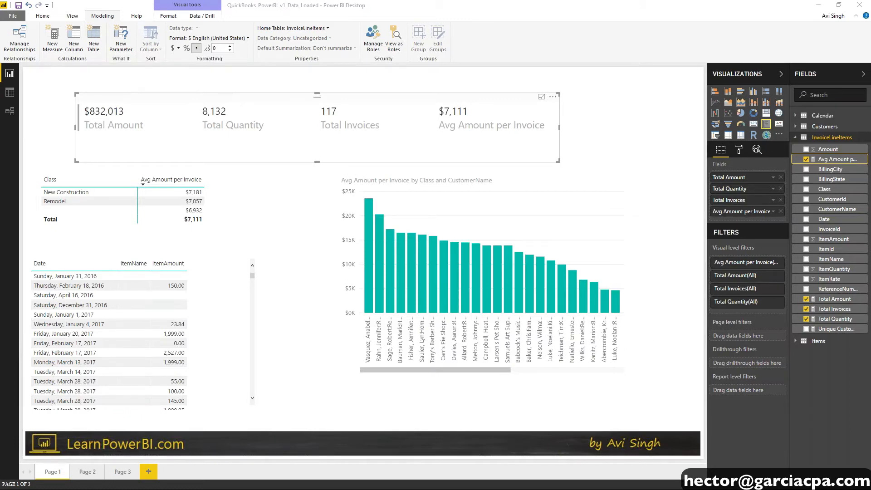
- Bring the QuickBooks_PowerBI report window onto the screen, maximize it and expand the Formulas (a) table
{"action": "left_click_drag", "start_coordinate": [870, 131], "coordinate": [446, 110]}
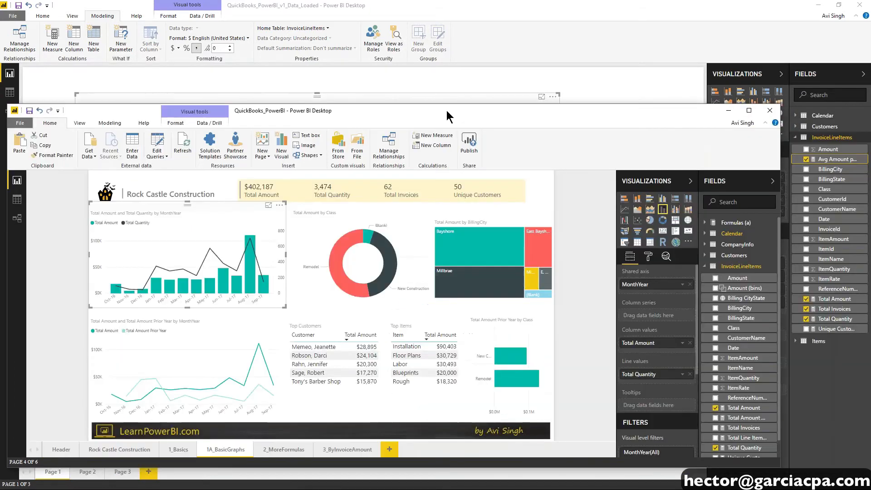
{"action": "double_click", "coordinate": [448, 112]}
{"action": "left_click", "coordinate": [823, 115]}
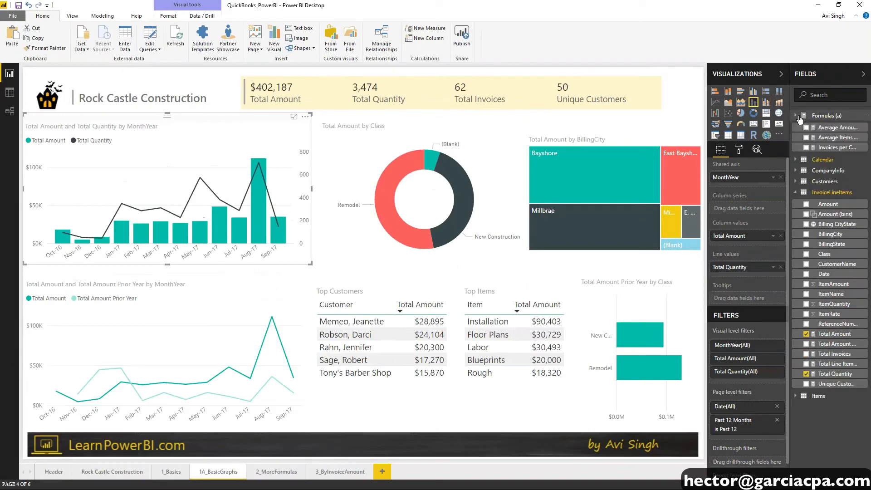
- Examine the formulas of the Average Items per Invoice and Invoices per Customer measures without changing them
{"action": "left_click", "coordinate": [833, 138]}
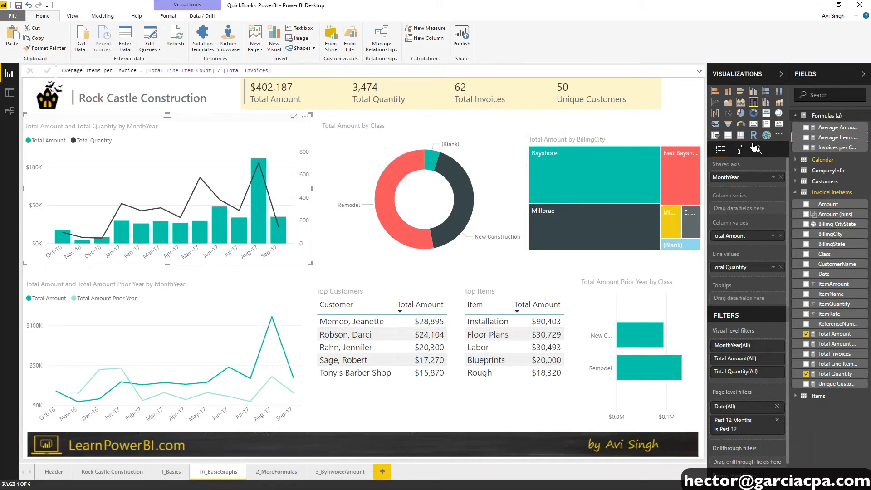
{"action": "left_click", "coordinate": [826, 149]}
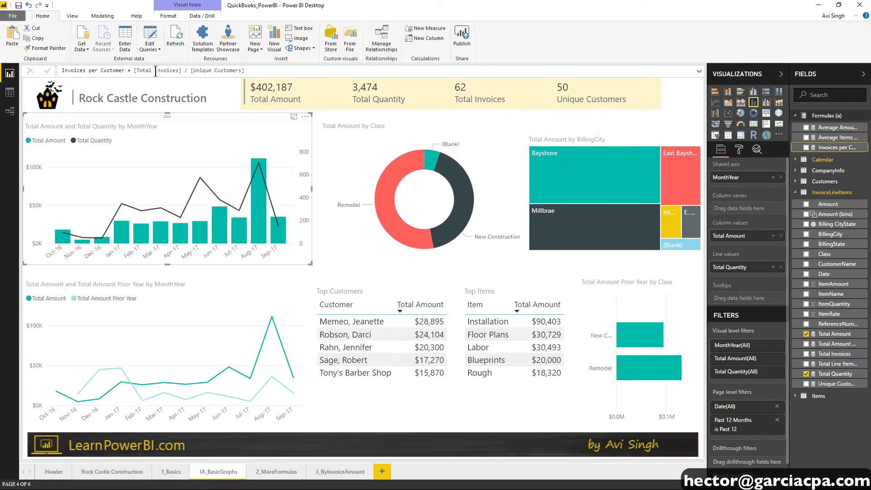
{"action": "left_click_drag", "start_coordinate": [182, 73], "coordinate": [155, 70]}
{"action": "left_click", "coordinate": [245, 70]}
{"action": "key", "text": "Escape"}
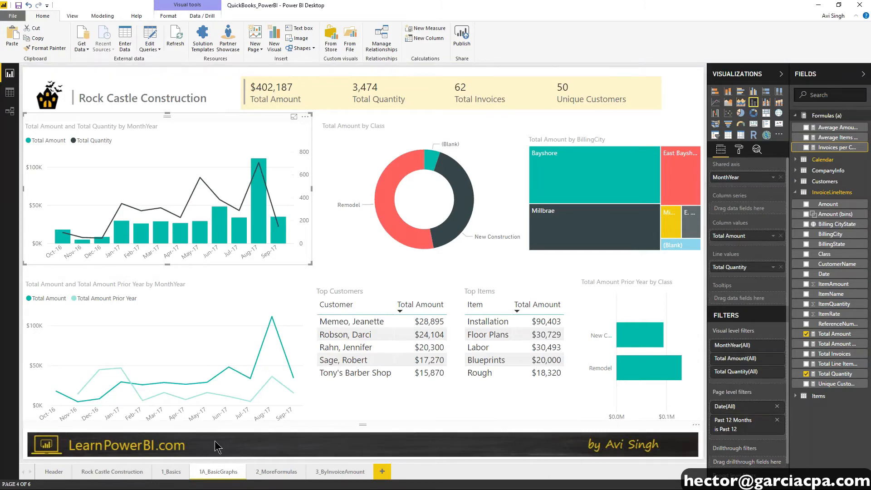
- Go to the 2_MoreFormulas page, select the Average Amount per Invoice chart and collapse the ribbon
{"action": "left_click", "coordinate": [276, 471]}
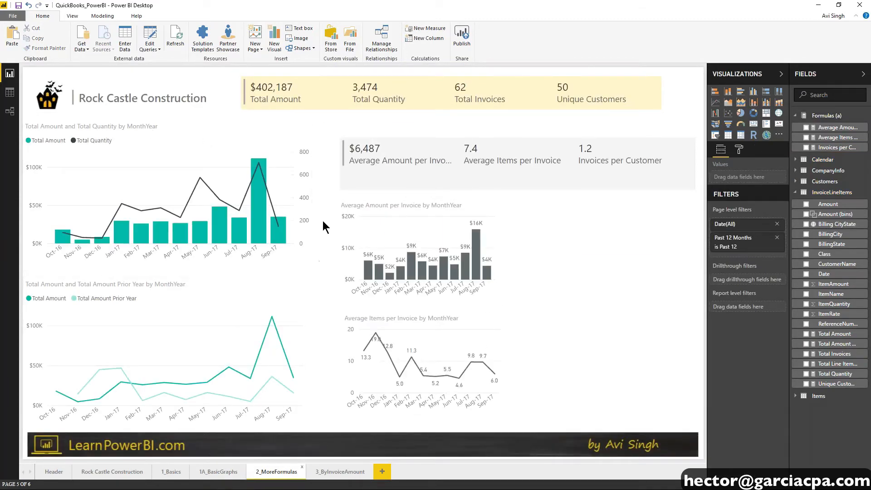
{"action": "left_click", "coordinate": [444, 197]}
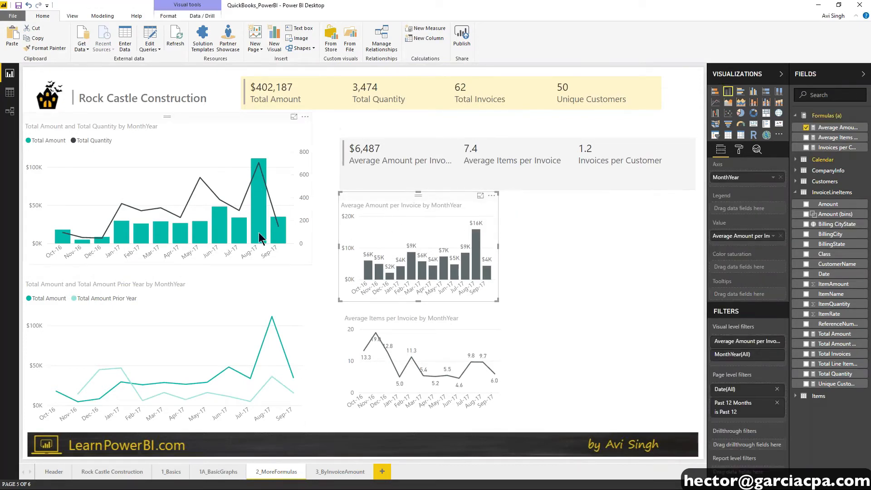
{"action": "double_click", "coordinate": [52, 18]}
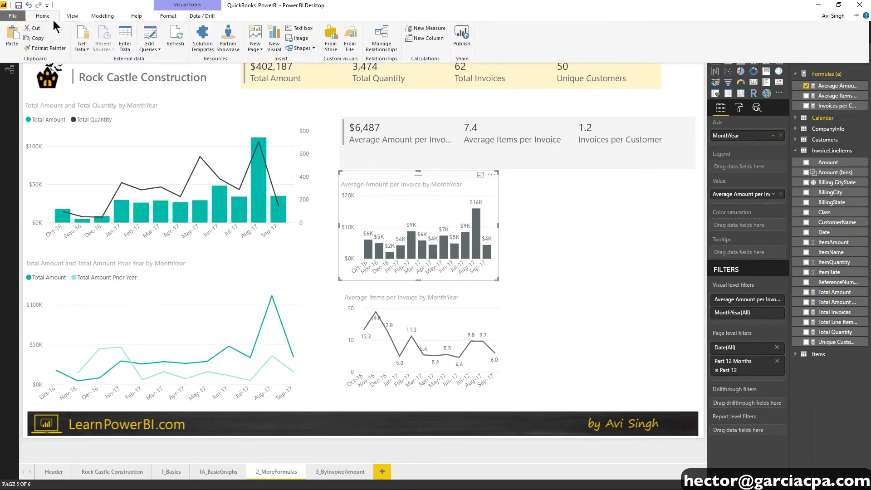
{"action": "double_click", "coordinate": [43, 15]}
{"action": "double_click", "coordinate": [43, 16]}
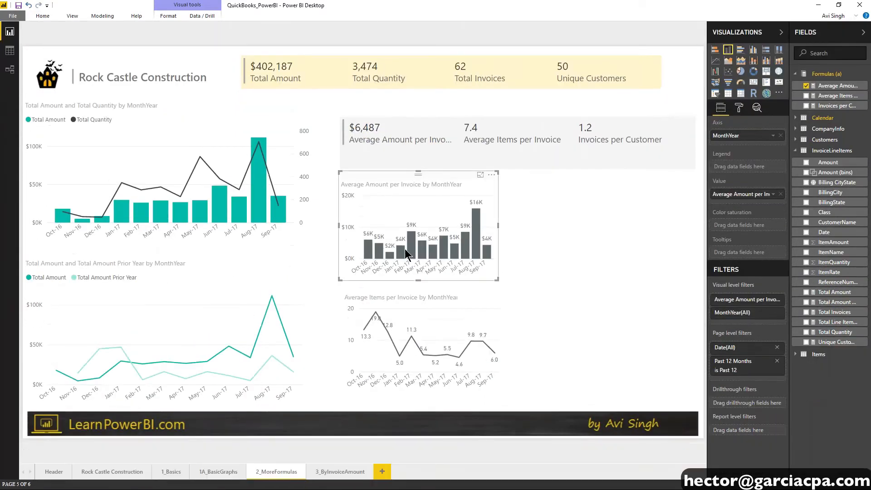
- Cross-filter the page by Aug-17, clear that filter, and examine the Average Amount per Invoice chart in focus mode before returning
{"action": "left_click", "coordinate": [262, 213]}
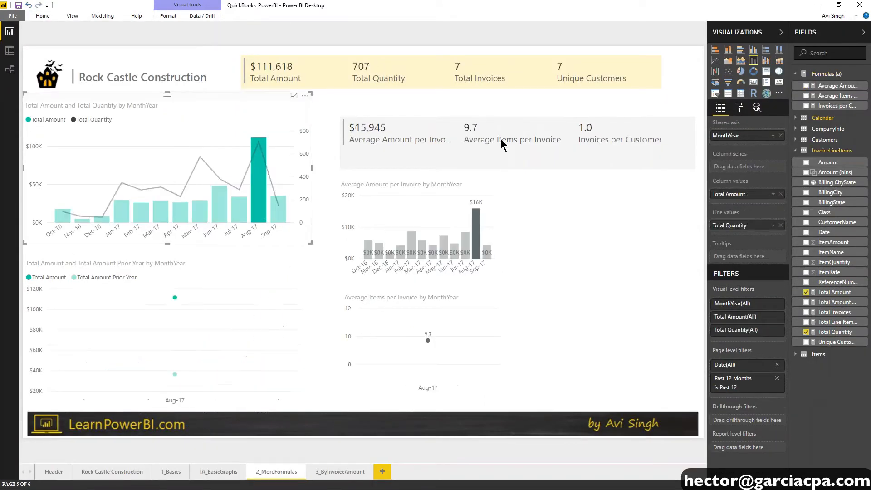
{"action": "left_click", "coordinate": [284, 177]}
{"action": "left_click", "coordinate": [480, 178]}
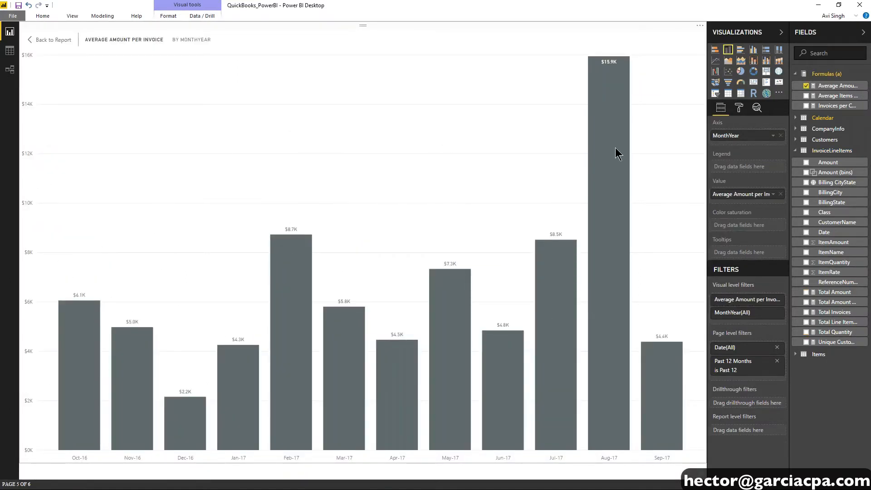
{"action": "left_click", "coordinate": [55, 40]}
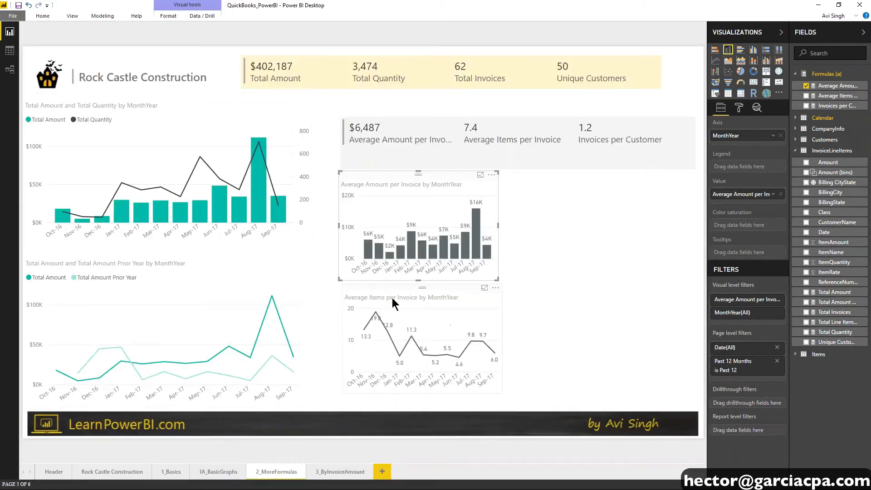
- Examine the November 2016 peak of the Average Items per Invoice line chart in focus mode and return to the report
{"action": "left_click", "coordinate": [484, 288]}
{"action": "mouse_move", "coordinate": [124, 194]}
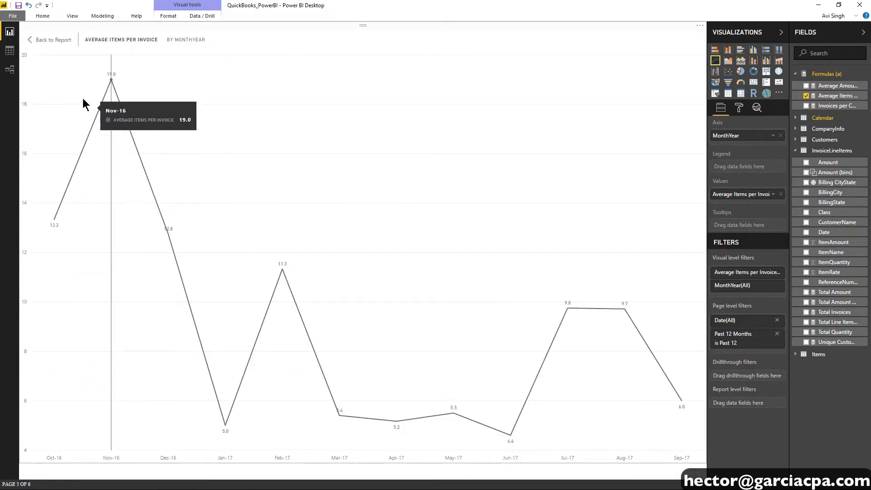
{"action": "left_click", "coordinate": [54, 45]}
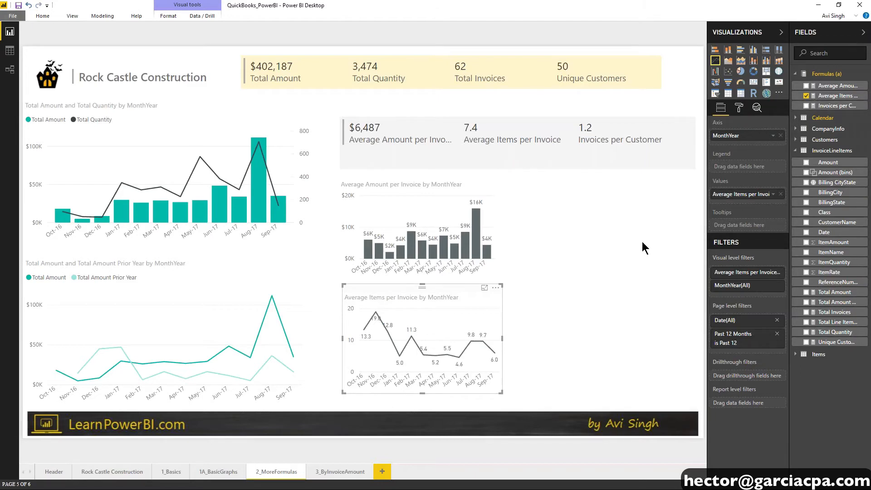
- Switch to the File Explorer window showing the LearnPowerBI folder
{"action": "left_click", "coordinate": [605, 272]}
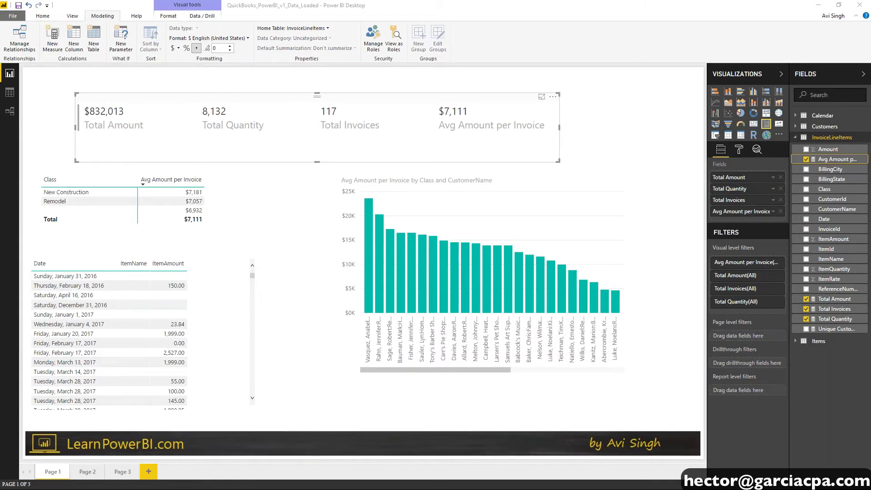
{"action": "key", "text": "alt+Tab"}
{"action": "left_click", "coordinate": [235, 235]}
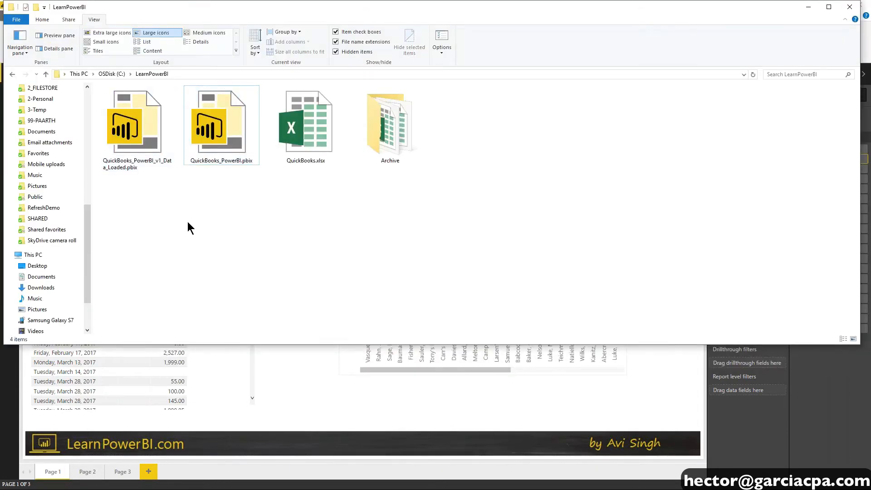
- Enlarge the LearnPowerBI folder's file icons to extra large and select QuickBooks_PowerBI.pbix
{"action": "scroll", "coordinate": [161, 212], "scroll_direction": "up", "scroll_amount": 4}
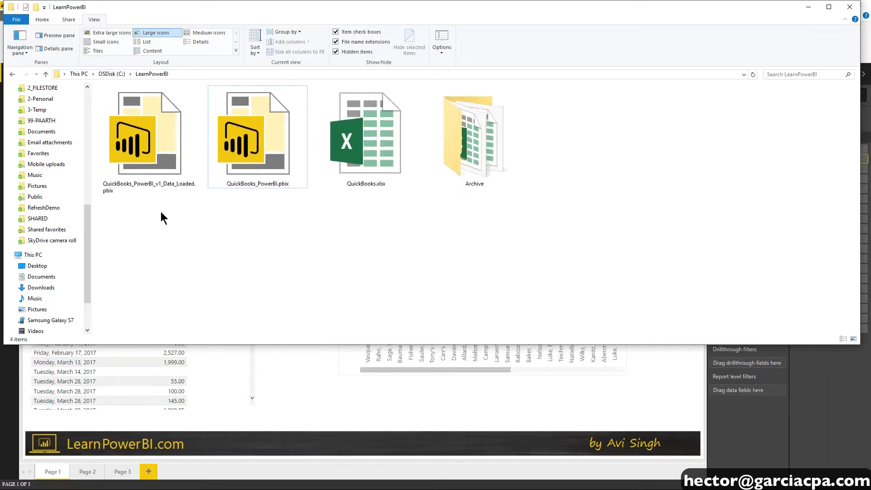
{"action": "scroll", "coordinate": [162, 218], "scroll_direction": "up", "scroll_amount": 1}
{"action": "left_click", "coordinate": [272, 180]}
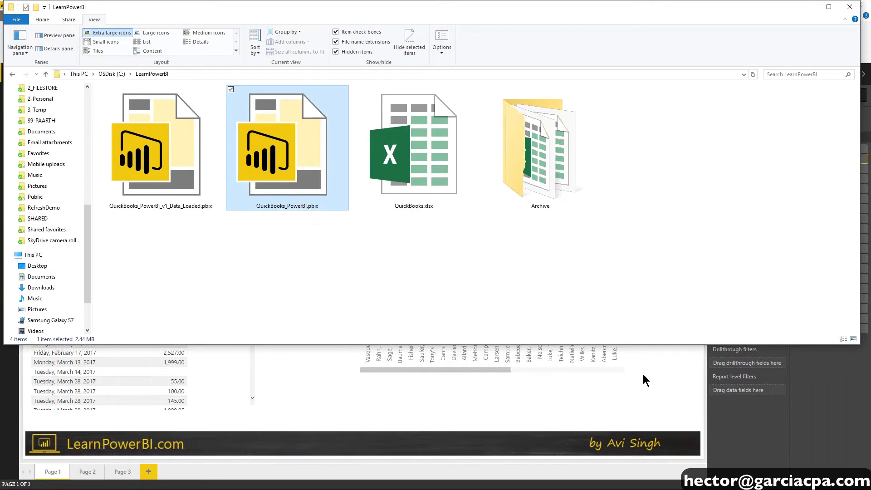
- Switch to the QuickBooks_PowerBI_v1_Data_Loaded report in Power BI Desktop and show its Home commands
{"action": "left_click", "coordinate": [309, 384]}
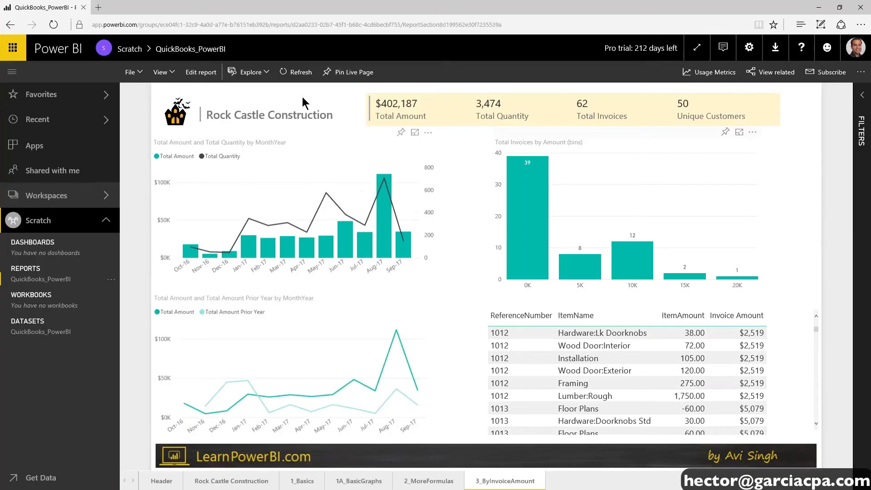
{"action": "left_click", "coordinate": [817, 8]}
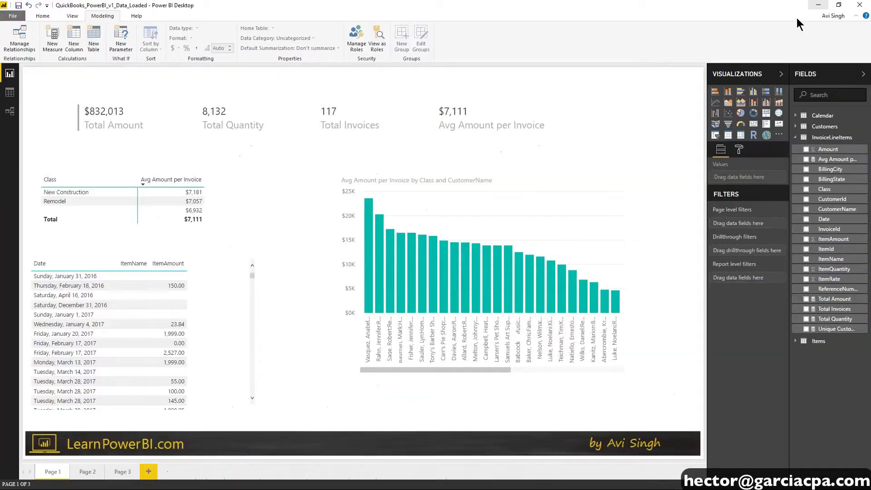
{"action": "left_click", "coordinate": [43, 16]}
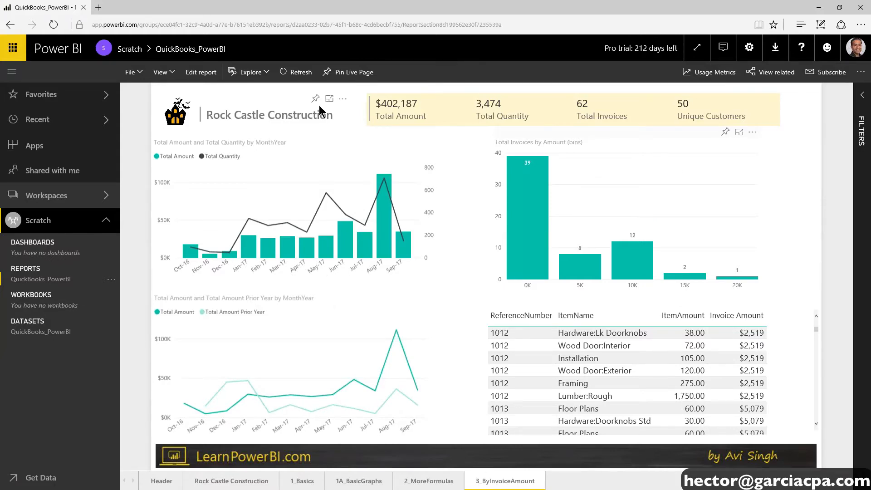
- Pin the Rock Castle Construction name card of the online report to a new dashboard named Rock Castle
{"action": "left_click", "coordinate": [316, 99]}
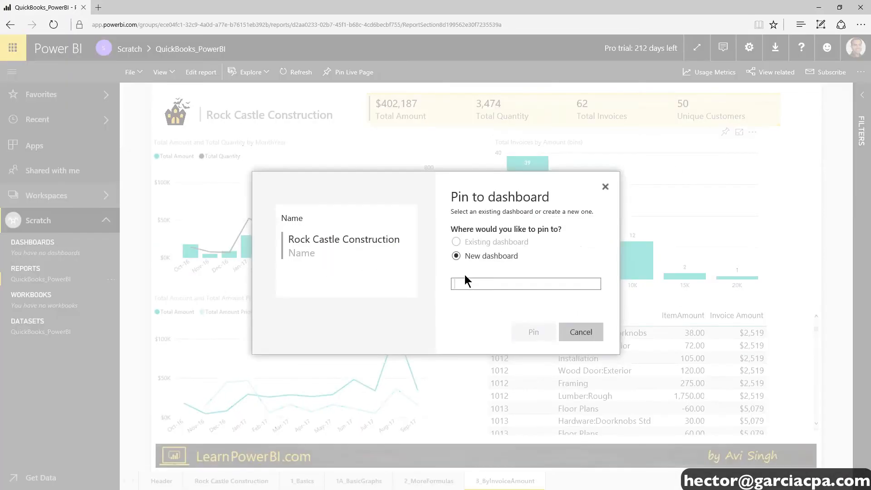
{"action": "type", "text": "Rock Castle"}
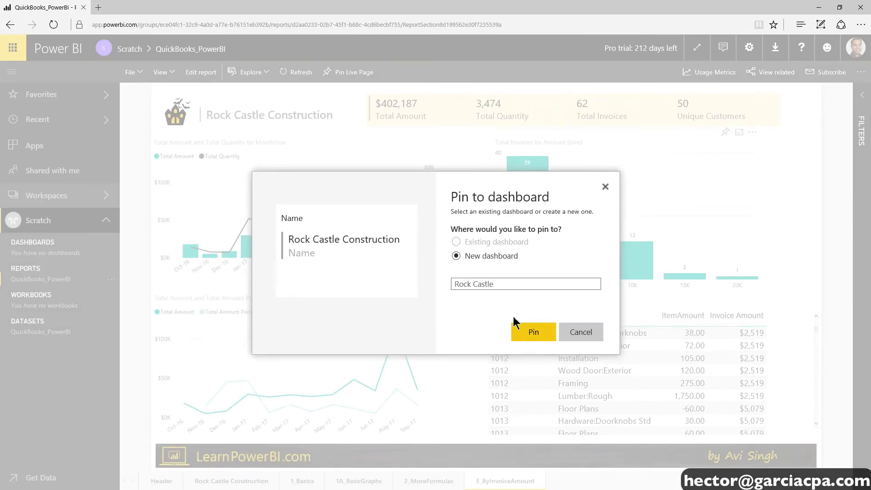
{"action": "left_click", "coordinate": [535, 329]}
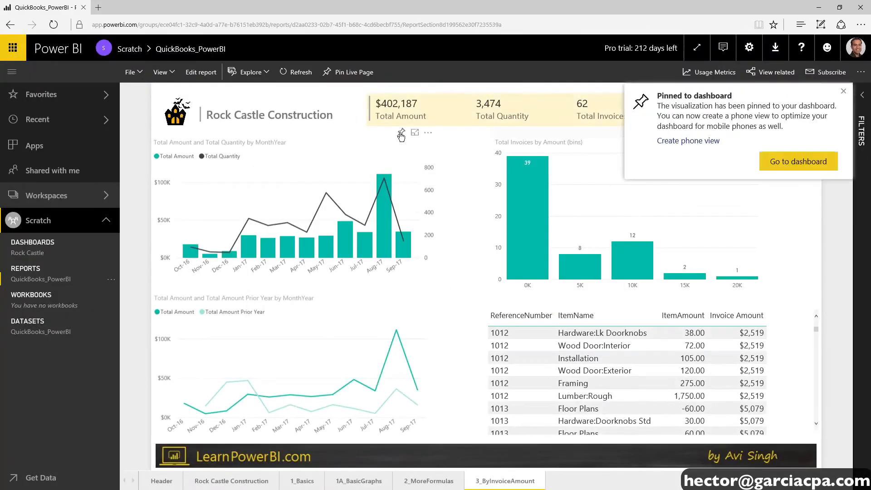
- Pin the Total Amount and Total Quantity by MonthYear chart and the Total Invoices by Amount (bins) chart to the existing Rock Castle dashboard
{"action": "left_click", "coordinate": [401, 133]}
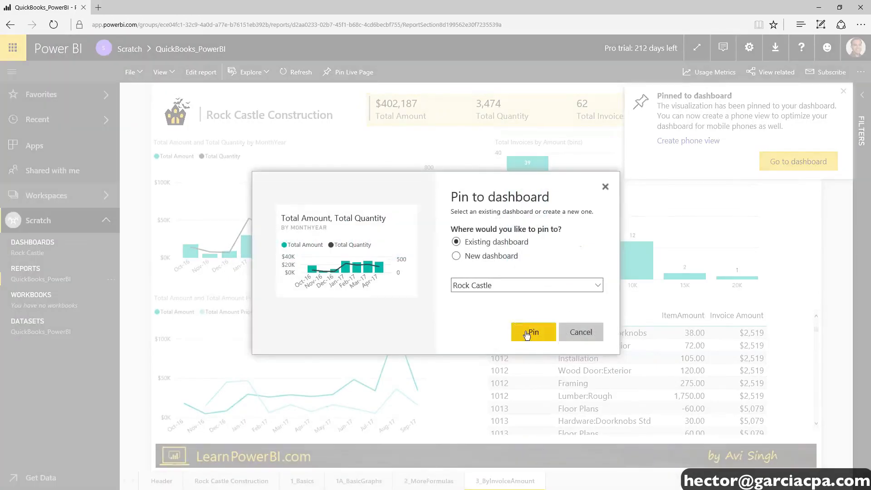
{"action": "left_click", "coordinate": [533, 331]}
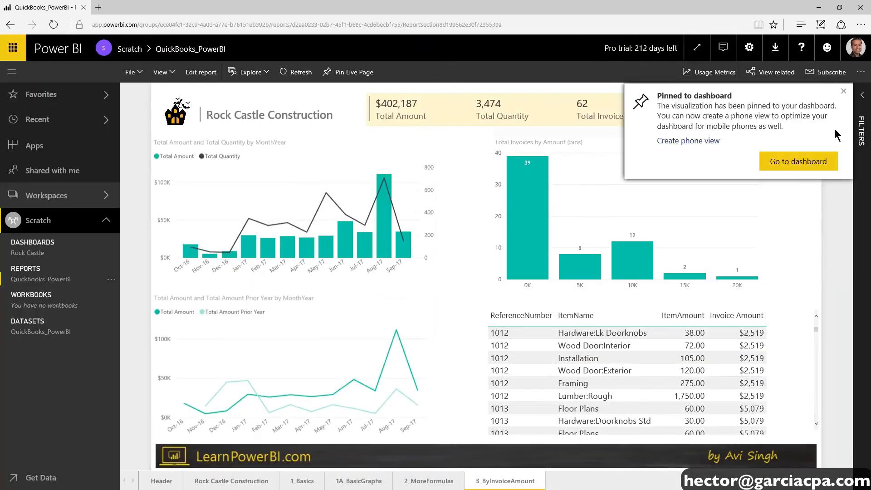
{"action": "left_click", "coordinate": [842, 92]}
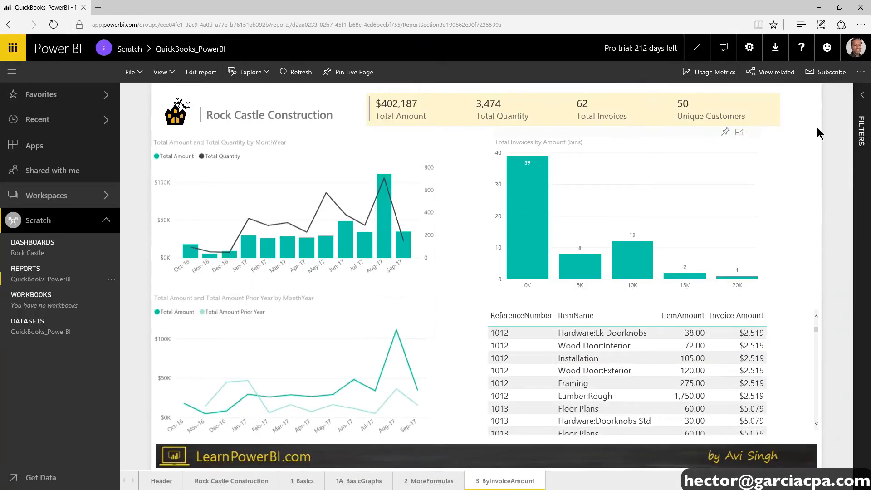
{"action": "left_click", "coordinate": [725, 132]}
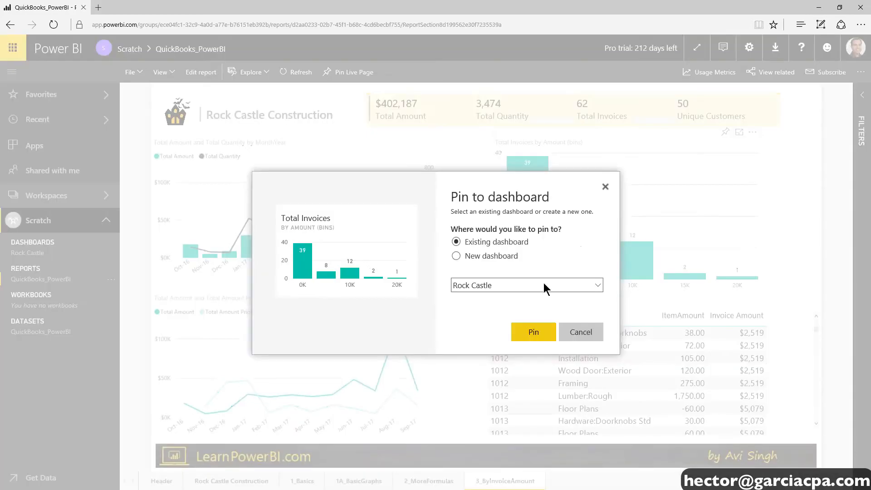
{"action": "left_click", "coordinate": [518, 336]}
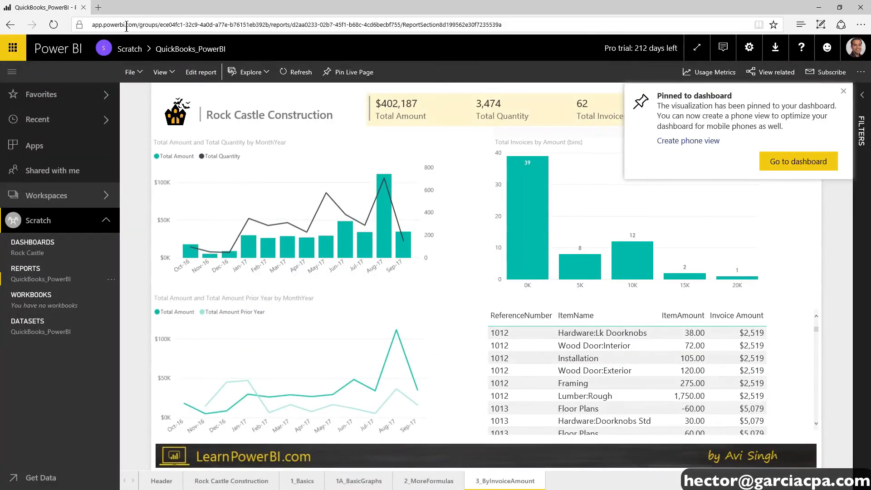
- Open the Rock Castle dashboard and reduce the height of the company name tile
{"action": "left_click", "coordinate": [111, 24]}
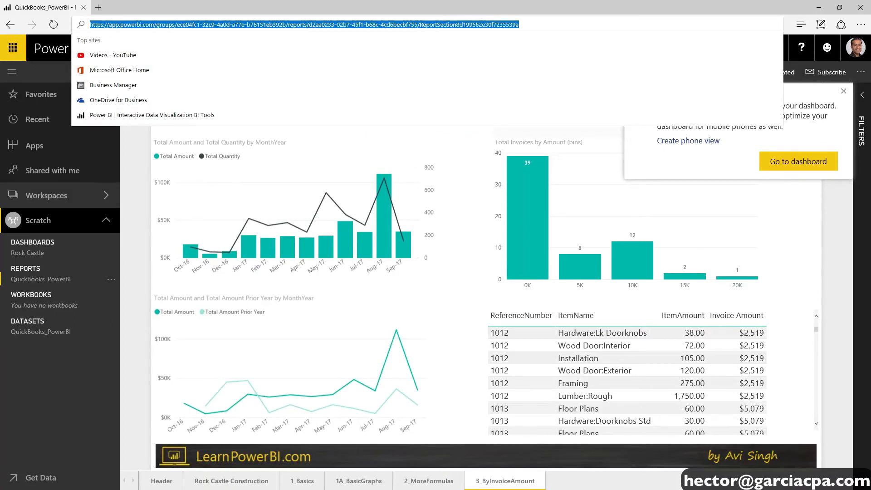
{"action": "left_click", "coordinate": [62, 379]}
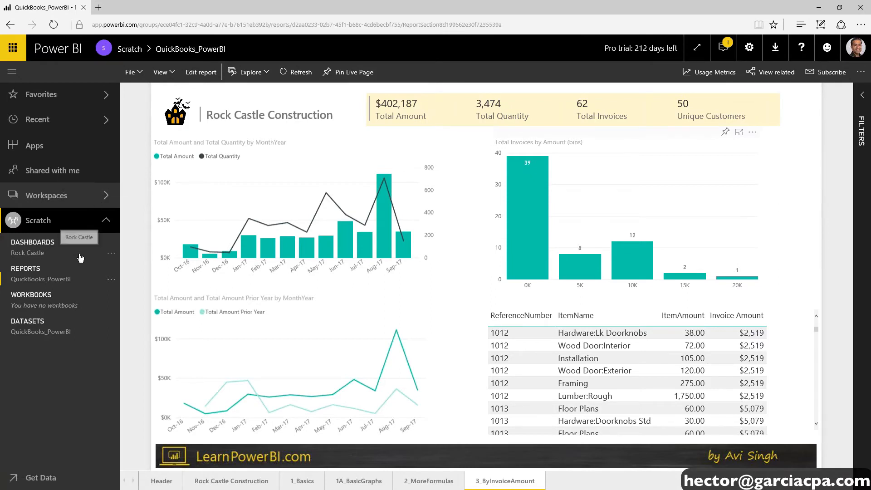
{"action": "left_click", "coordinate": [36, 255]}
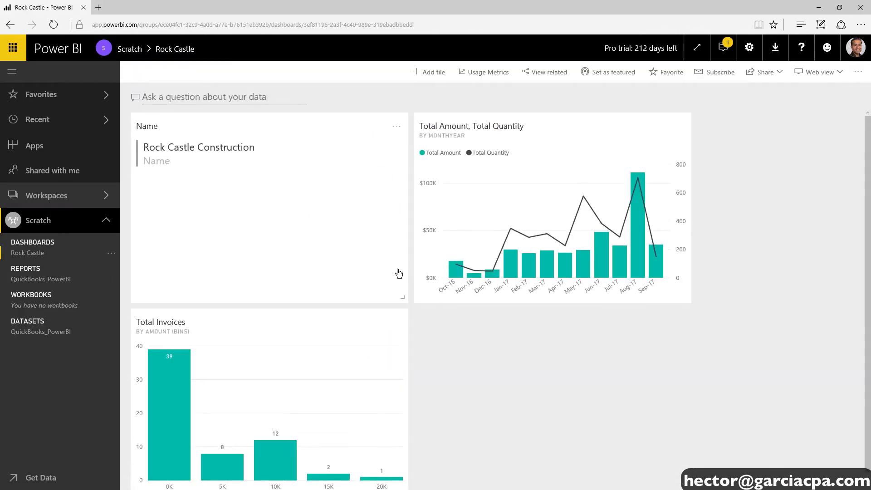
{"action": "left_click_drag", "start_coordinate": [401, 295], "coordinate": [383, 213]}
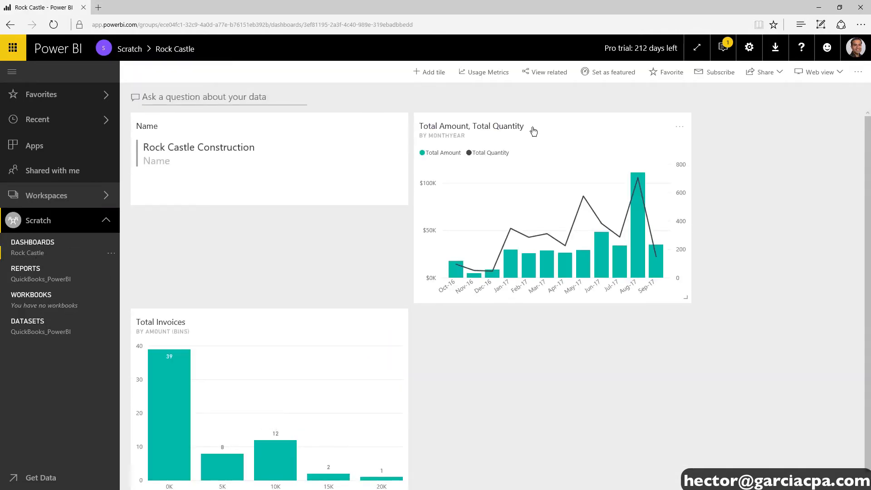
- Review the sharing options of the Rock Castle dashboard and close them without sharing
{"action": "left_click", "coordinate": [754, 74]}
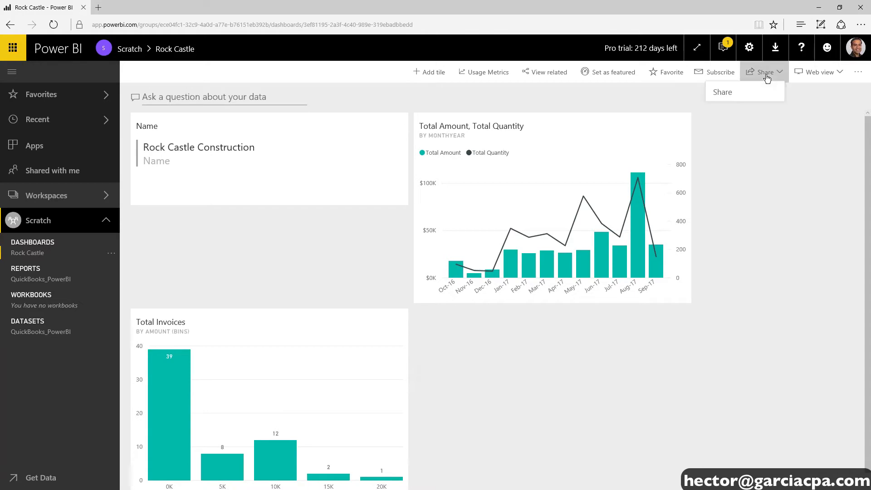
{"action": "left_click", "coordinate": [744, 91]}
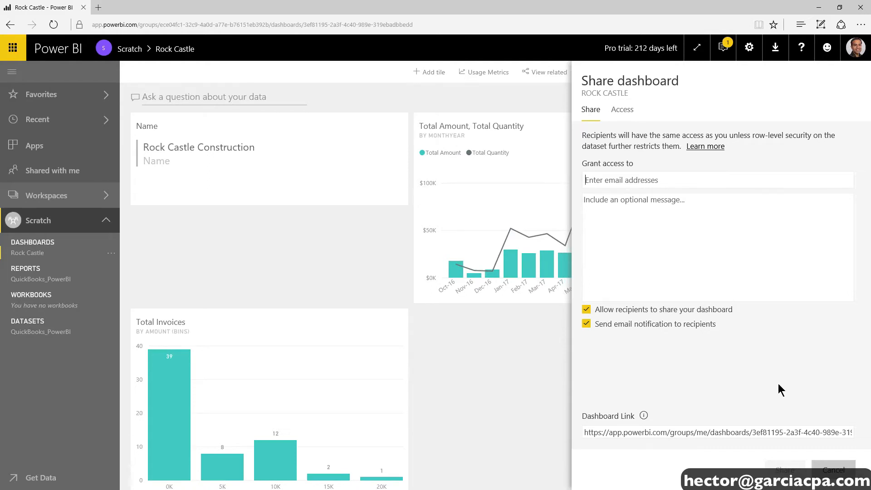
{"action": "left_click", "coordinate": [833, 469]}
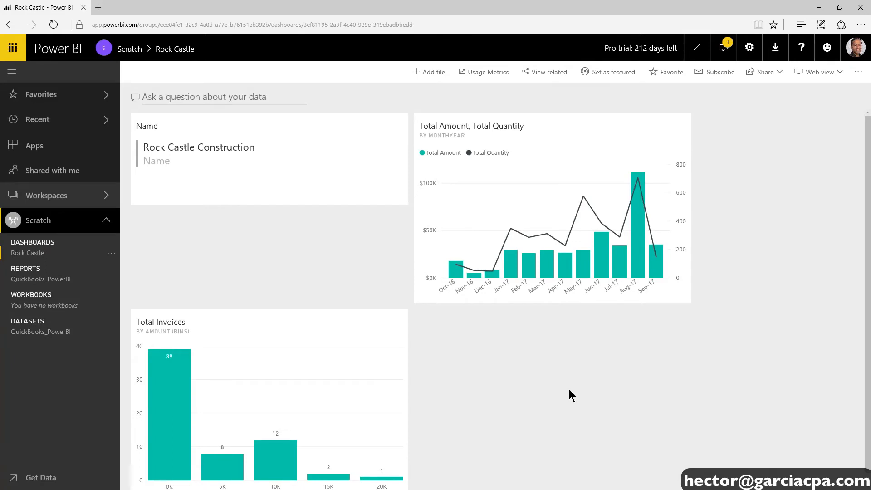
- Move the Total Invoices tile directly below the name tile and enlarge the Total Amount, Total Quantity tile to match the combined height
{"action": "left_click_drag", "start_coordinate": [383, 319], "coordinate": [375, 229]}
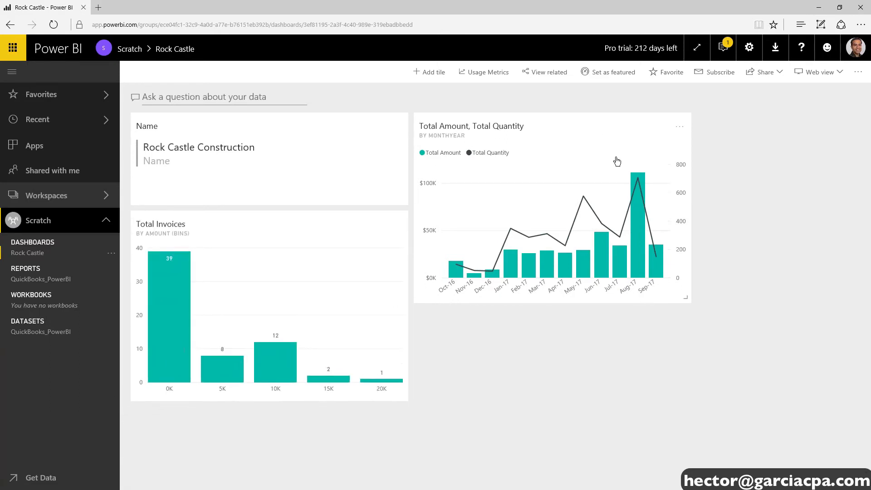
{"action": "left_click_drag", "start_coordinate": [684, 298], "coordinate": [696, 401]}
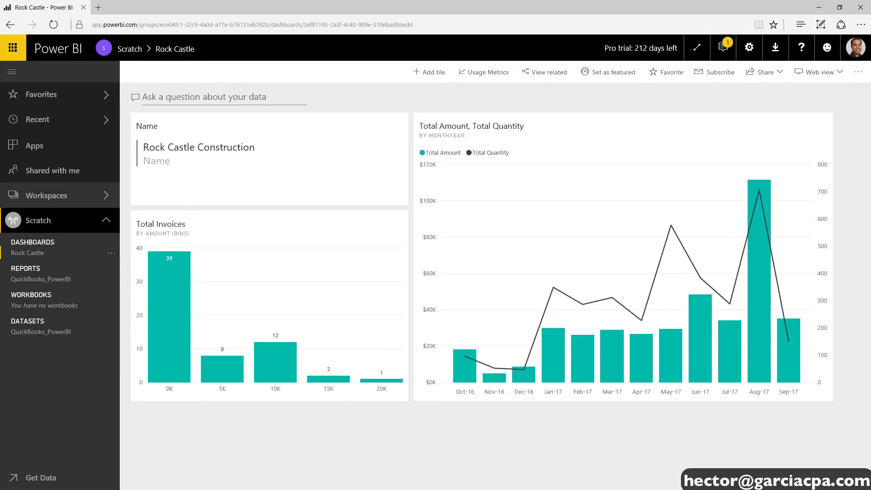
- Look at the LearnPowerBI folder and the QuickBooks_PowerBI report's 3_ByInvoiceAmount page in Power BI Desktop, and minimize that report
{"action": "key", "text": "alt+Tab"}
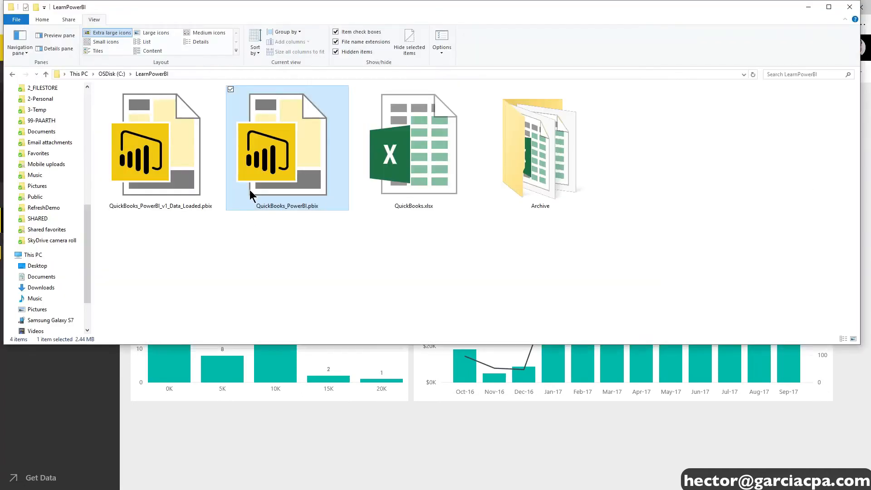
{"action": "left_click", "coordinate": [807, 7]}
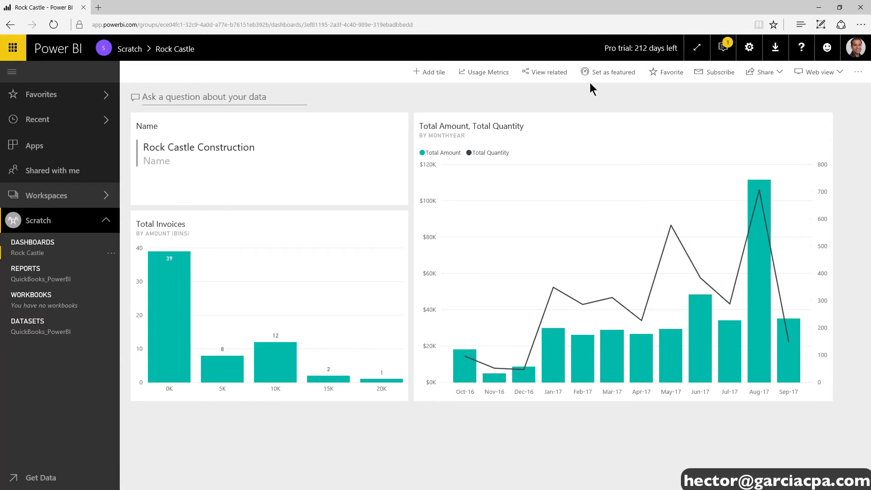
{"action": "left_click_drag", "start_coordinate": [589, 83], "coordinate": [322, 109]}
{"action": "double_click", "coordinate": [322, 109]}
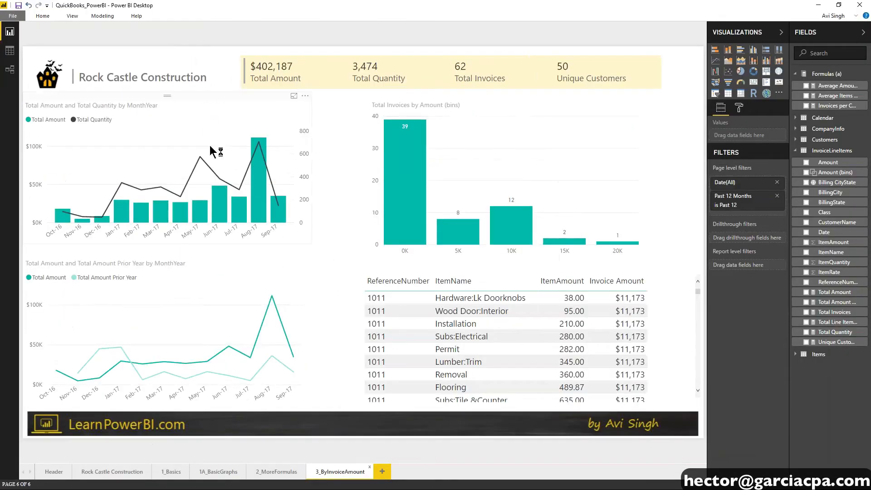
{"action": "mouse_move", "coordinate": [195, 221]}
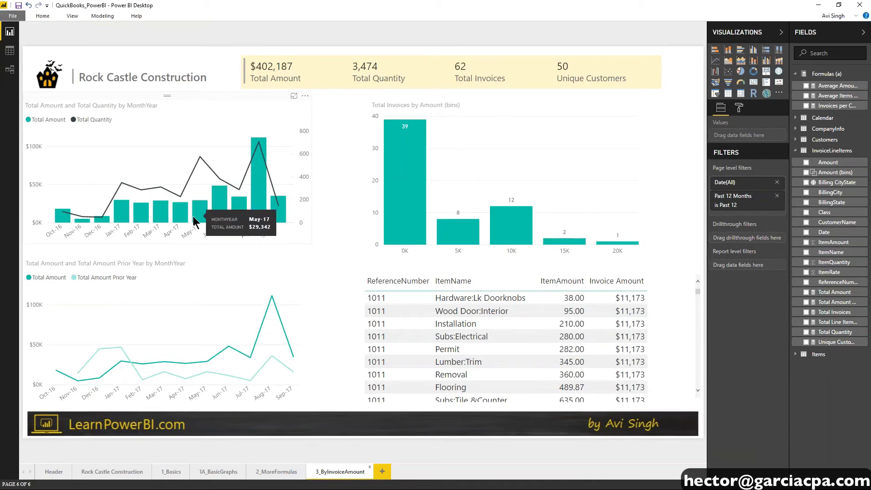
{"action": "left_click", "coordinate": [817, 4]}
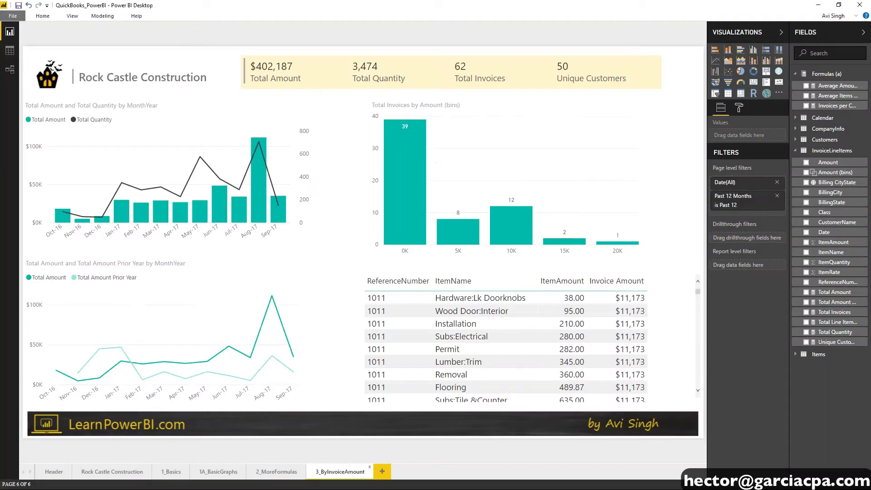
- Add a column chart of Unique Customers by BillingCity to Page 2, widen it and place it in the page's upper left area
{"action": "mouse_move", "coordinate": [492, 239]}
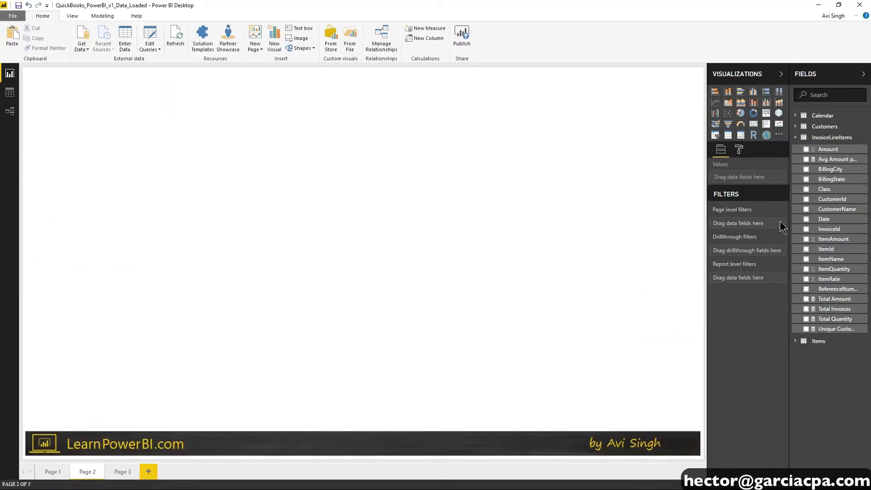
{"action": "left_click", "coordinate": [806, 329]}
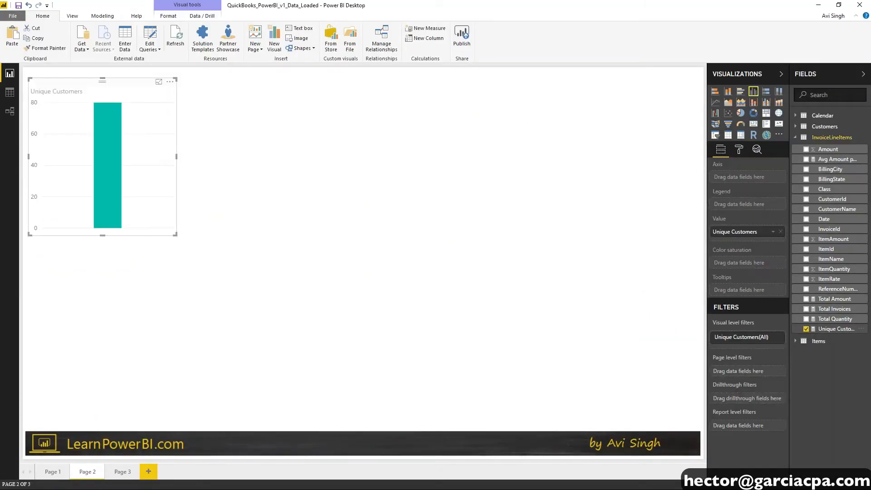
{"action": "left_click_drag", "start_coordinate": [131, 80], "coordinate": [163, 92]}
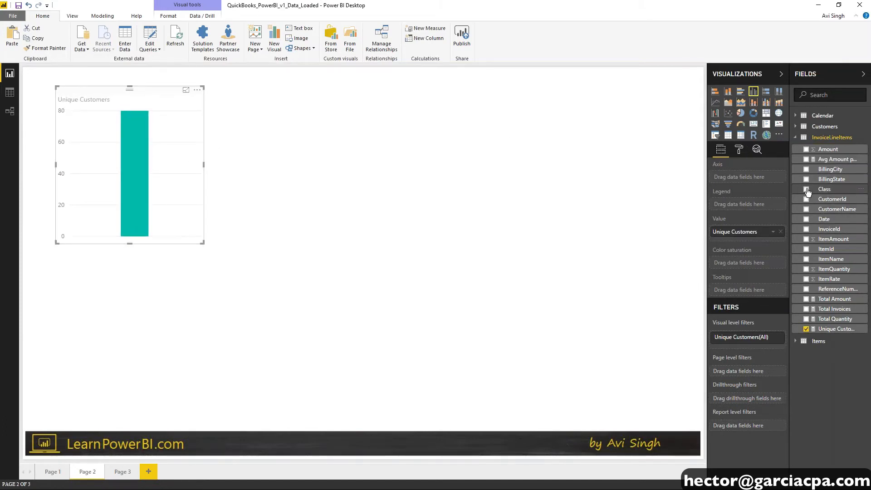
{"action": "left_click", "coordinate": [806, 169]}
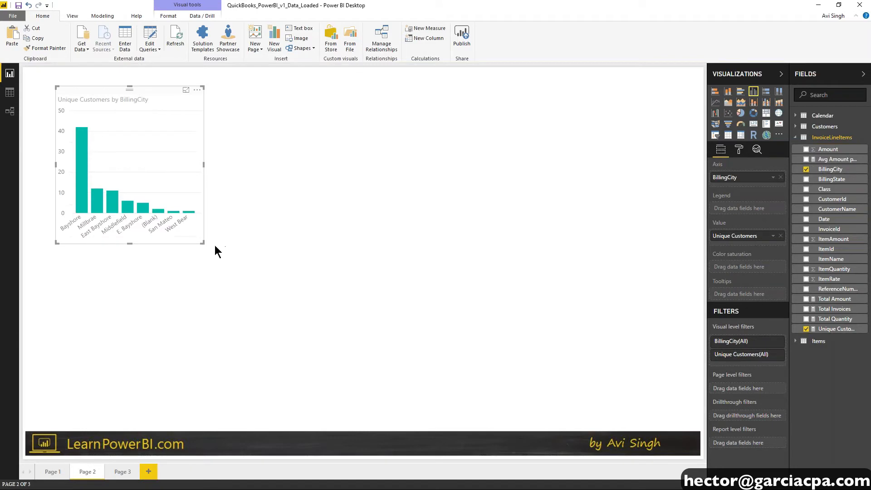
{"action": "left_click_drag", "start_coordinate": [202, 243], "coordinate": [285, 249]}
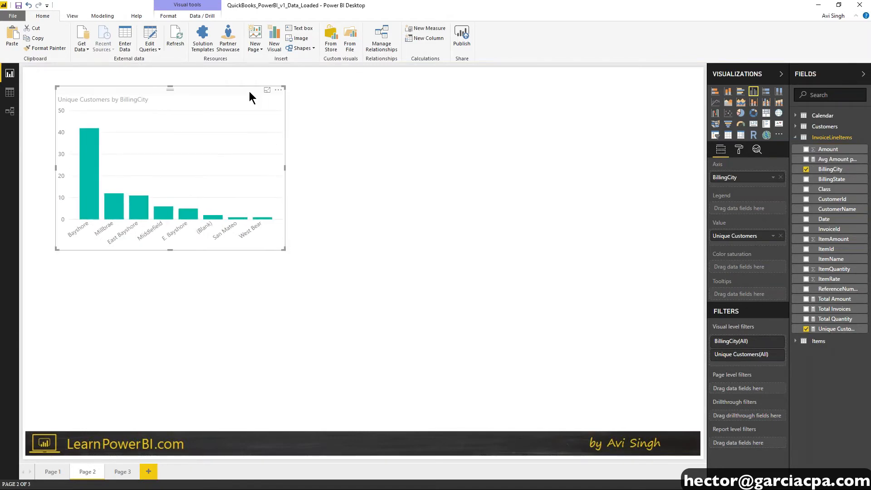
{"action": "left_click_drag", "start_coordinate": [248, 88], "coordinate": [250, 92]}
{"action": "left_click", "coordinate": [476, 173]}
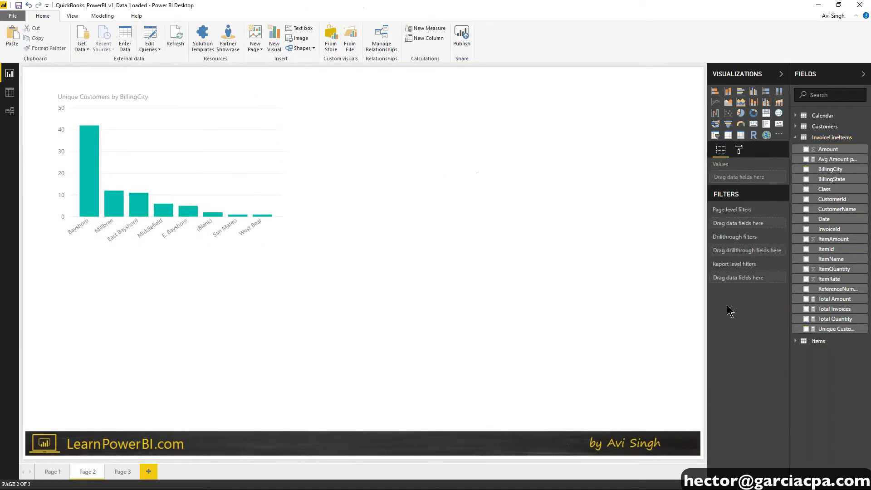
- Add a Unique Customers card to the right of the BillingCity chart on Page 2 and make it wider and shorter
{"action": "left_click", "coordinate": [806, 329]}
{"action": "left_click_drag", "start_coordinate": [119, 252], "coordinate": [414, 71]}
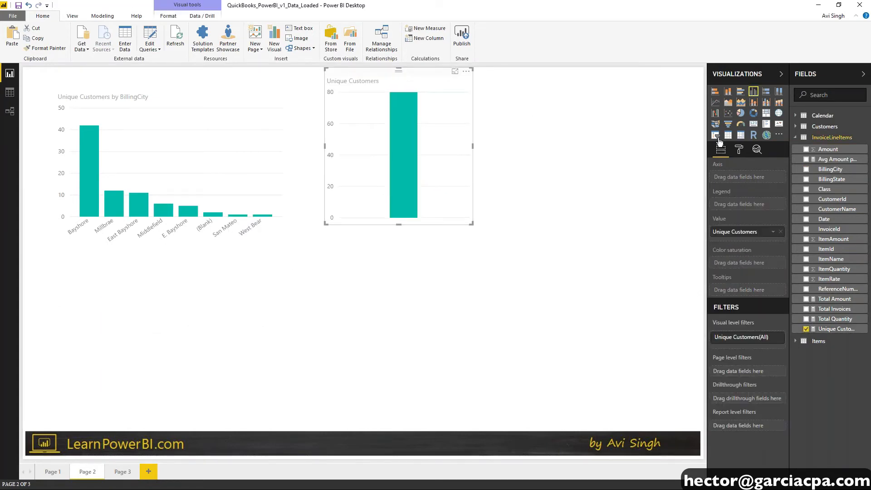
{"action": "left_click", "coordinate": [752, 124]}
{"action": "left_click_drag", "start_coordinate": [475, 214], "coordinate": [535, 157]}
{"action": "left_click", "coordinate": [501, 219]}
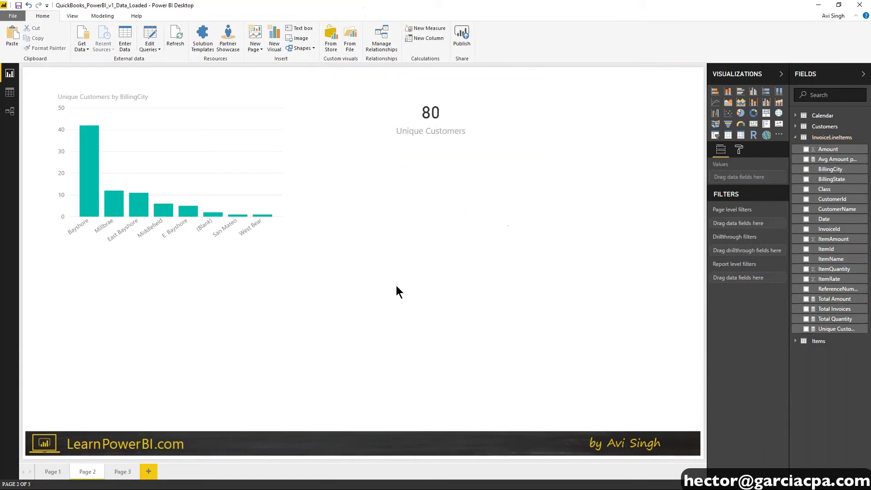
- Shift the Unique Customers card on Page 2 slightly farther from the BillingCity chart, toward the page's right edge
{"action": "left_click", "coordinate": [52, 472]}
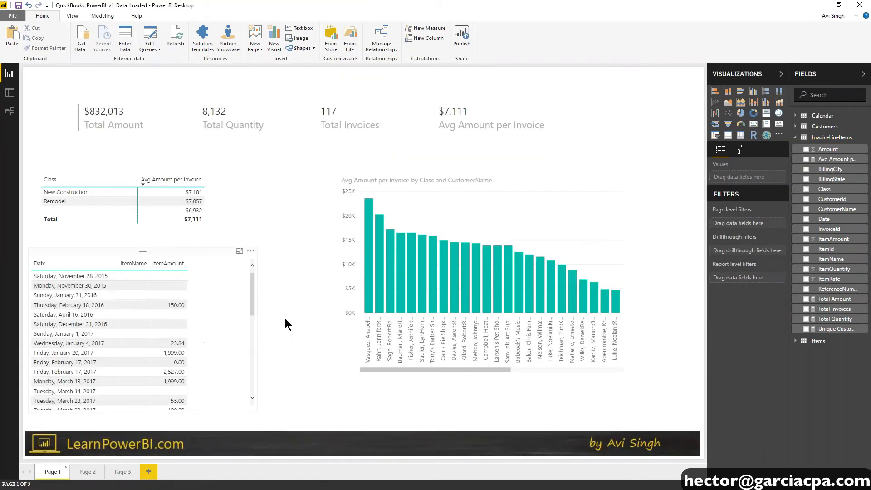
{"action": "left_click", "coordinate": [89, 472]}
{"action": "left_click", "coordinate": [446, 73]}
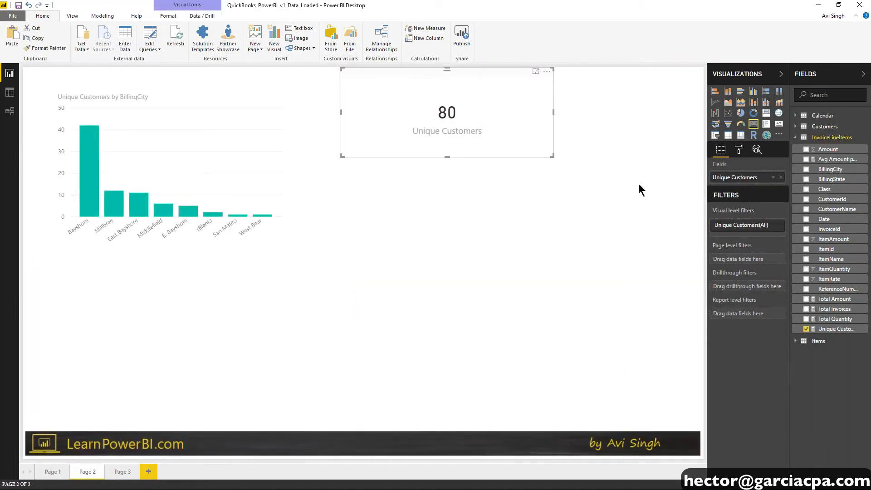
{"action": "right_click", "coordinate": [834, 155]}
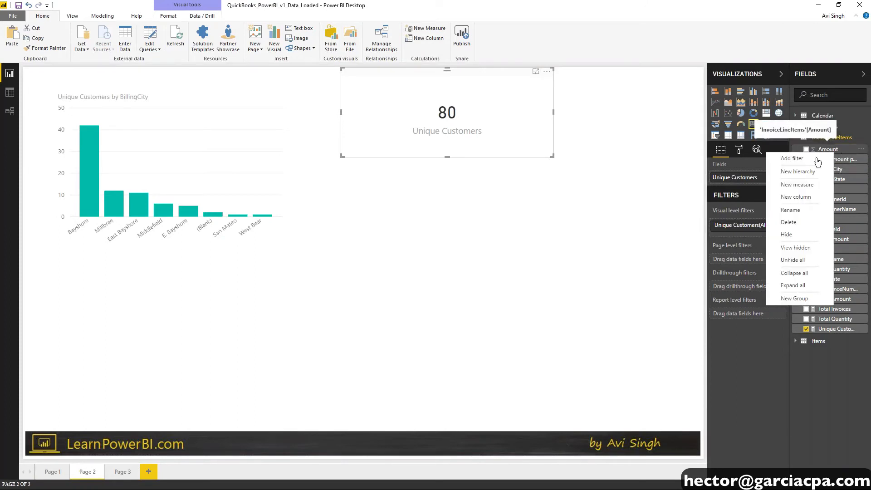
{"action": "left_click", "coordinate": [577, 245]}
{"action": "left_click", "coordinate": [576, 245]}
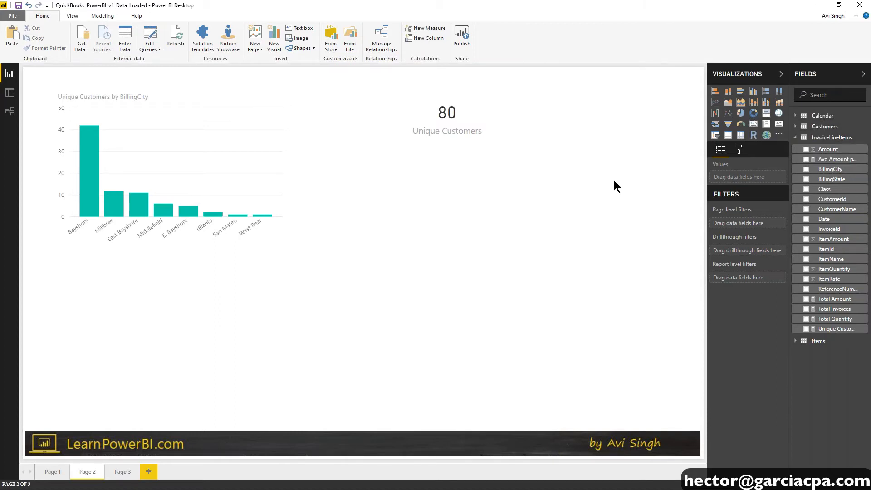
{"action": "right_click", "coordinate": [826, 155]}
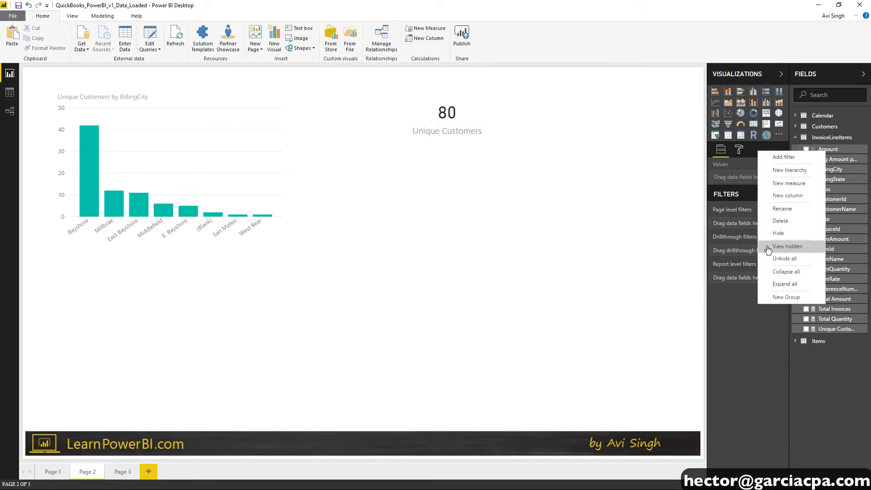
{"action": "left_click", "coordinate": [483, 81]}
{"action": "mouse_move", "coordinate": [489, 76]}
{"action": "left_mouse_down"}
{"action": "mouse_move", "coordinate": [504, 110]}
{"action": "mouse_move", "coordinate": [500, 71]}
{"action": "left_mouse_up"}
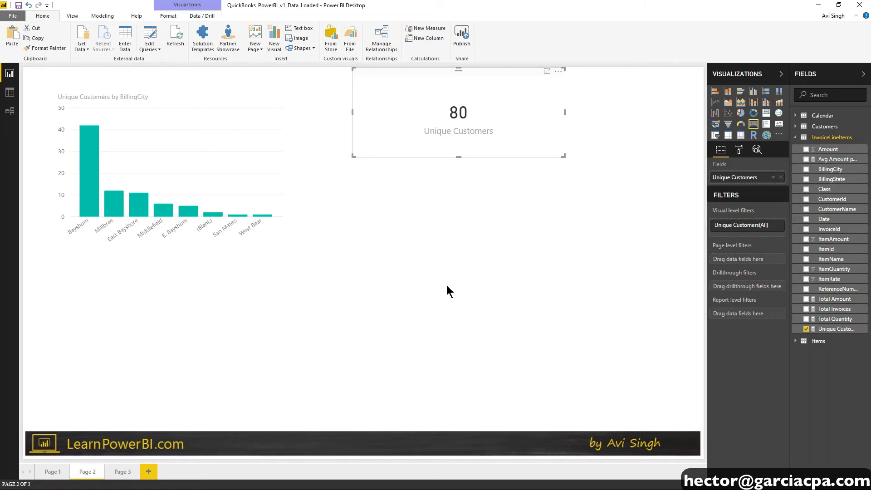
- Create a bin group on the InvoiceLineItems Amount field with a bin size of 5000
{"action": "right_click", "coordinate": [824, 150]}
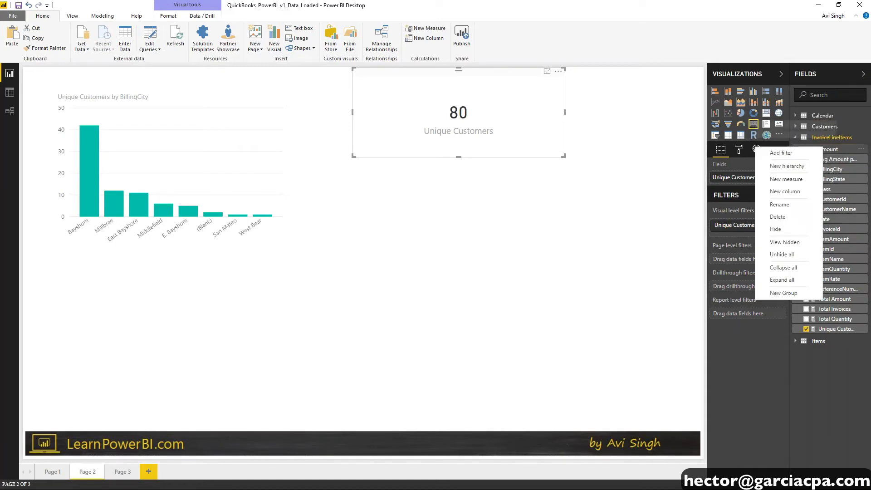
{"action": "left_click", "coordinate": [783, 293]}
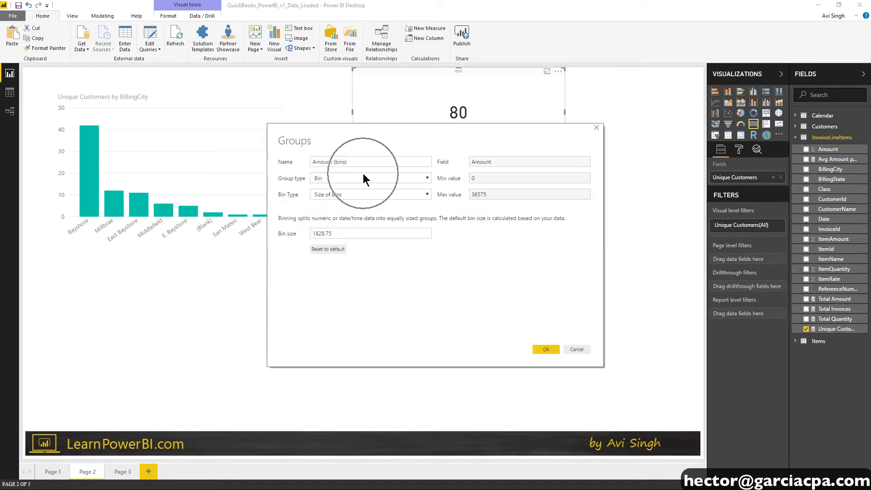
{"action": "left_click_drag", "start_coordinate": [402, 130], "coordinate": [510, 97]}
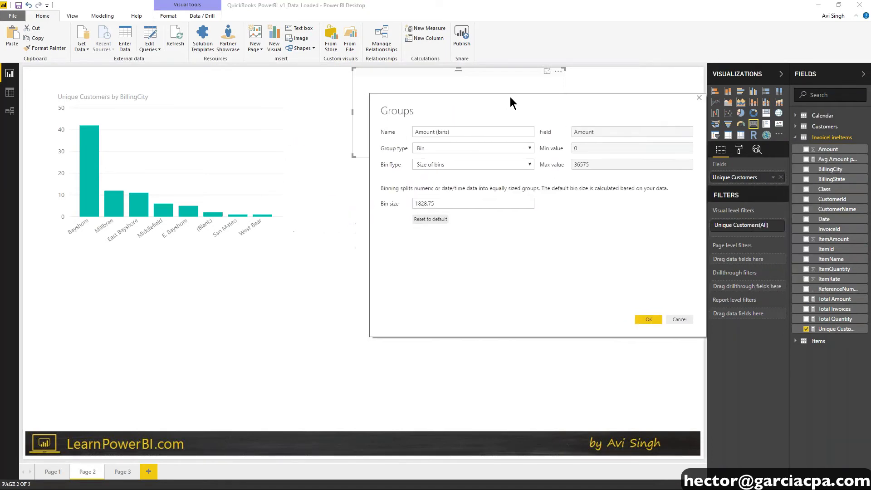
{"action": "double_click", "coordinate": [445, 202]}
{"action": "type", "text": "5000"}
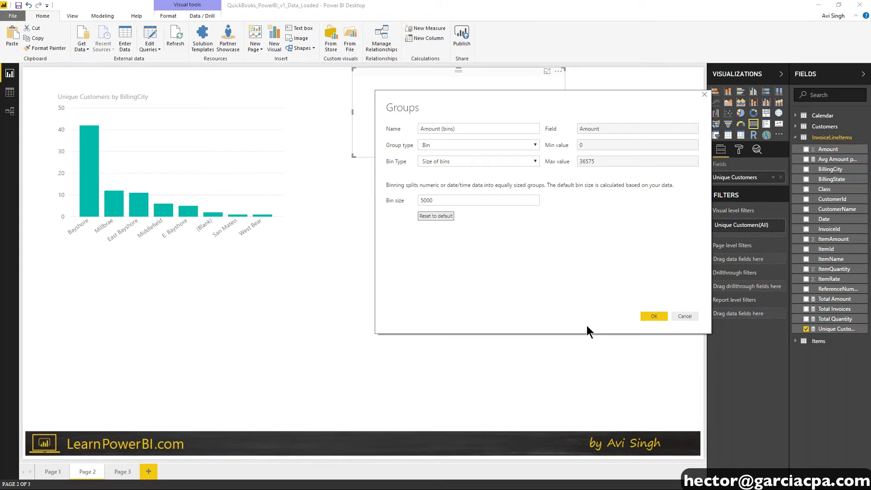
{"action": "left_click", "coordinate": [660, 317]}
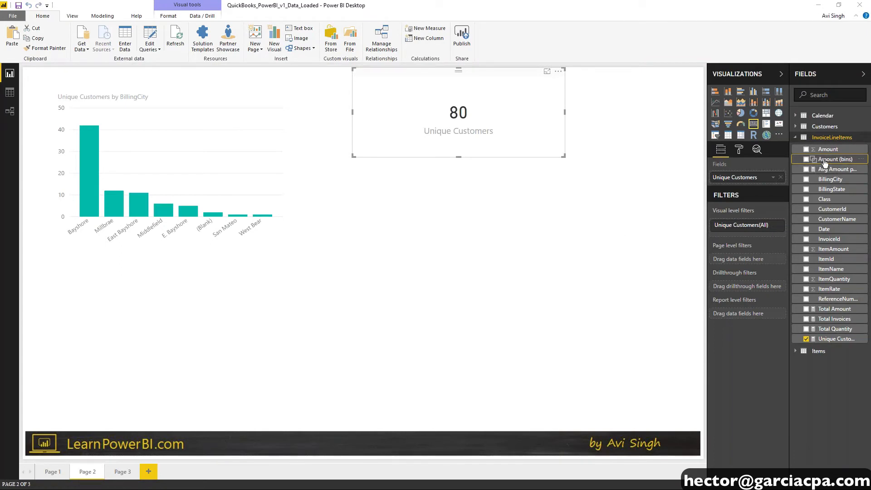
- Add a column chart of Unique Customers by Amount (bins) below the Unique Customers card and widen it
{"action": "left_click", "coordinate": [518, 255]}
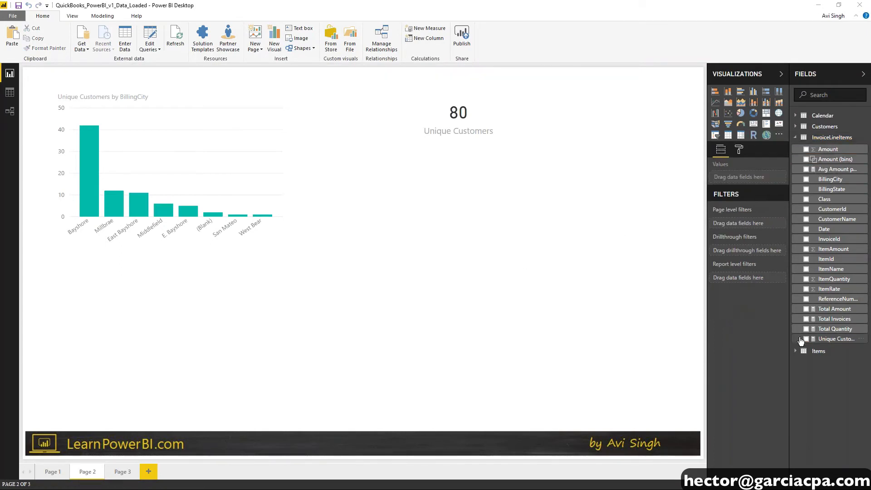
{"action": "left_click", "coordinate": [817, 339]}
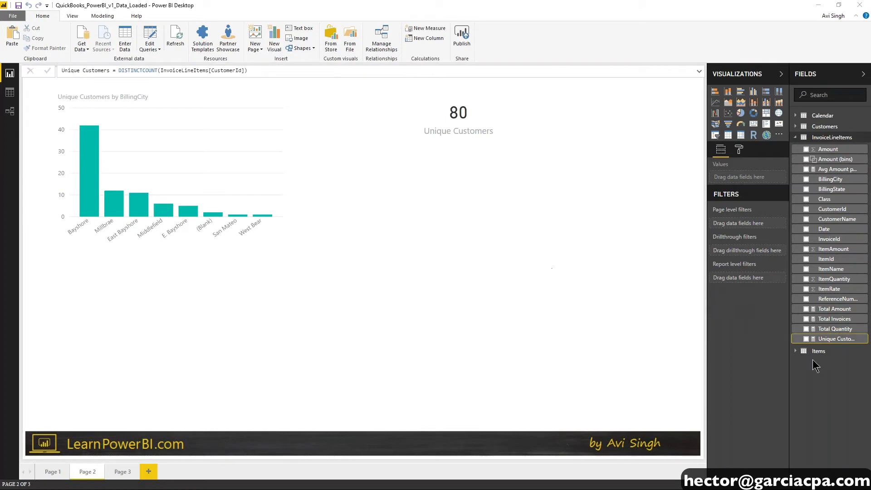
{"action": "left_click", "coordinate": [805, 339]}
{"action": "left_click_drag", "start_coordinate": [631, 89], "coordinate": [430, 187]}
{"action": "left_click", "coordinate": [806, 159]}
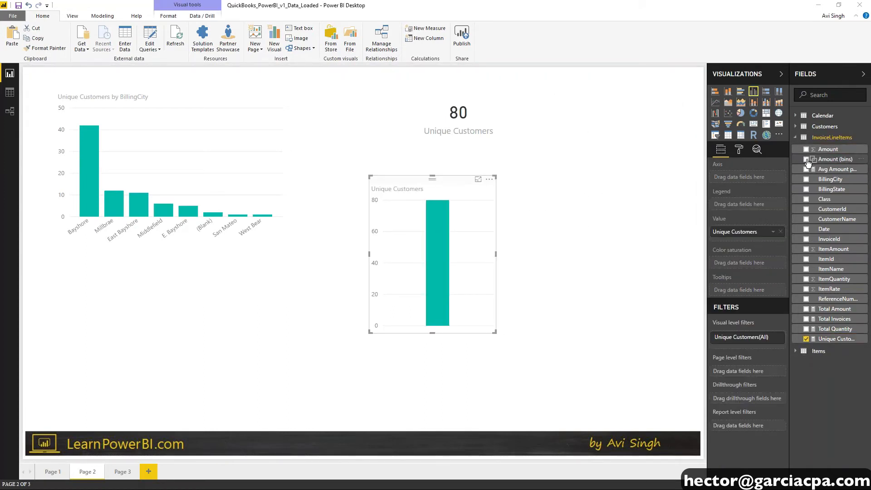
{"action": "left_click_drag", "start_coordinate": [495, 332], "coordinate": [672, 329]}
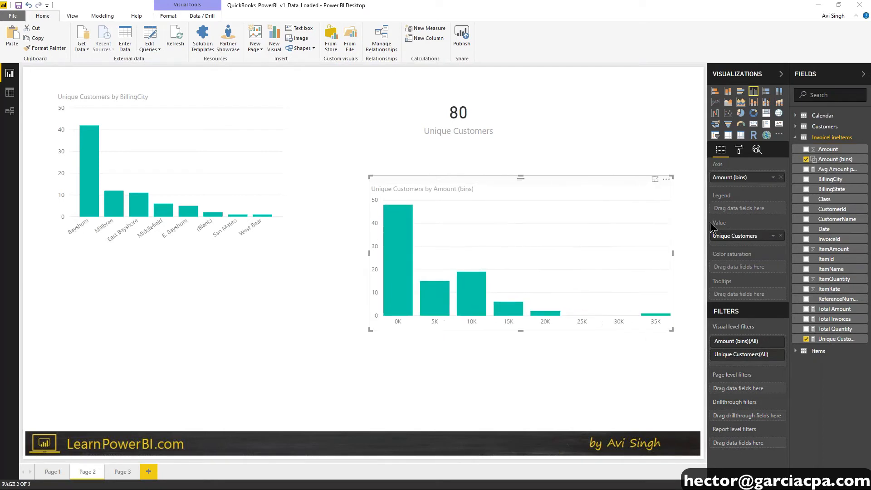
- Turn on data labels for the Unique Customers by Amount (bins) chart and move it slightly left
{"action": "left_click", "coordinate": [740, 151]}
{"action": "left_click", "coordinate": [777, 231]}
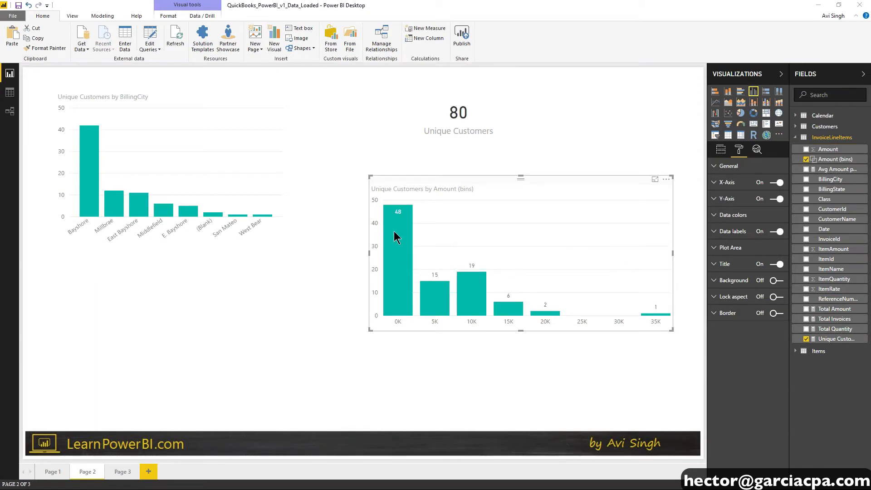
{"action": "mouse_move", "coordinate": [395, 240]}
{"action": "mouse_move", "coordinate": [438, 303]}
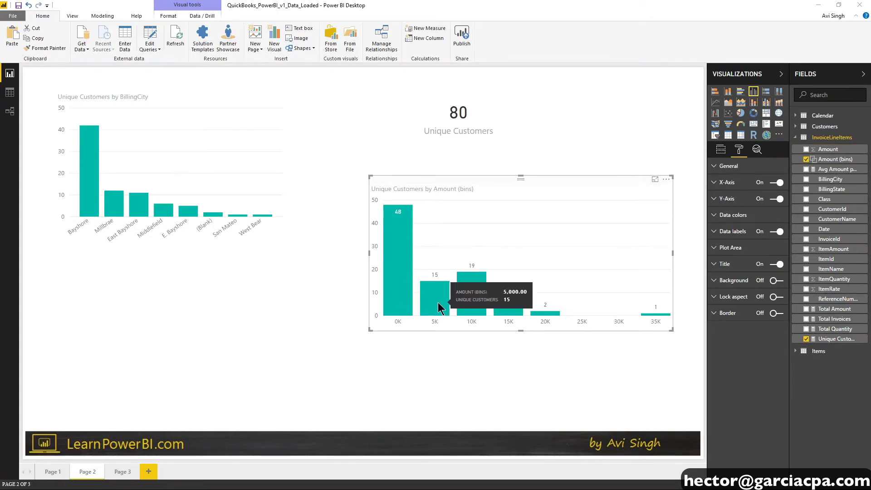
{"action": "mouse_move", "coordinate": [471, 304]}
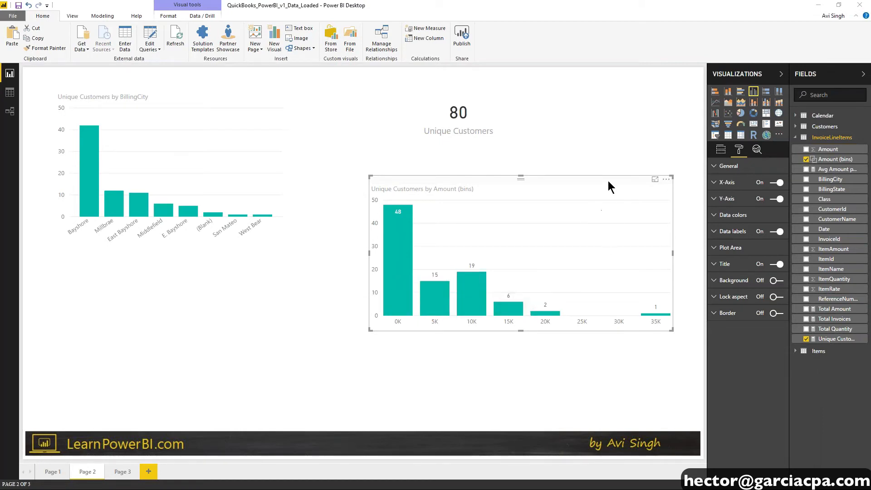
{"action": "left_click_drag", "start_coordinate": [608, 181], "coordinate": [577, 181]}
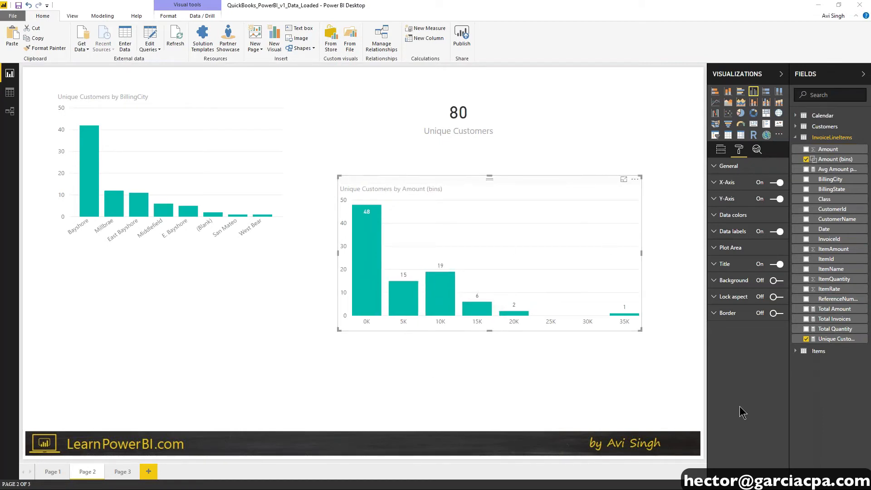
- Switch to the QuickBooks_PowerBI report and collapse the Visualizations and Fields panes to enlarge the 3_ByInvoiceAmount page
{"action": "key", "text": "alt+Tab"}
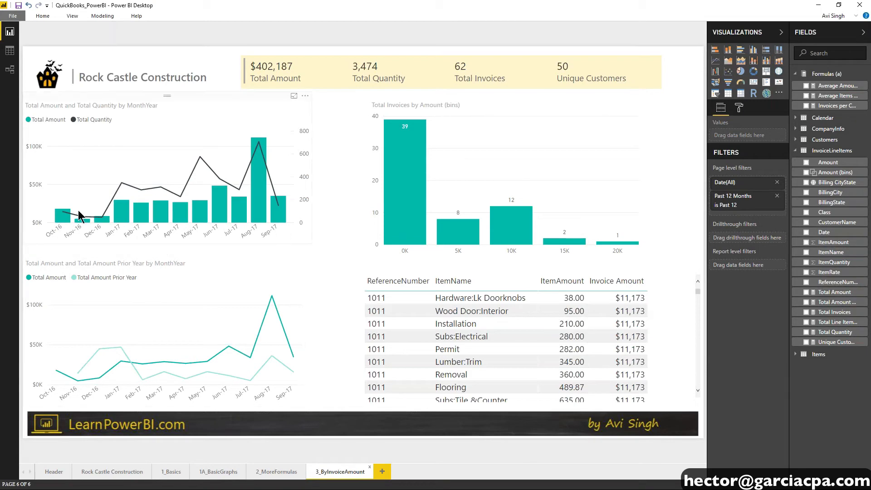
{"action": "left_click", "coordinate": [780, 32]}
{"action": "left_click", "coordinate": [861, 33]}
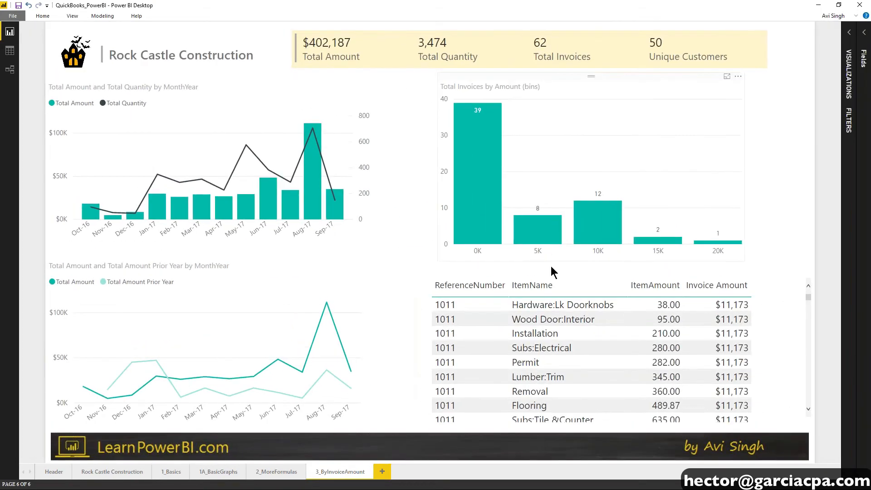
- Examine the invoices in the 15K, 10K and 20K bins by cross-filtering the page from the Total Invoices chart, and clear the selection
{"action": "left_click", "coordinate": [652, 241]}
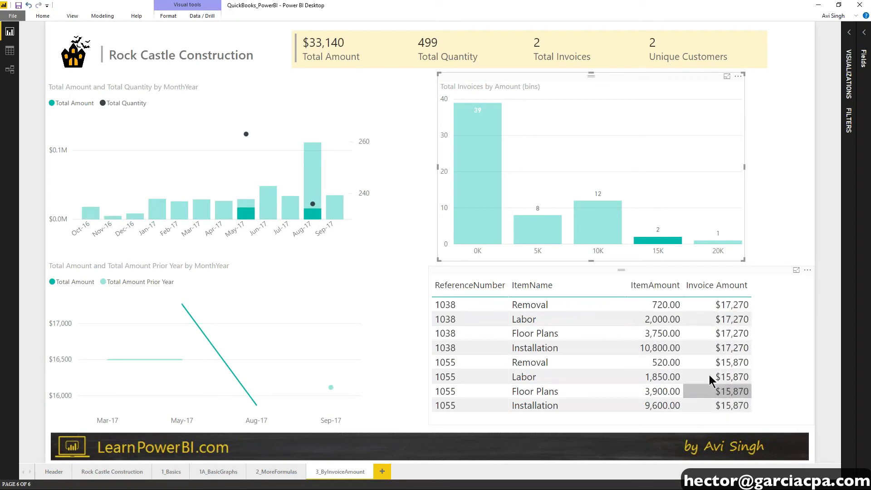
{"action": "left_click", "coordinate": [606, 238]}
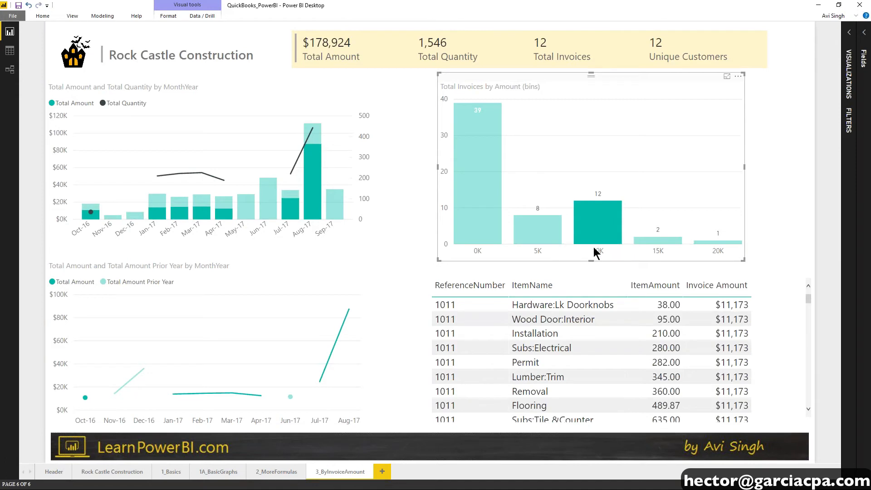
{"action": "left_click", "coordinate": [706, 242]}
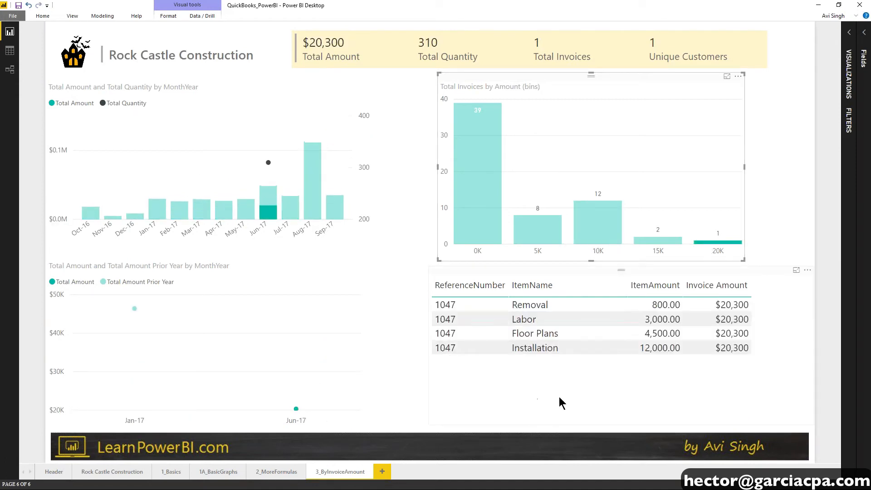
{"action": "left_click", "coordinate": [653, 199]}
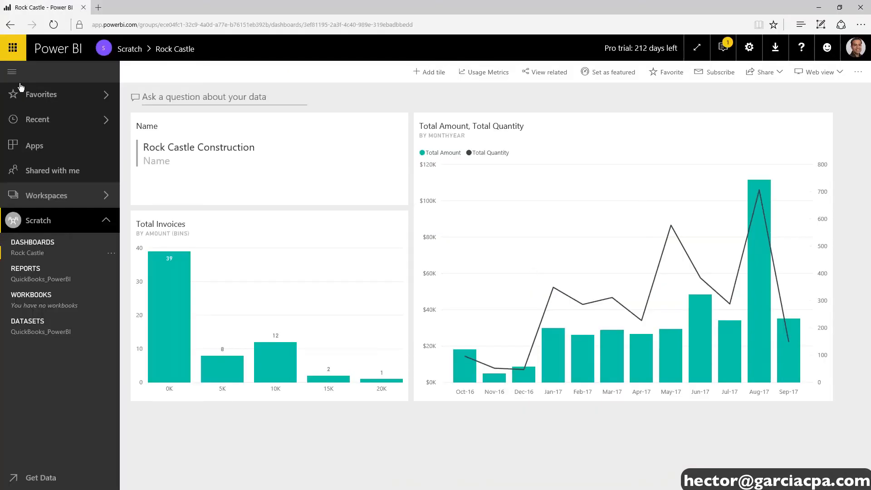
- Switch to the browser, load powerbi.com in a new tab and open its mobile app download page
{"action": "left_click", "coordinate": [101, 8]}
{"action": "type", "text": "powerbi.com/"}
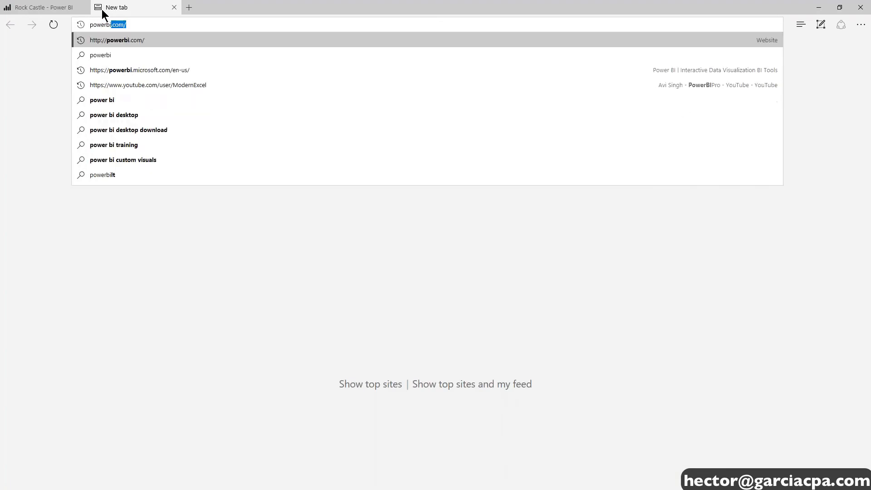
{"action": "key", "text": "Return"}
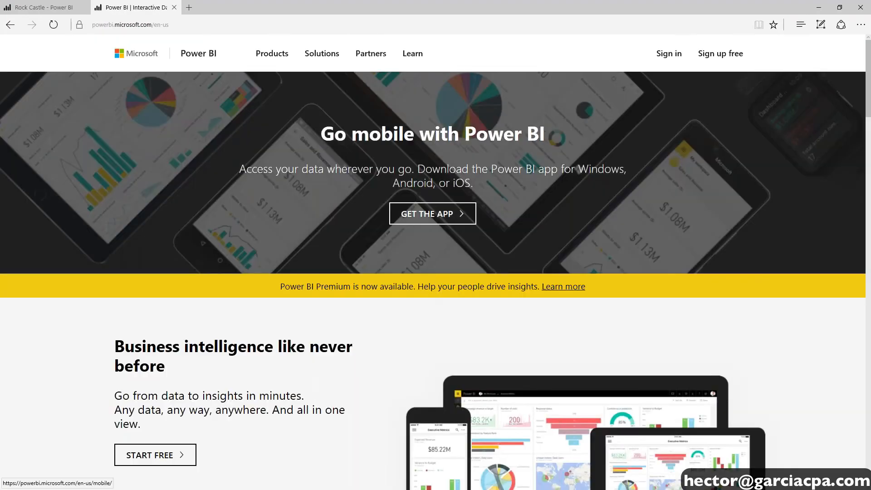
{"action": "left_click", "coordinate": [445, 217]}
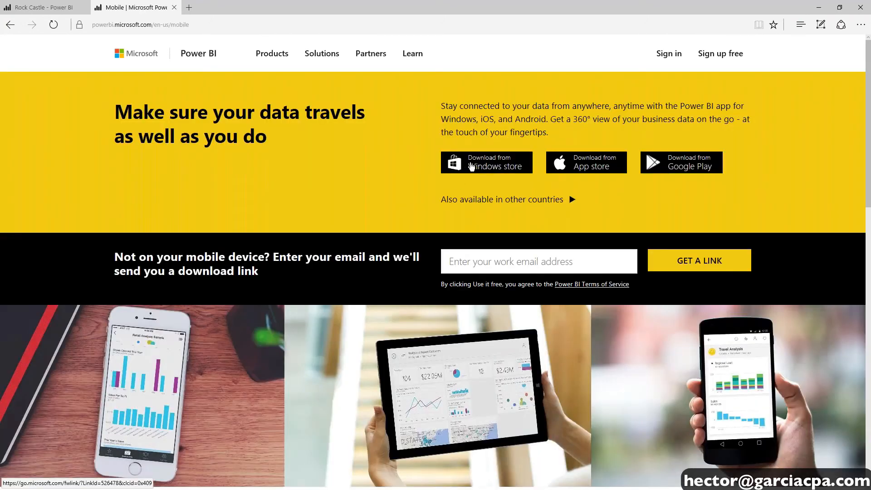
- Look through the iPhone screenshots in the Microsoft Power BI App Store listing and return to the mobile download page
{"action": "left_click", "coordinate": [594, 171]}
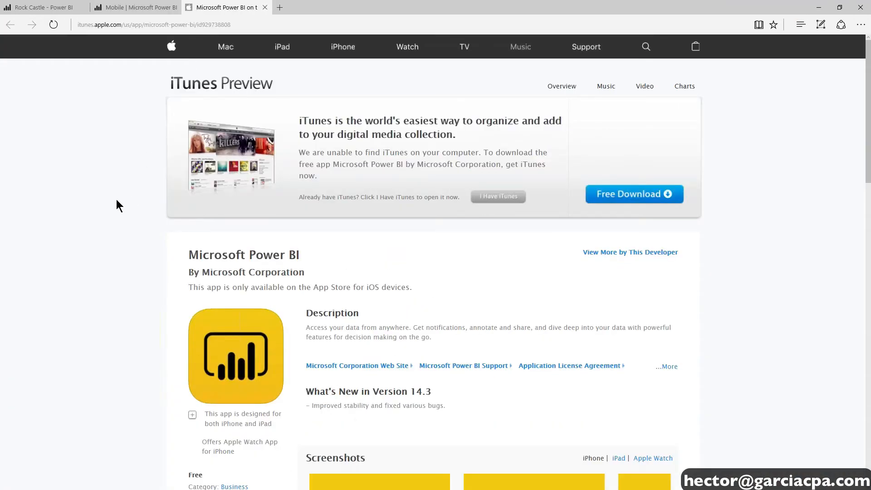
{"action": "scroll", "coordinate": [125, 241], "scroll_direction": "down", "scroll_amount": 9}
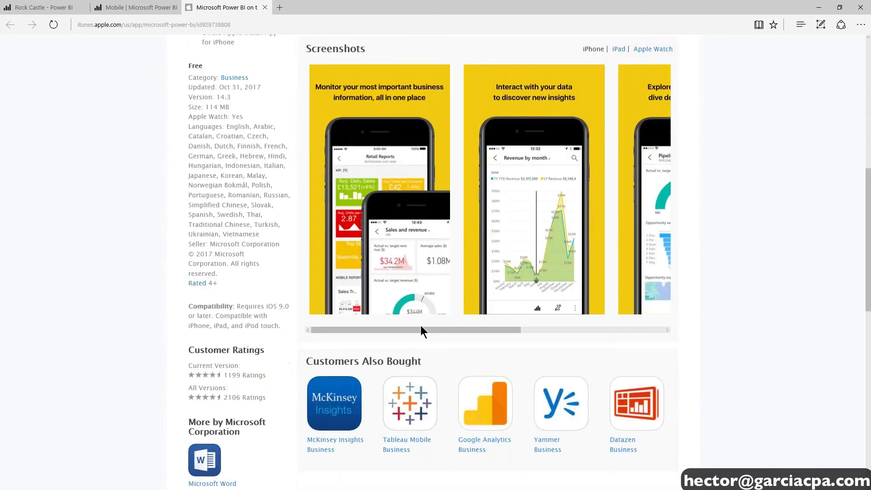
{"action": "left_click_drag", "start_coordinate": [418, 330], "coordinate": [603, 335]}
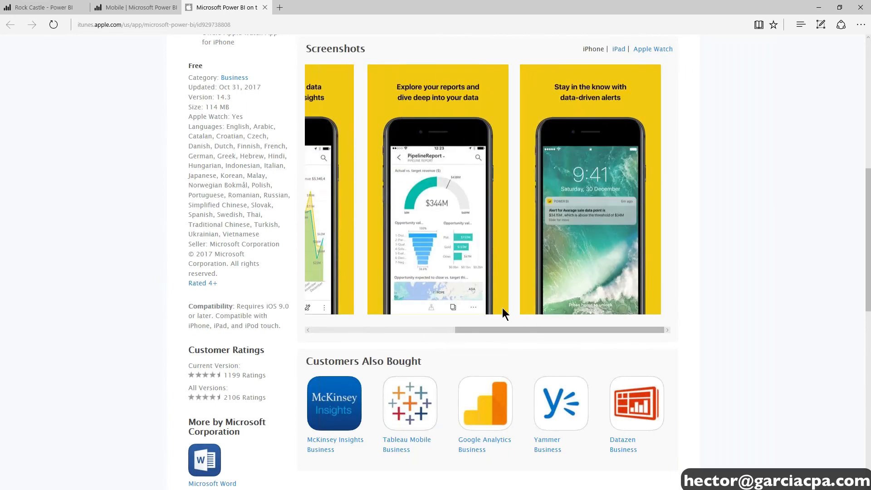
{"action": "left_click_drag", "start_coordinate": [464, 335], "coordinate": [313, 330]}
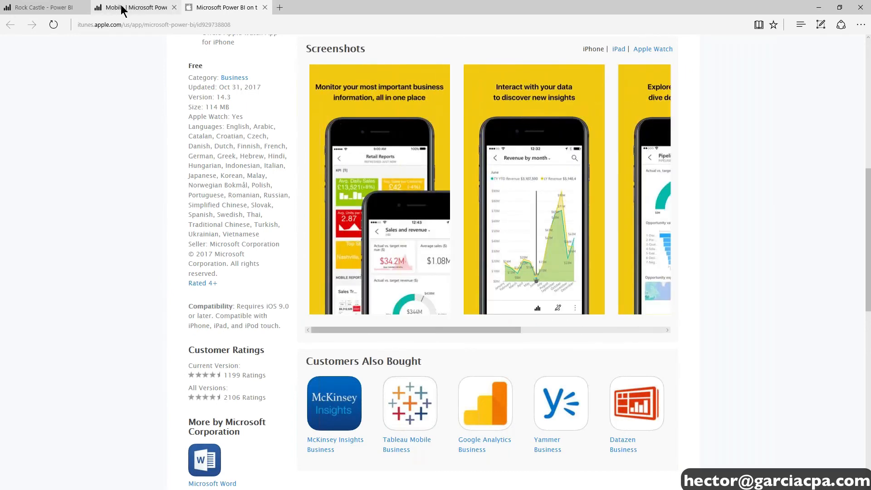
{"action": "left_click", "coordinate": [122, 8]}
- Return to the Rock Castle dashboard in the browser and switch back to the QuickBooks_PowerBI report in Power BI Desktop
{"action": "mouse_move", "coordinate": [56, 10]}
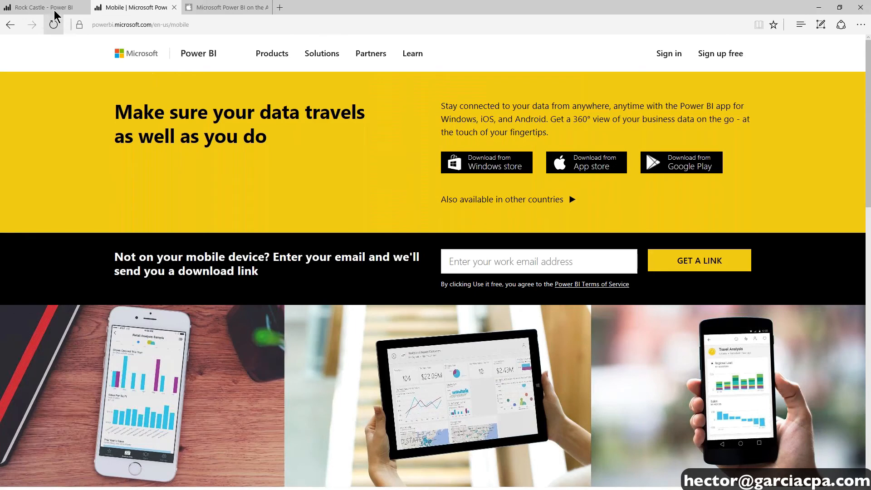
{"action": "left_click", "coordinate": [54, 8]}
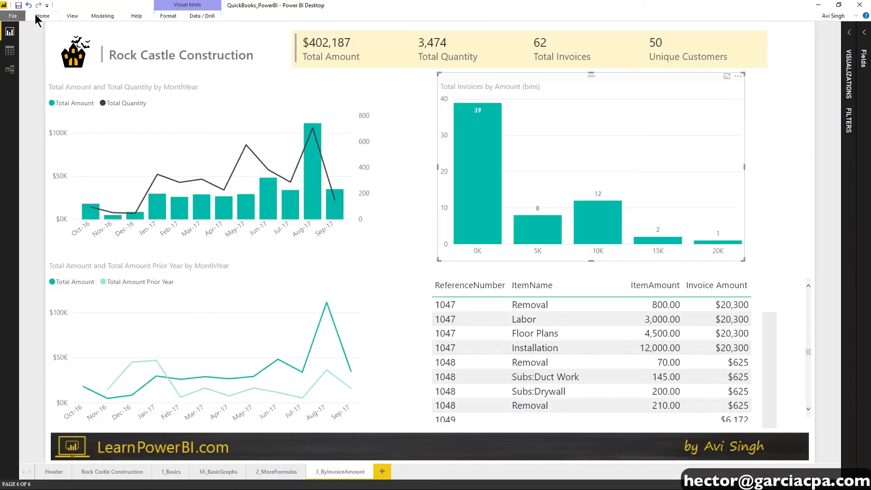
{"action": "left_click", "coordinate": [42, 16]}
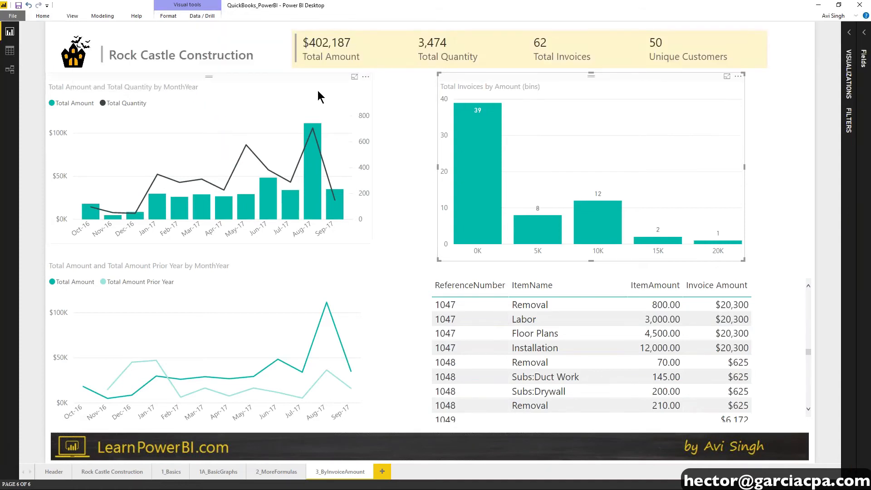
- Switch to the Rock Castle dashboard in the browser and review the refresh options of the QuickBooks_PowerBI dataset
{"action": "left_click", "coordinate": [52, 19]}
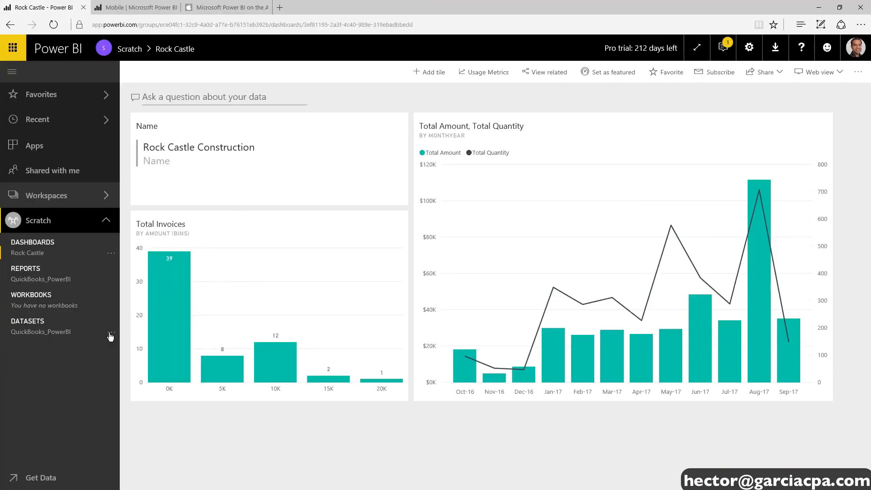
{"action": "left_click", "coordinate": [110, 332]}
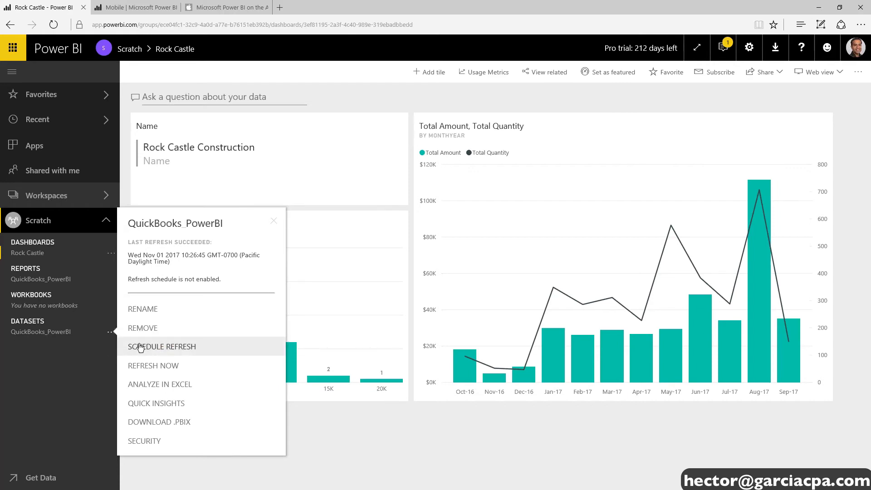
{"action": "left_click", "coordinate": [64, 378]}
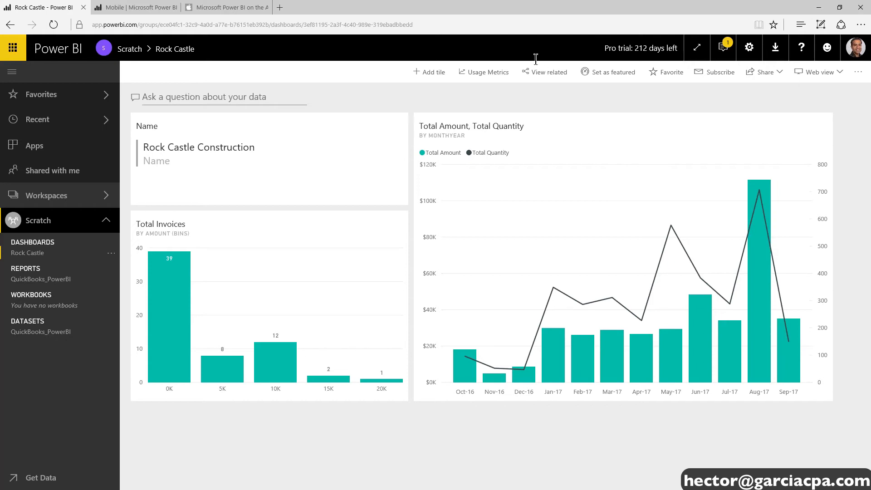
- Load the QQube site in a new tab, trying qqube.com and qqube.net, and open its QQube Technology product category
{"action": "left_click", "coordinate": [280, 8]}
{"action": "type", "text": "qqube.com"}
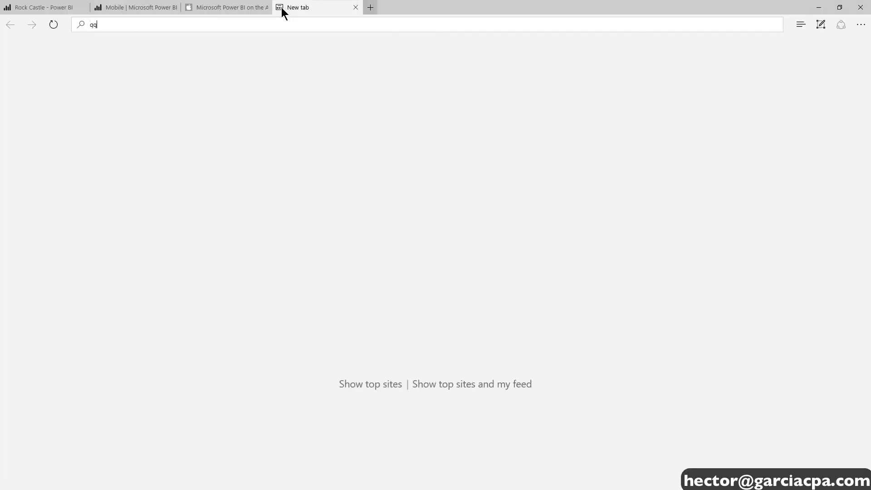
{"action": "key", "text": "Return"}
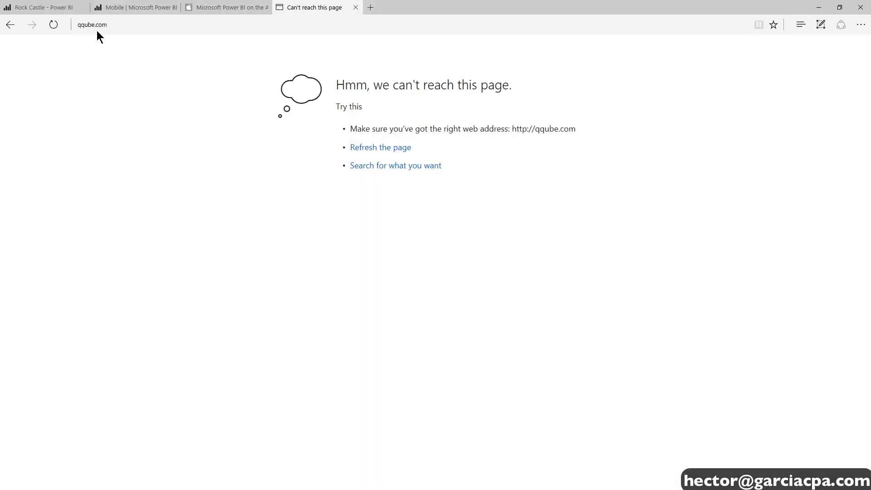
{"action": "left_click", "coordinate": [146, 26]}
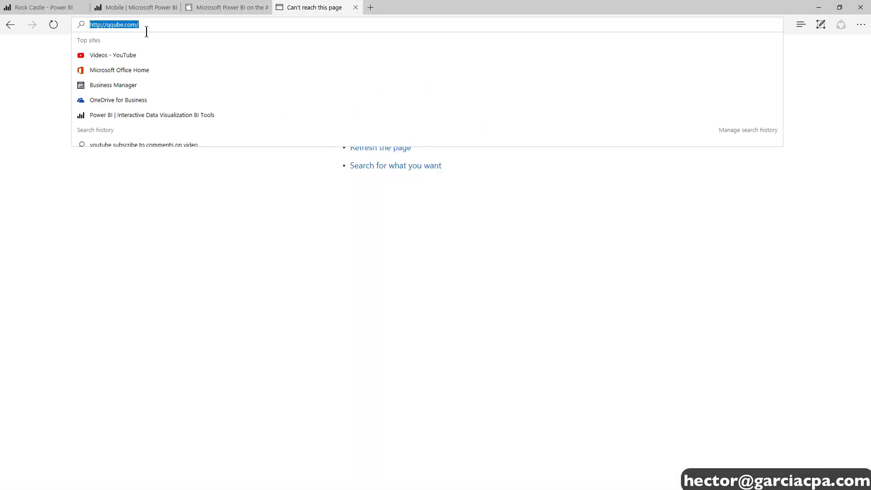
{"action": "type", "text": "qqube.net"}
{"action": "key", "text": "Return"}
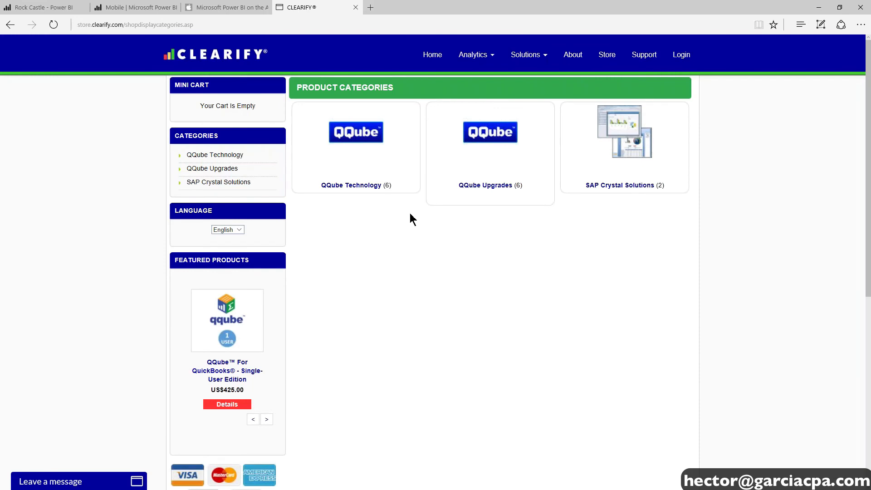
{"action": "left_click", "coordinate": [368, 187]}
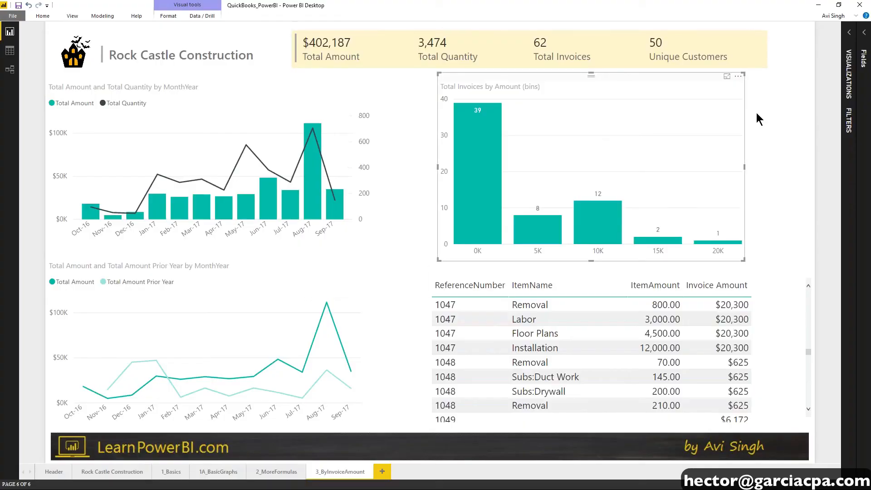
- Search the full list of Get Data connectors for "quick", select QuickBooks Online (Beta), and cancel without connecting
{"action": "left_click", "coordinate": [45, 17]}
{"action": "left_click", "coordinate": [80, 51]}
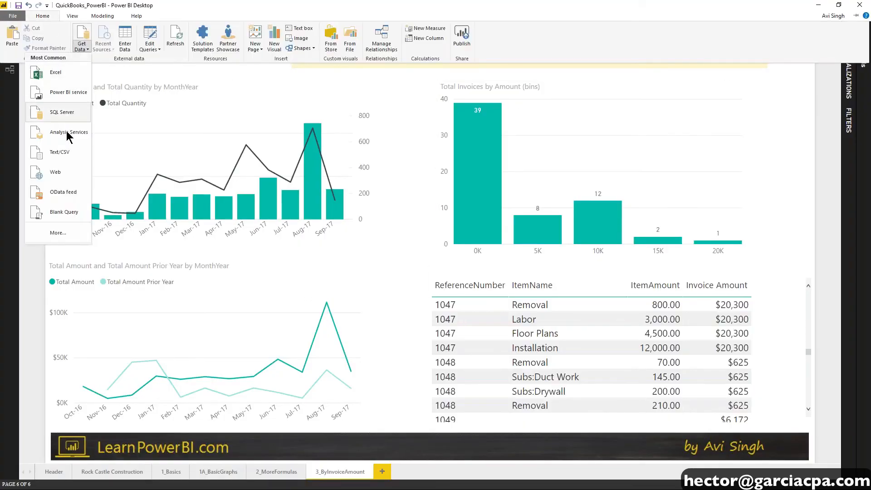
{"action": "left_click", "coordinate": [61, 233]}
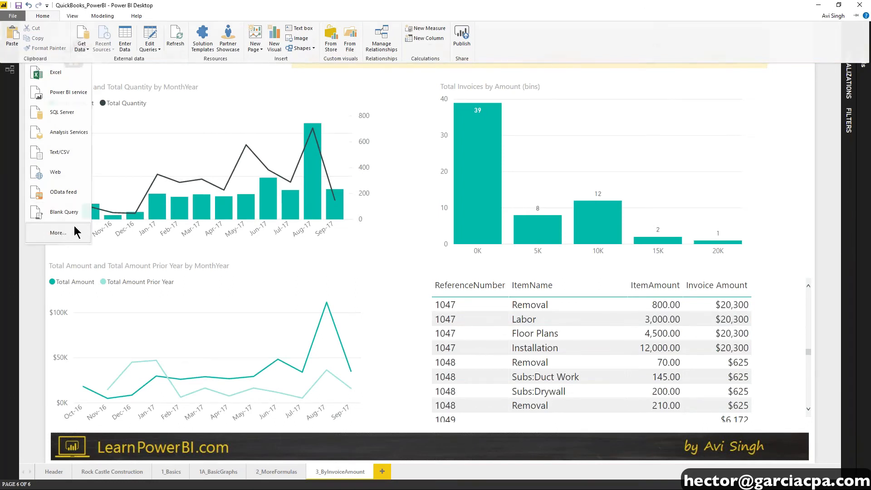
{"action": "type", "text": "quick"}
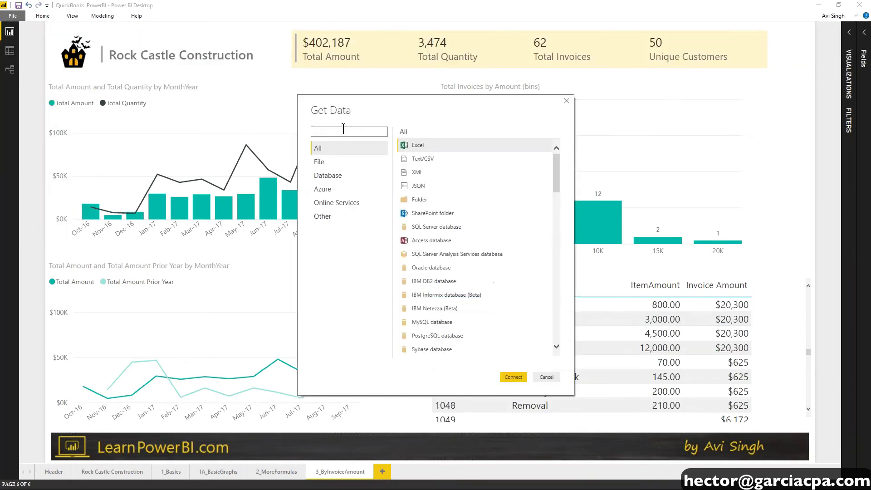
{"action": "left_click", "coordinate": [456, 148]}
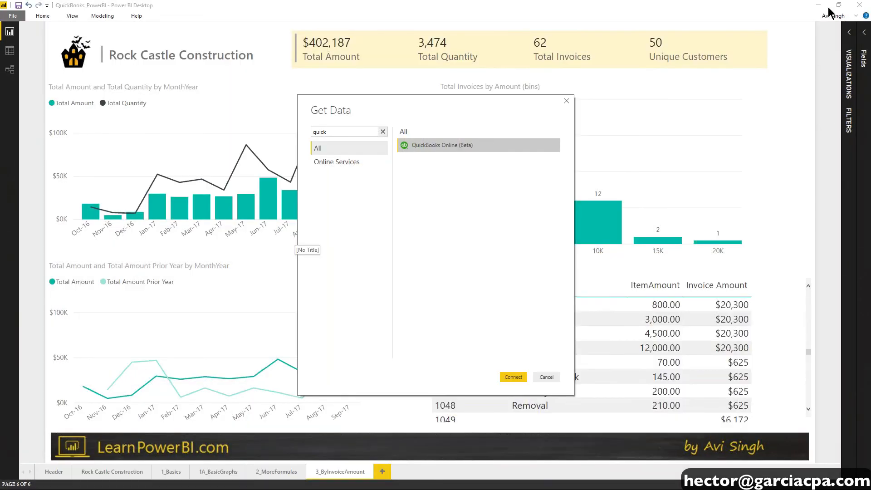
{"action": "left_click", "coordinate": [547, 379]}
- Switch to the other browser window, go to the student dashboard, and open the Learn Power BI course in a new tab
{"action": "left_click", "coordinate": [817, 6]}
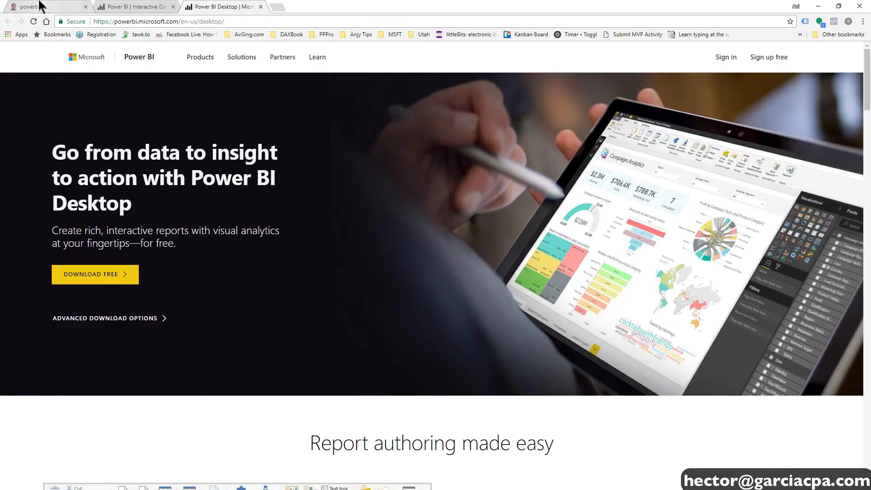
{"action": "left_click", "coordinate": [38, 6]}
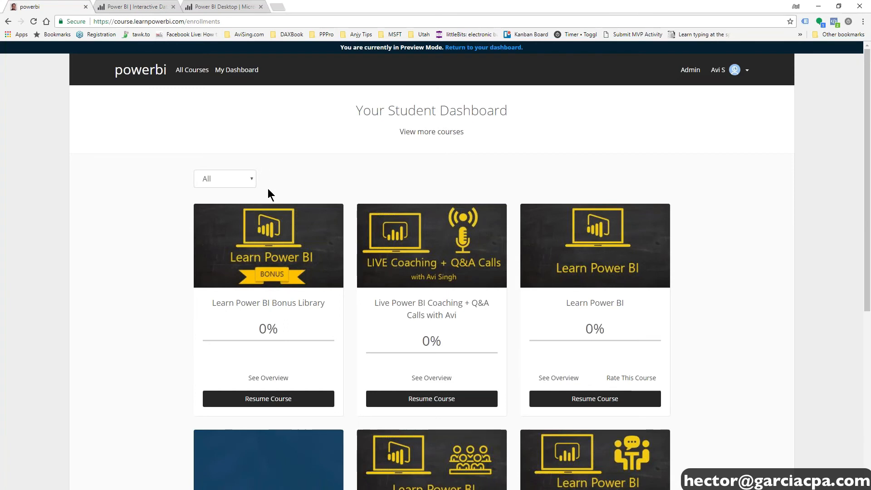
{"action": "scroll", "coordinate": [267, 188], "scroll_direction": "down", "scroll_amount": 1}
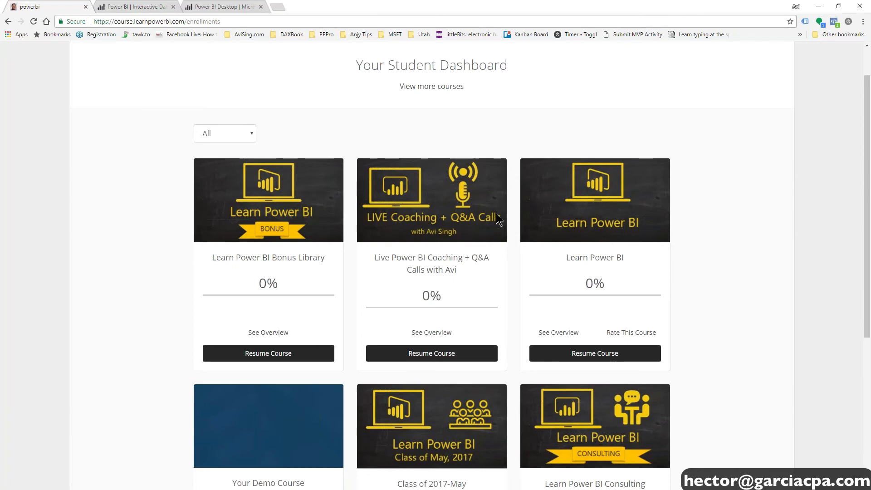
{"action": "middle_click", "coordinate": [602, 362]}
- Go to the Learn Power BI course page and collapse its Welcome! chapter to list the course modules
{"action": "left_click", "coordinate": [137, 7]}
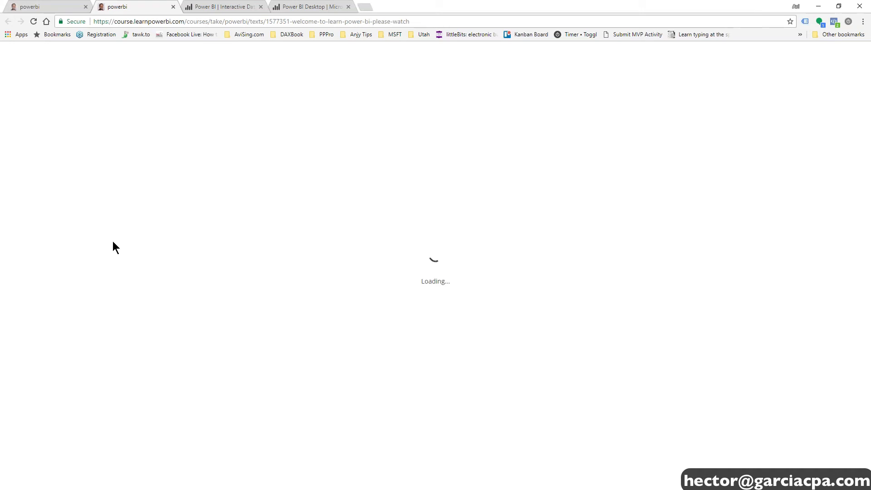
{"action": "left_click", "coordinate": [45, 7]}
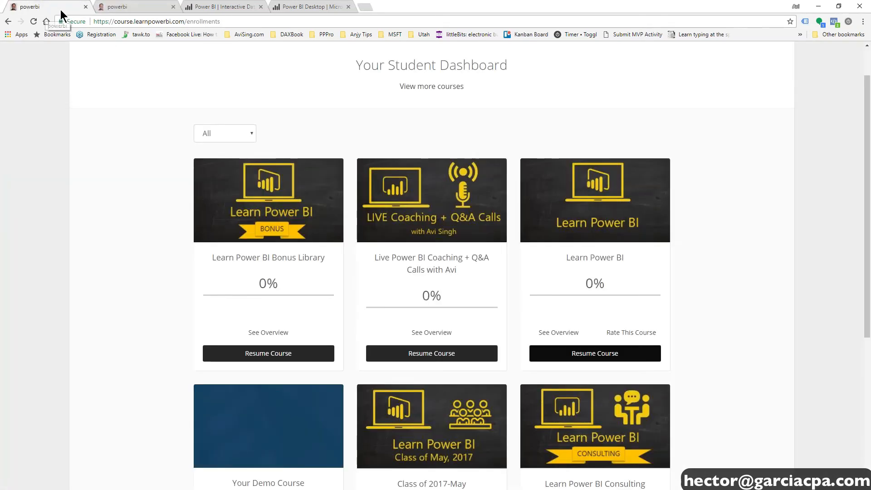
{"action": "left_click", "coordinate": [136, 7]}
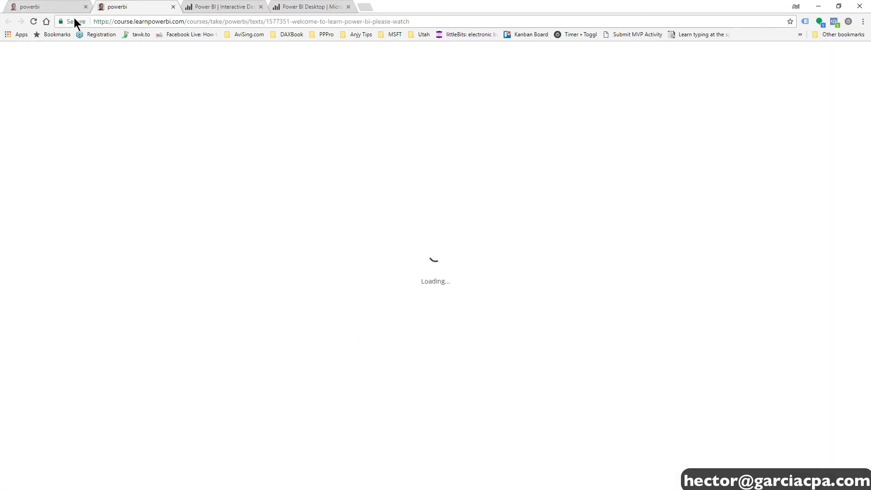
{"action": "left_click", "coordinate": [62, 8]}
{"action": "left_click", "coordinate": [152, 10]}
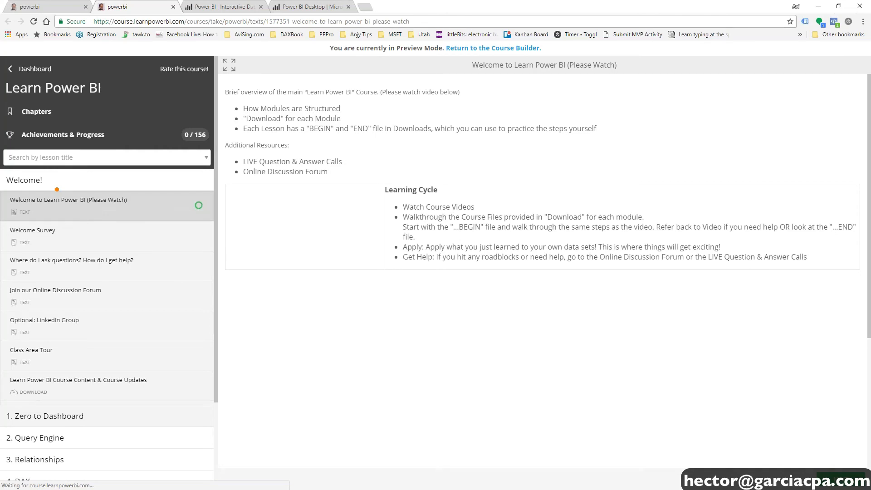
{"action": "left_click", "coordinate": [59, 187]}
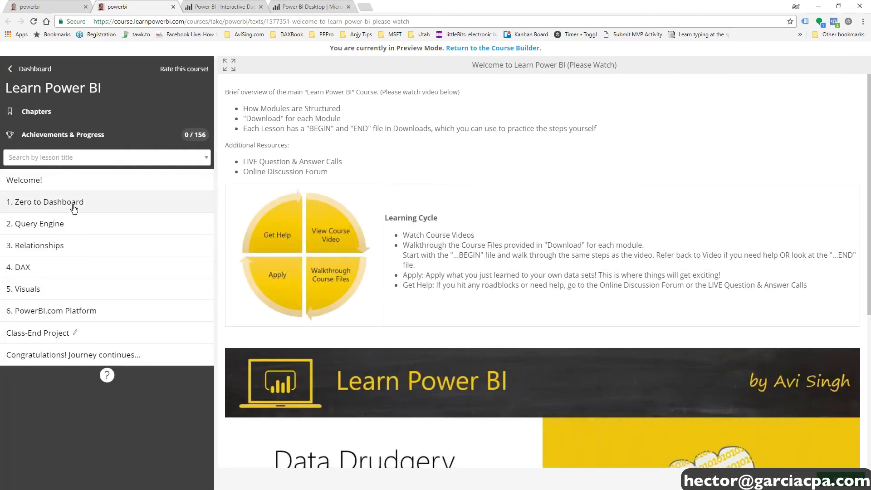
- Draw arrows pointing at modules 2 Query Engine through 6 PowerBI.com Platform in the course outline, and clear them
{"action": "left_click_drag", "start_coordinate": [84, 222], "coordinate": [220, 222]}
{"action": "left_click_drag", "start_coordinate": [80, 248], "coordinate": [200, 247]}
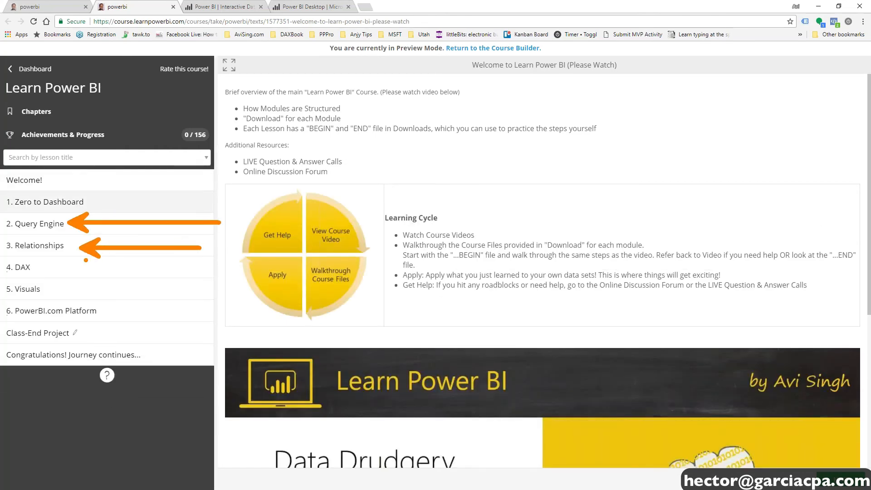
{"action": "left_click_drag", "start_coordinate": [49, 267], "coordinate": [168, 267]}
{"action": "left_click_drag", "start_coordinate": [46, 290], "coordinate": [151, 292]}
{"action": "left_click_drag", "start_coordinate": [104, 311], "coordinate": [201, 311]}
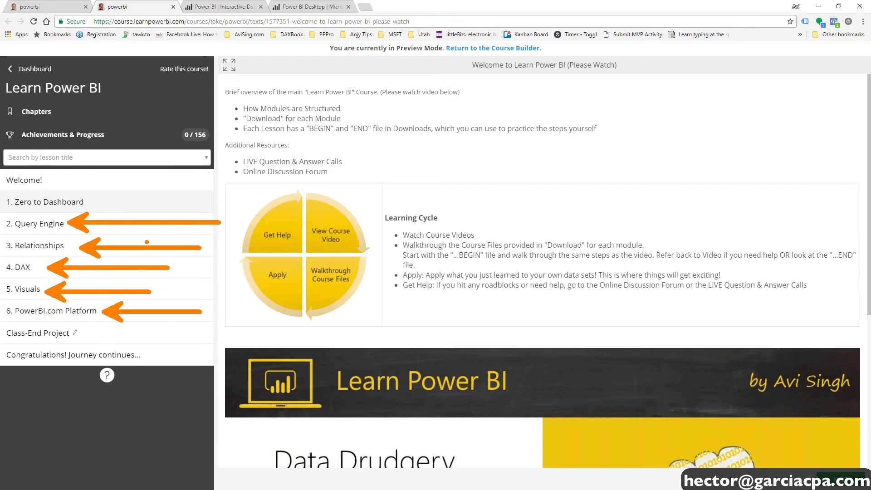
{"action": "key", "text": "Escape"}
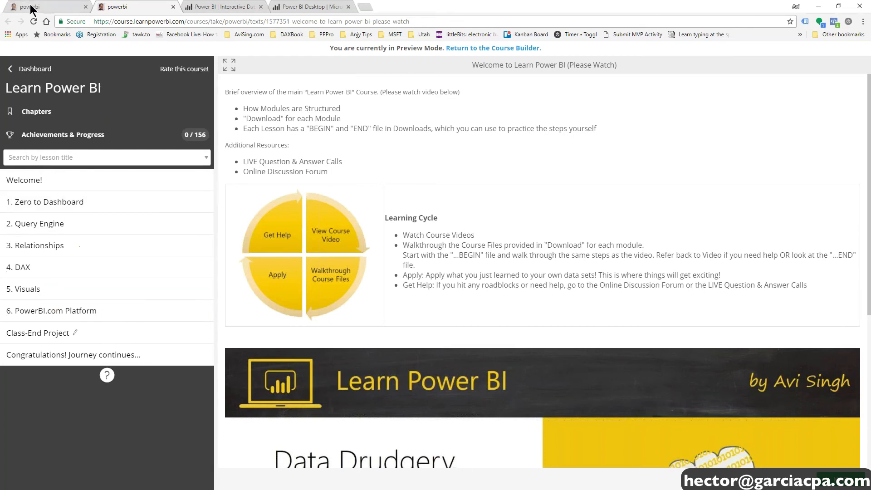
- Load the Learn Power BI (Members Only) Facebook group in a new tab
{"action": "left_click", "coordinate": [34, 8]}
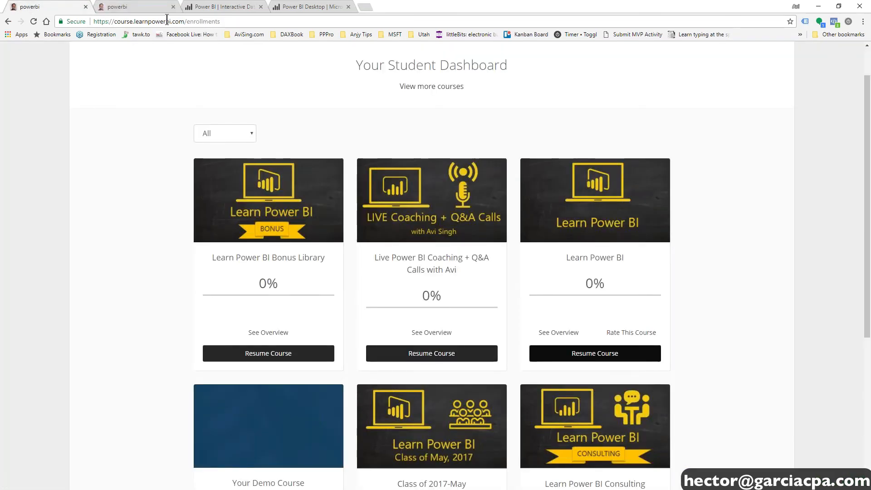
{"action": "left_click", "coordinate": [366, 5]}
{"action": "type", "text": "facebook.com"}
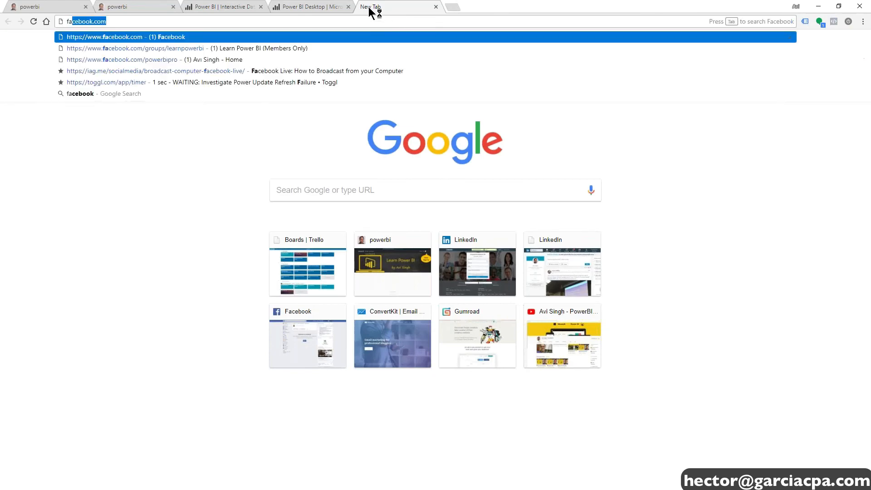
{"action": "key", "text": "Down"}
{"action": "key", "text": "Return"}
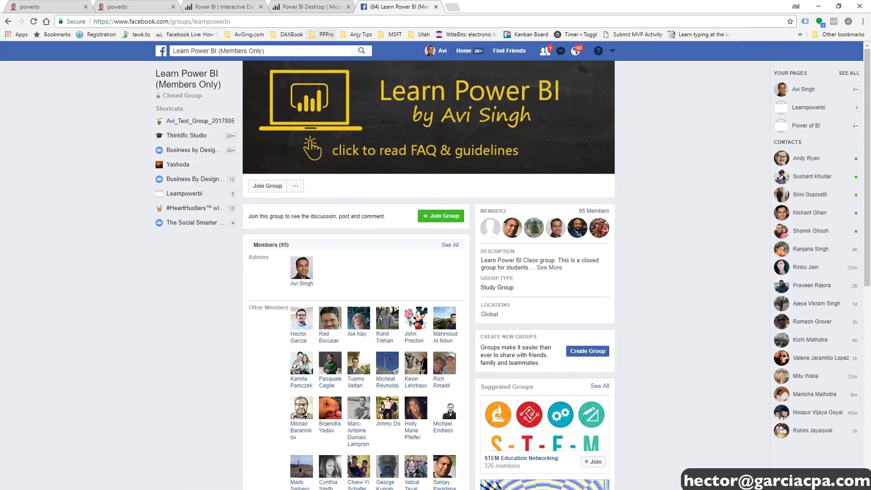
- Open the Learn Power BI Bonus Library course in a new tab and collapse its Advanced Query Editor and Real World Examples chapter
{"action": "left_click", "coordinate": [132, 8]}
{"action": "left_click", "coordinate": [45, 9]}
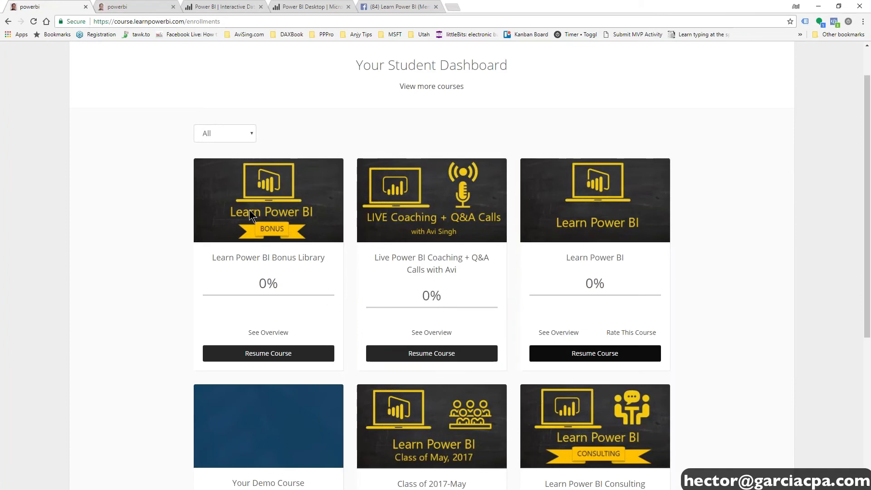
{"action": "middle_click", "coordinate": [266, 354]}
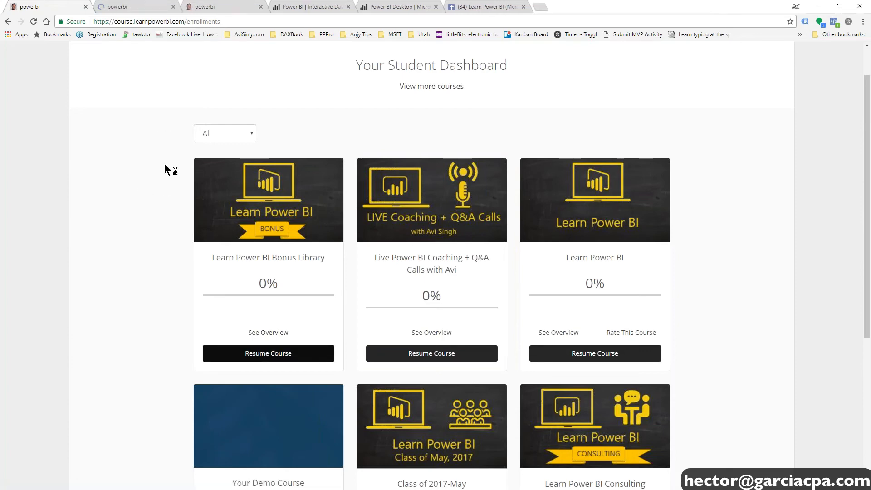
{"action": "left_click", "coordinate": [136, 6]}
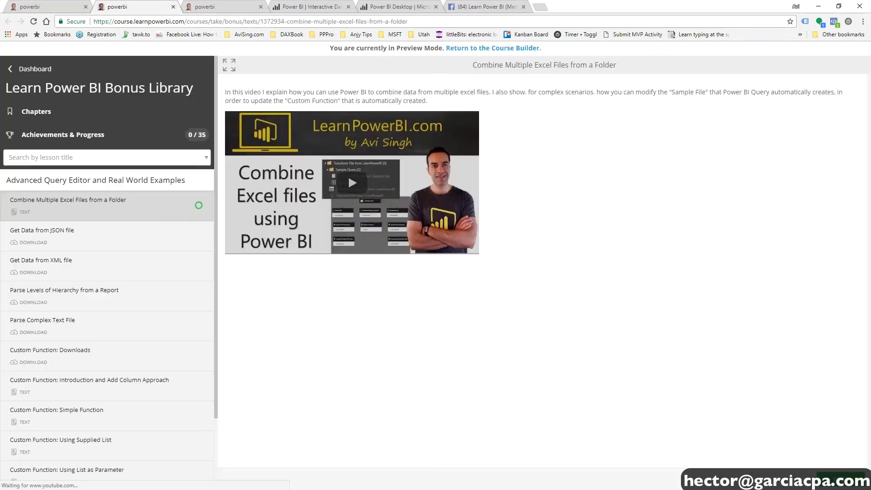
{"action": "left_click", "coordinate": [149, 182]}
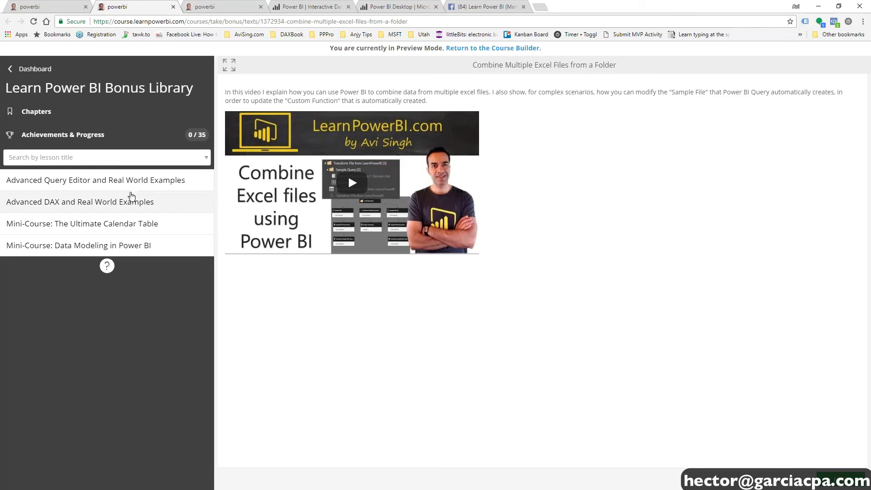
- Look over the student dashboard, the Bonus Library outline and the Learn Power BI course page again
{"action": "left_click", "coordinate": [63, 9]}
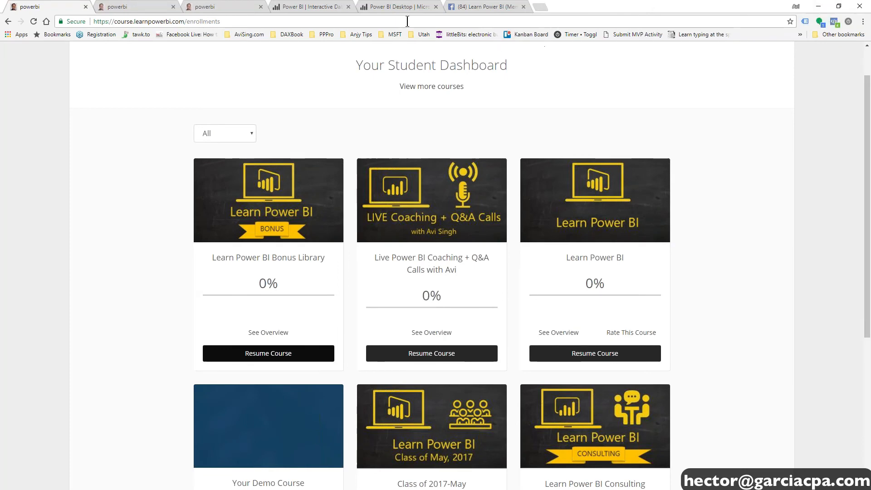
{"action": "left_click", "coordinate": [119, 7]}
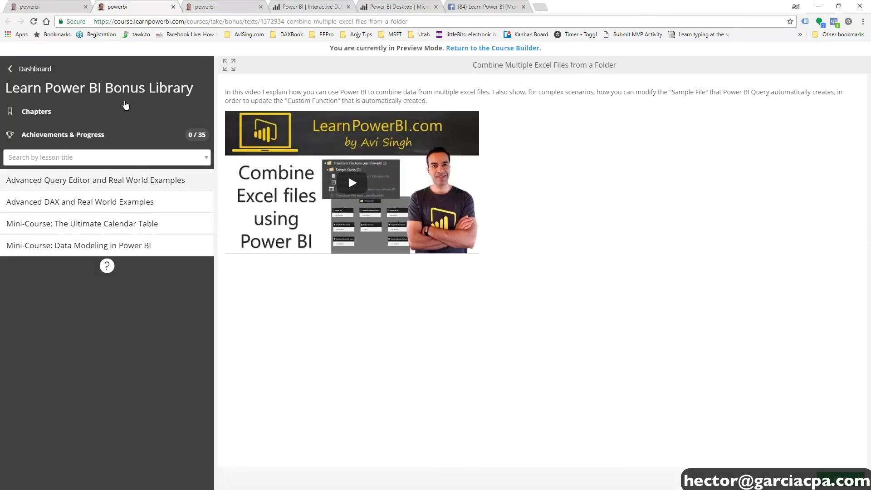
{"action": "left_click", "coordinate": [222, 7]}
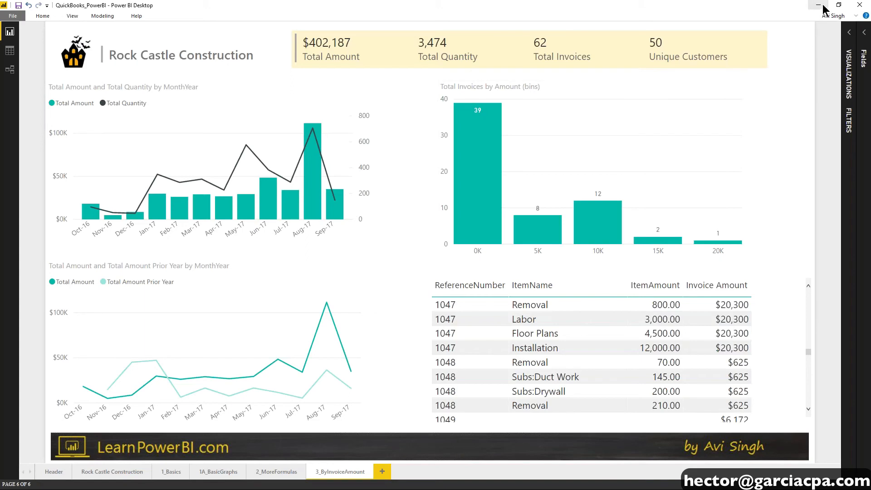
- Show the list of data fields for the QuickBooks_PowerBI report
{"action": "left_click", "coordinate": [863, 36]}
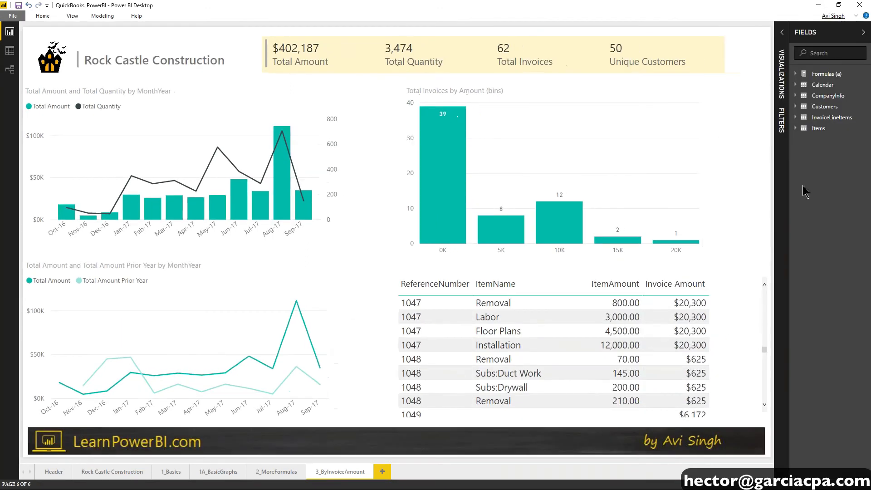